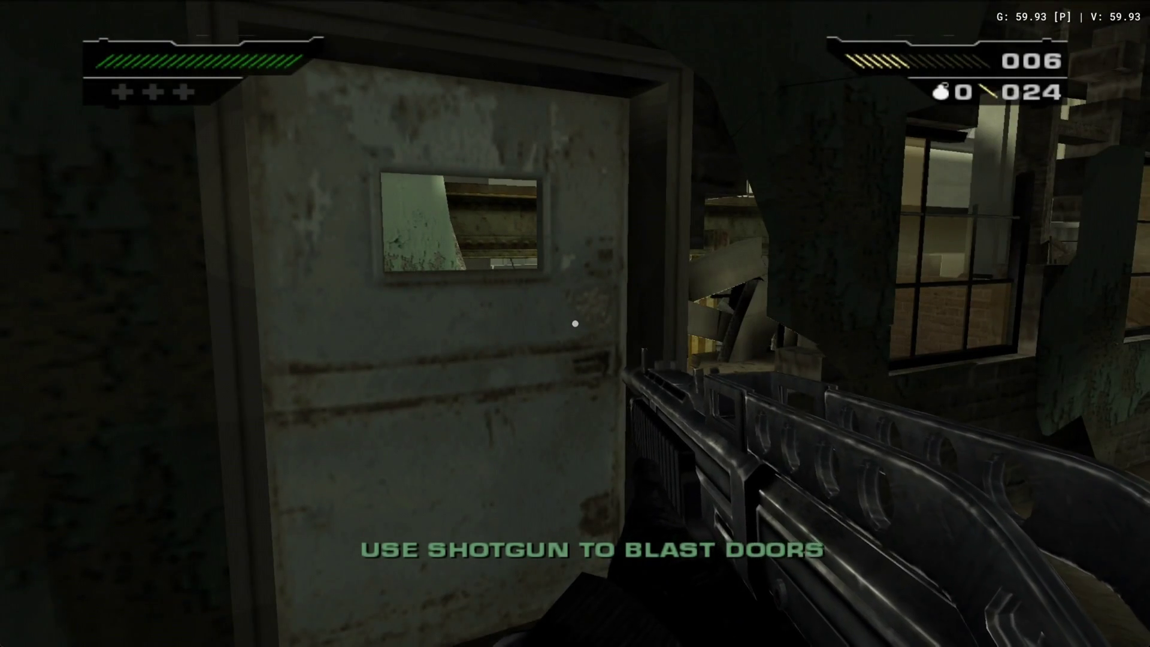
key(f)
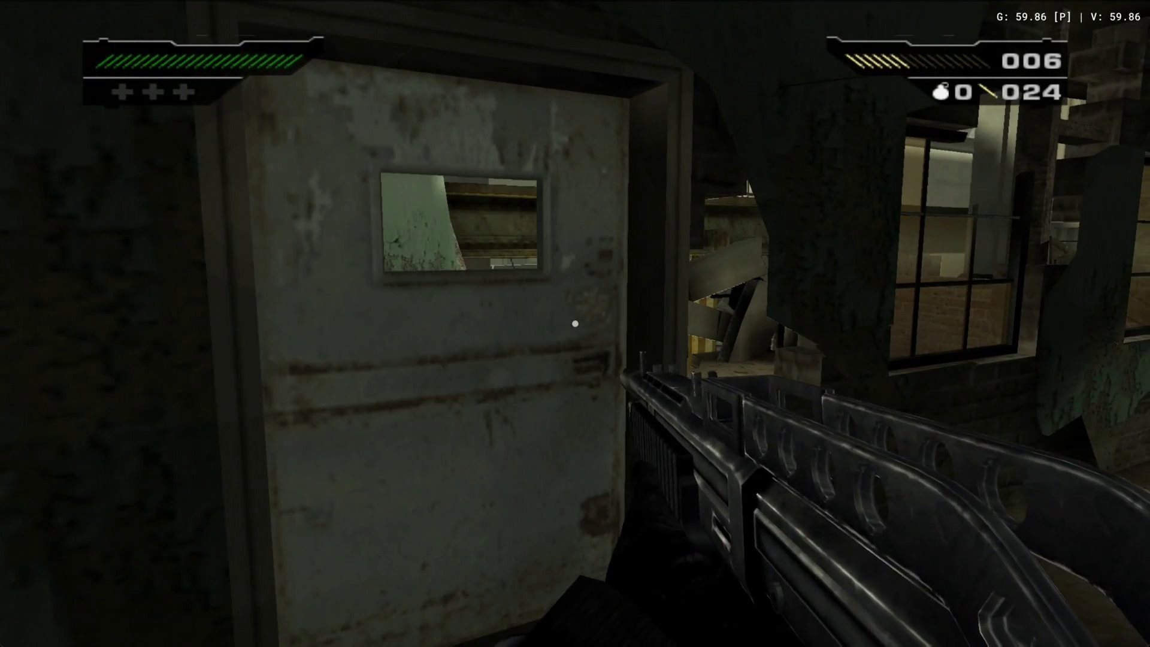
click(575, 323)
key(w)
key(w)
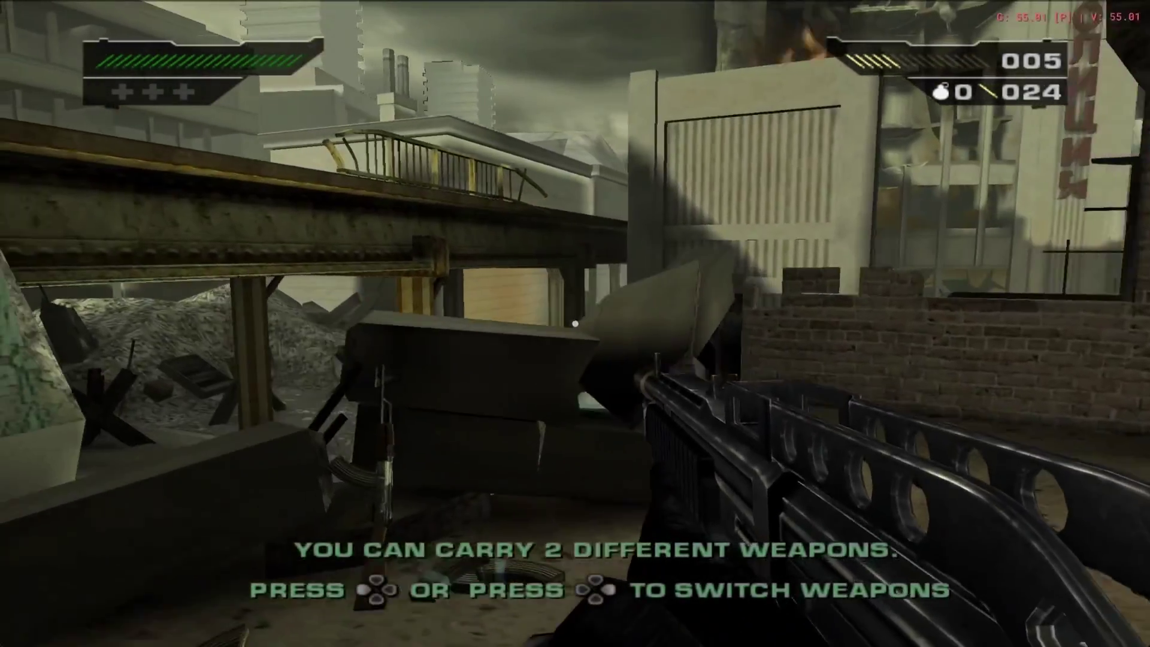
key(w)
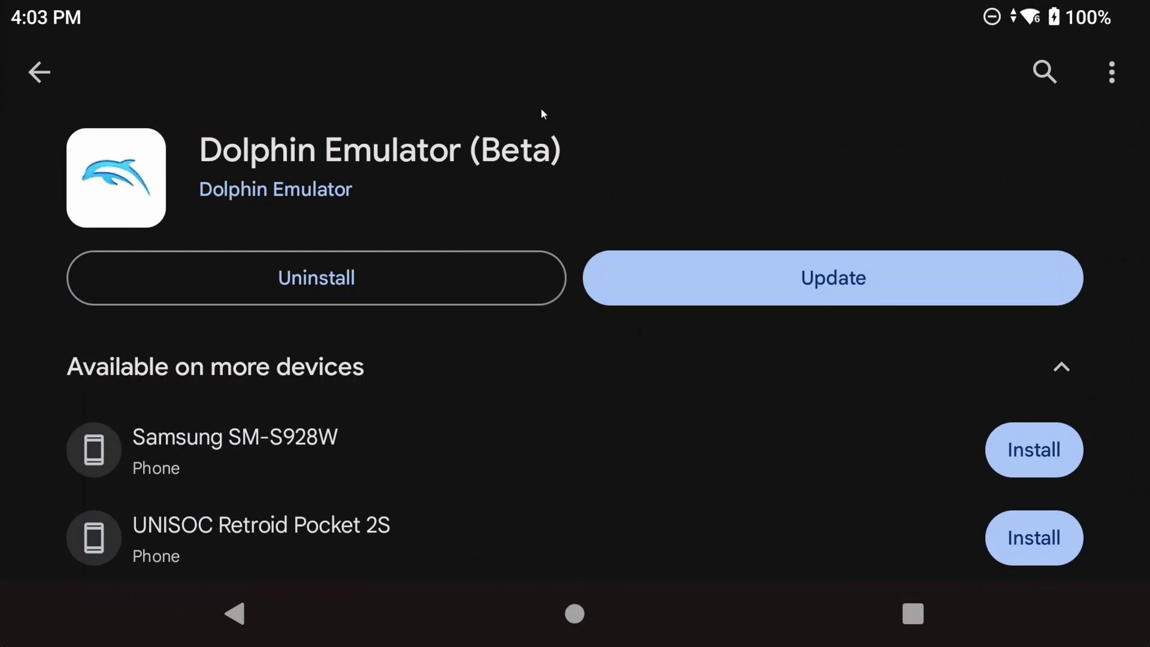
- Review the Dolphin Emulator (Beta) store page, including its beta tester notice and What's new notes
scroll(479, 400, down, 5)
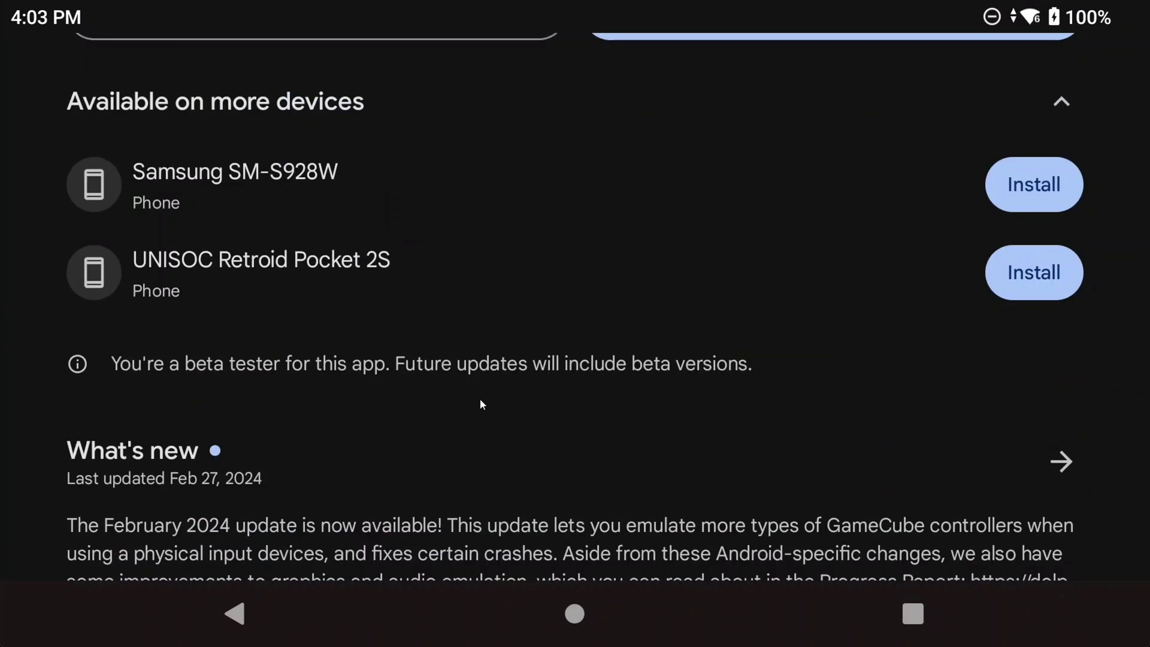
scroll(479, 402, down, 2)
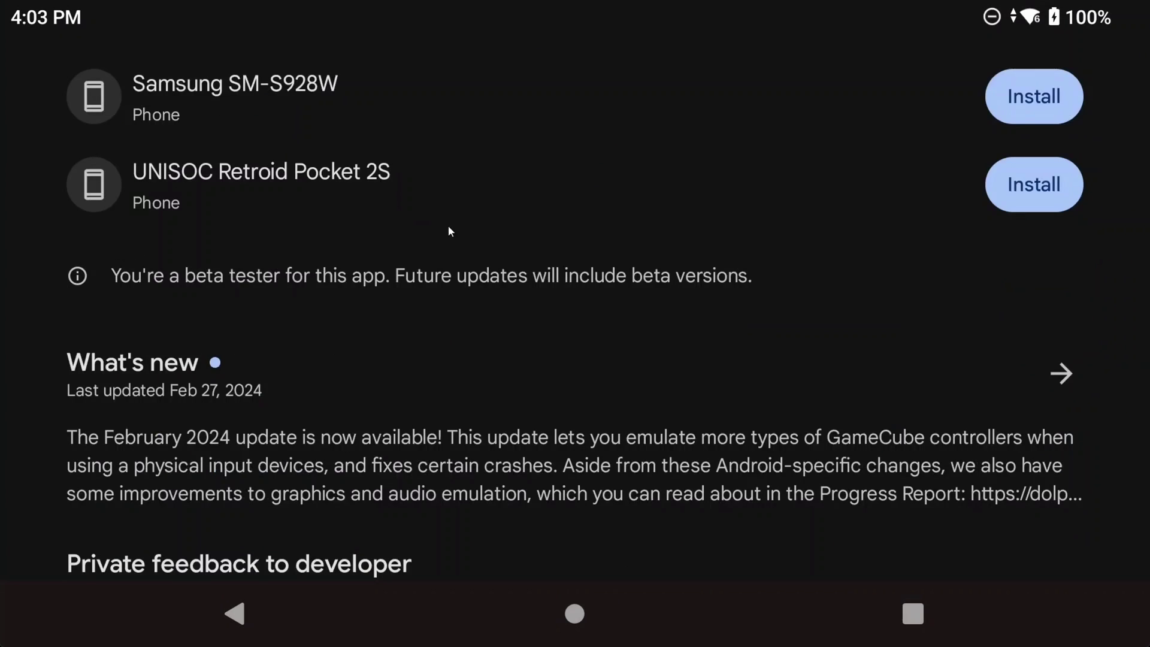
scroll(383, 262, down, 2)
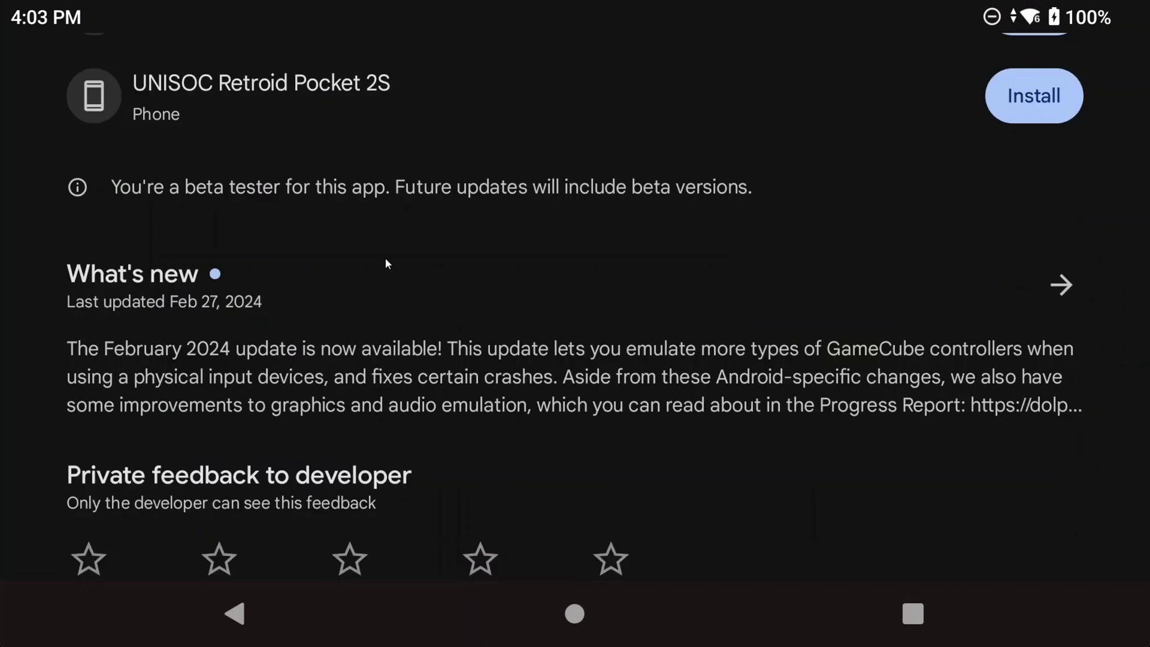
scroll(409, 247, down, 14)
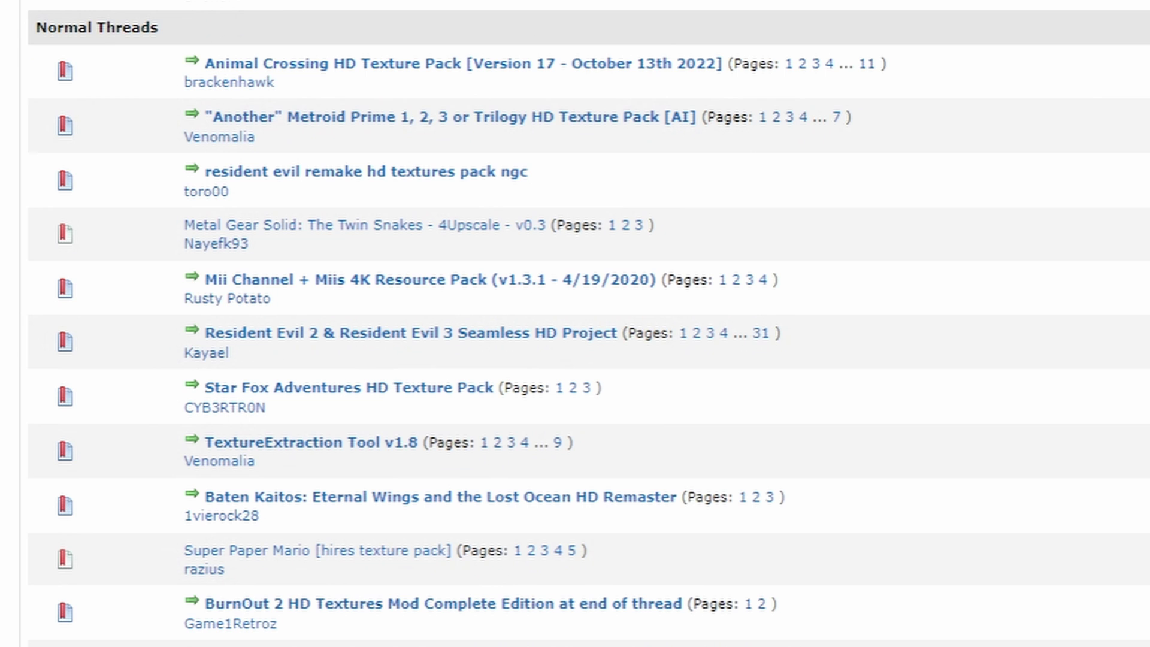
- Browse the custom texture thread list and open the Paper Mario TTYD HD Texture Pack v2.3 thread
scroll(575, 323, down, 5)
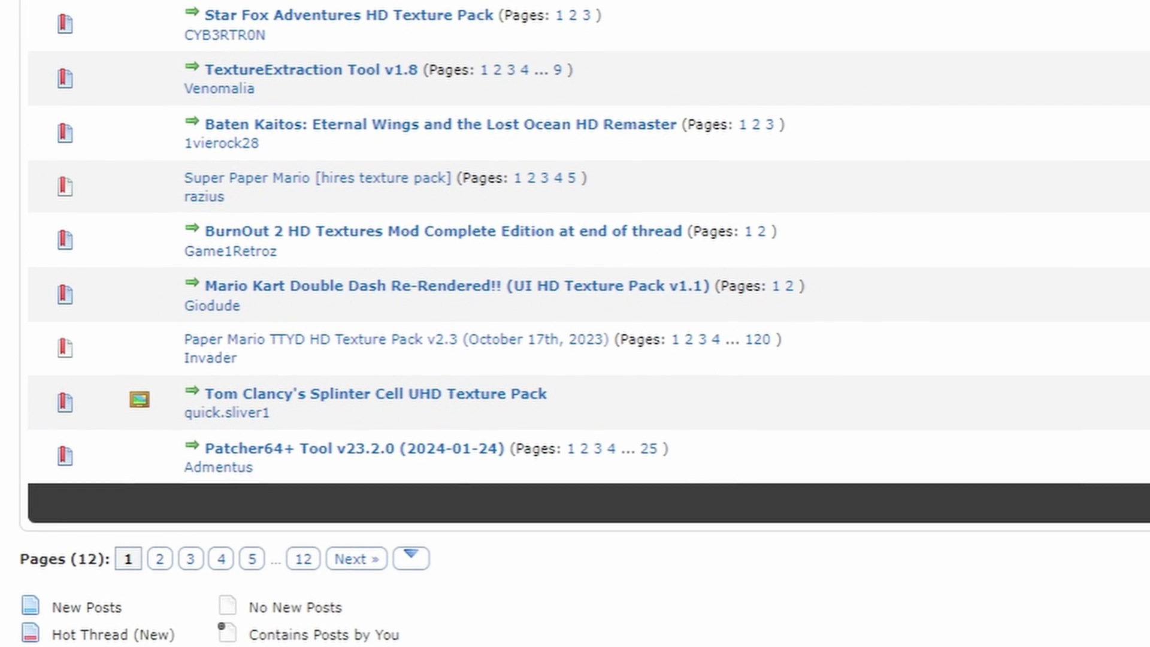
scroll(994, 319, up, 5)
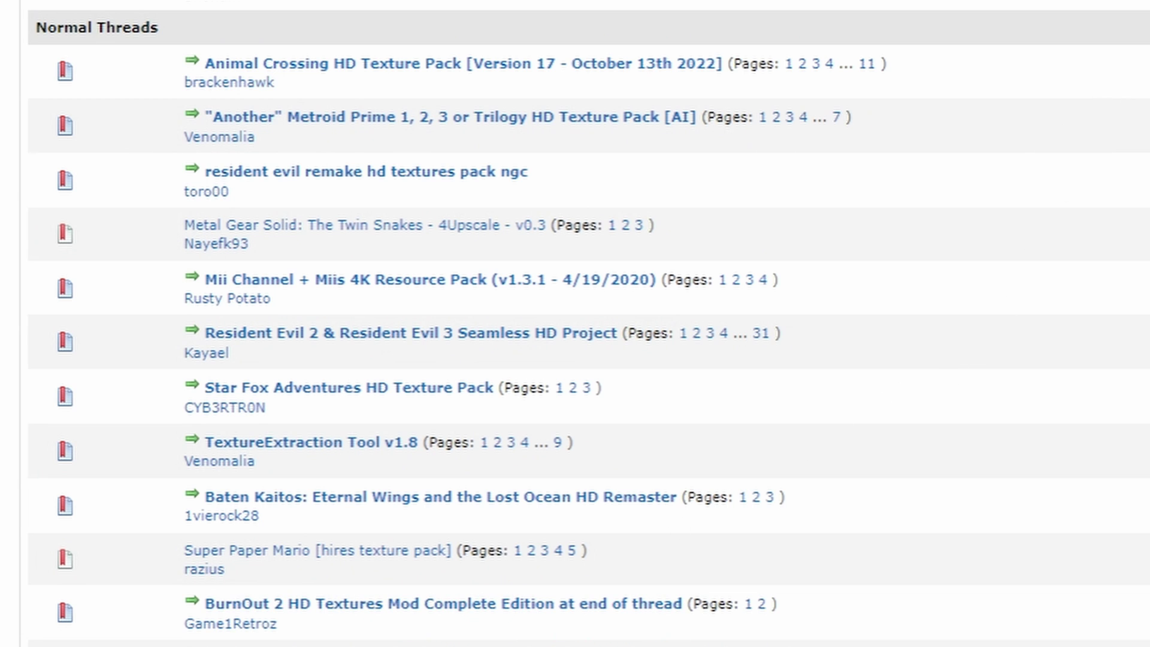
scroll(585, 458, down, 5)
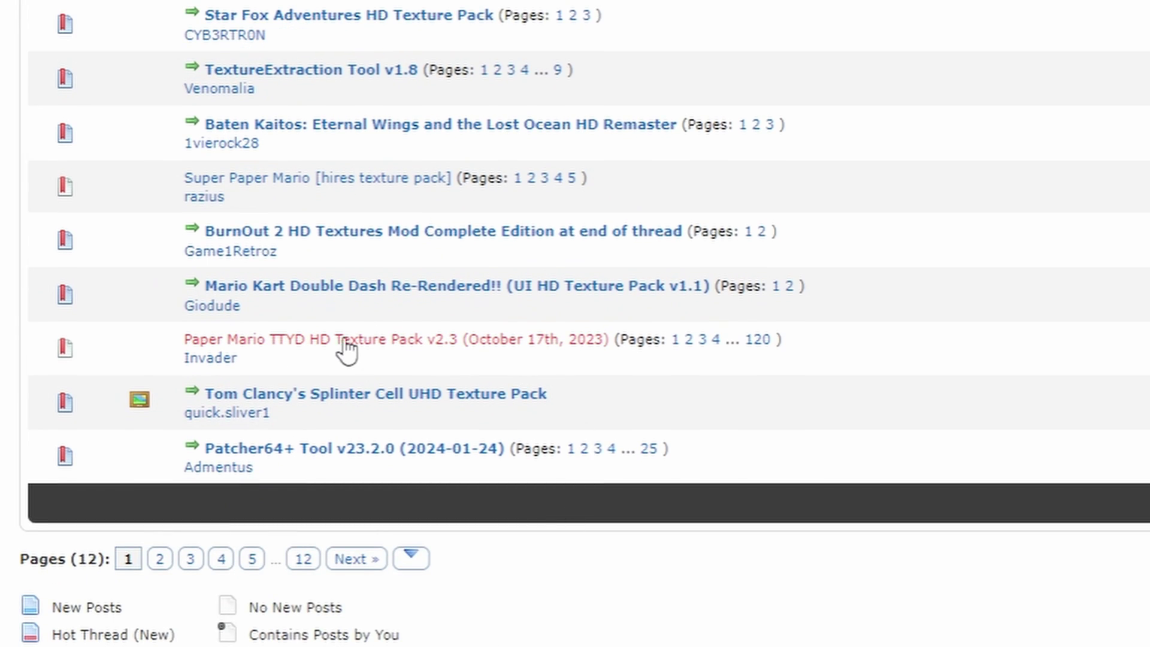
click(407, 337)
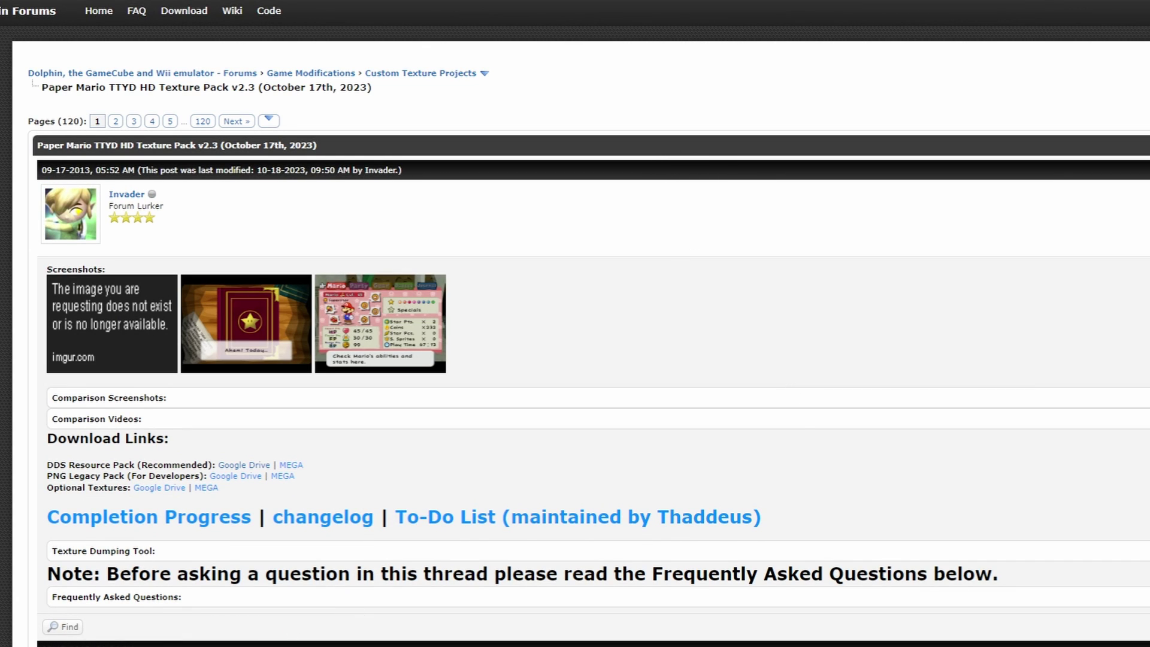
- Locate and highlight the DDS Resource Pack (Recommended) line among the thread's download links
scroll(288, 331, down, 5)
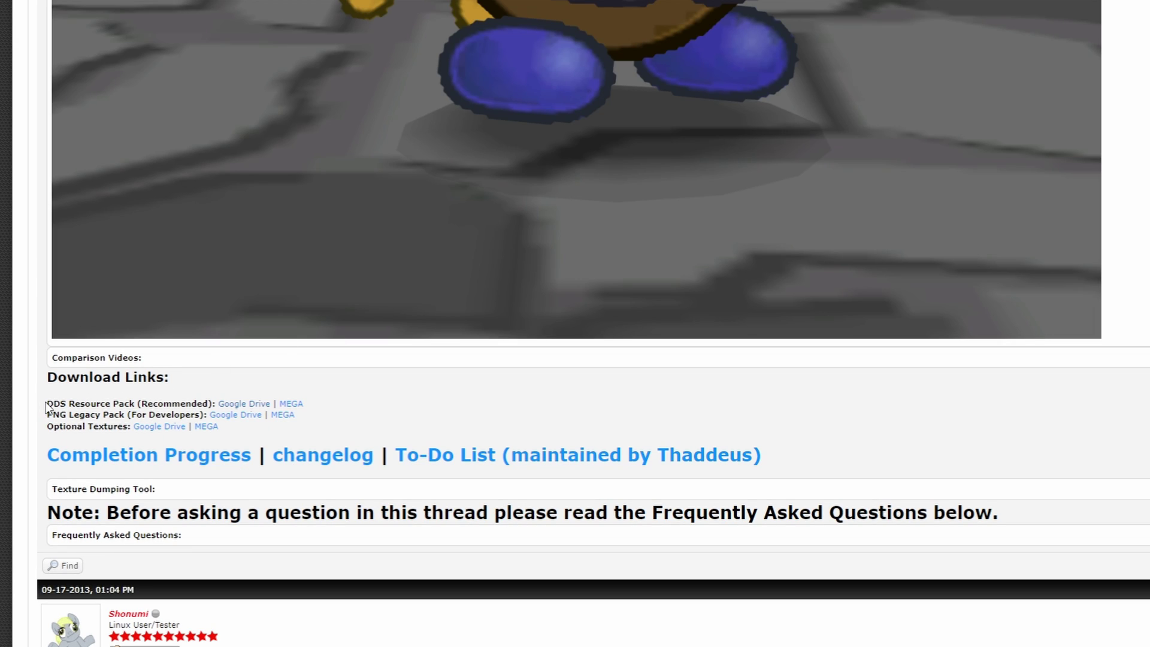
drag(48, 403, 336, 404)
click(336, 398)
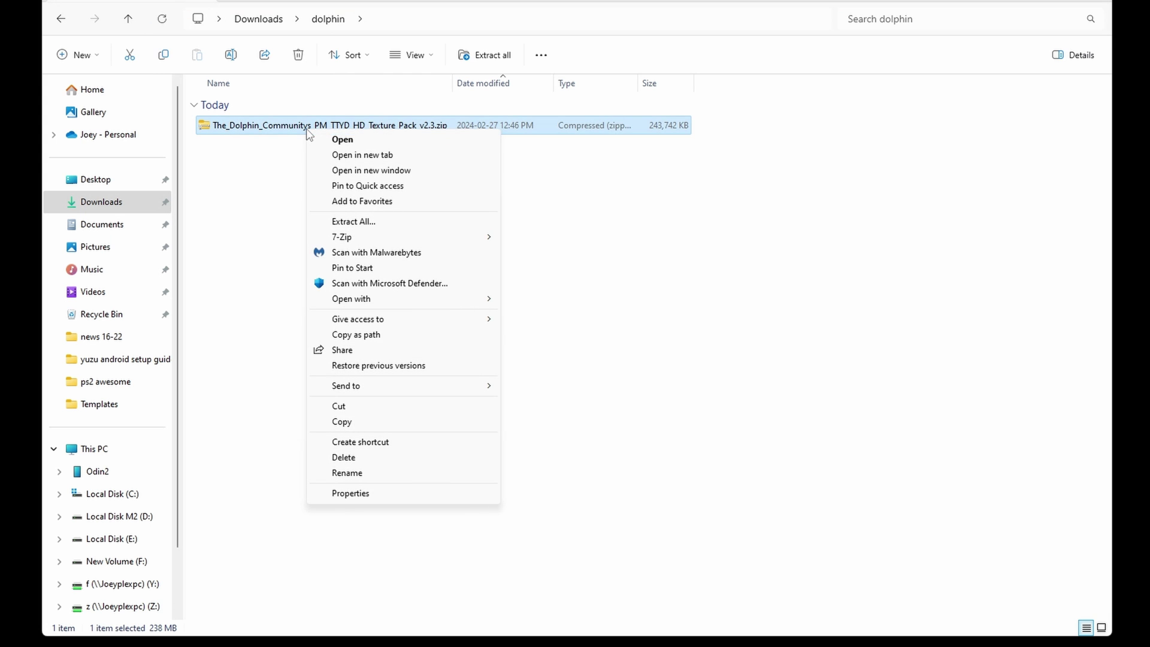
- Extract The_Dolphin_Communitys_PM_TTYD_HD_Texture_Pack_v2.3.zip into its own folder within Downloads\dolphin and open the extracted textures folder
click(375, 222)
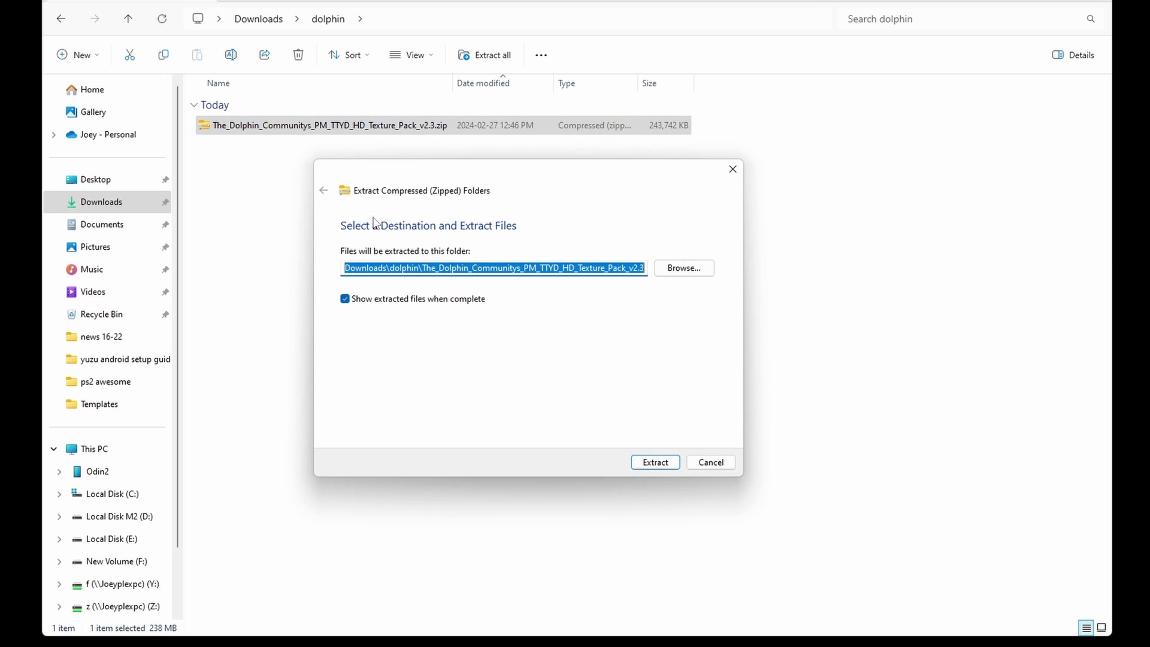
click(661, 465)
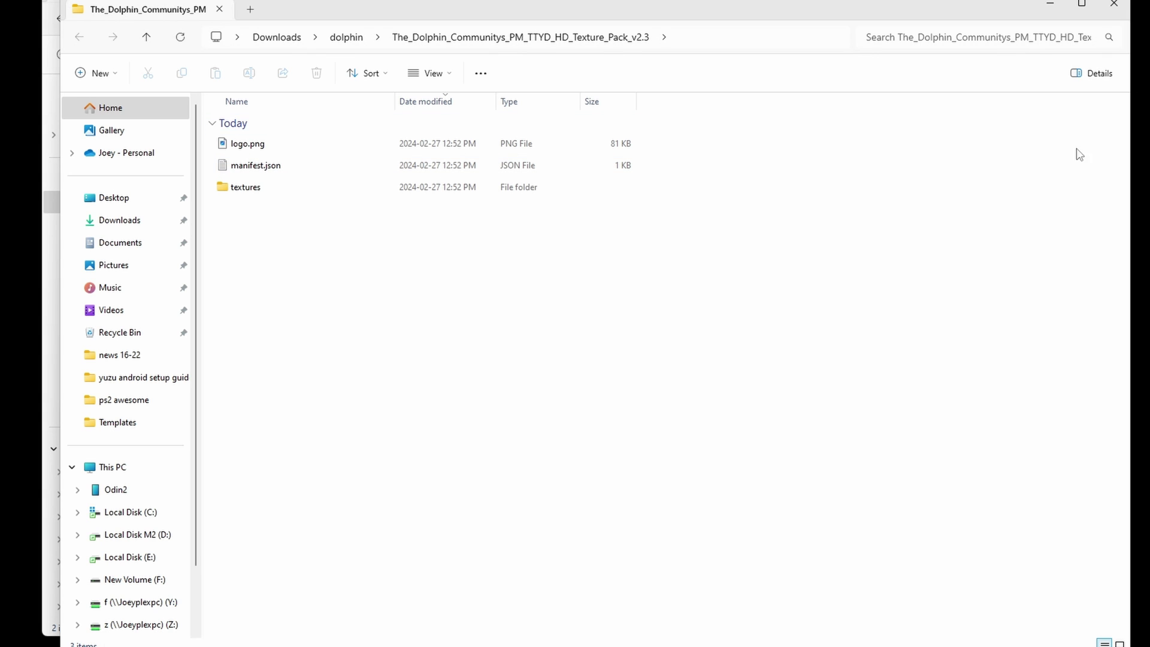
double_click(248, 188)
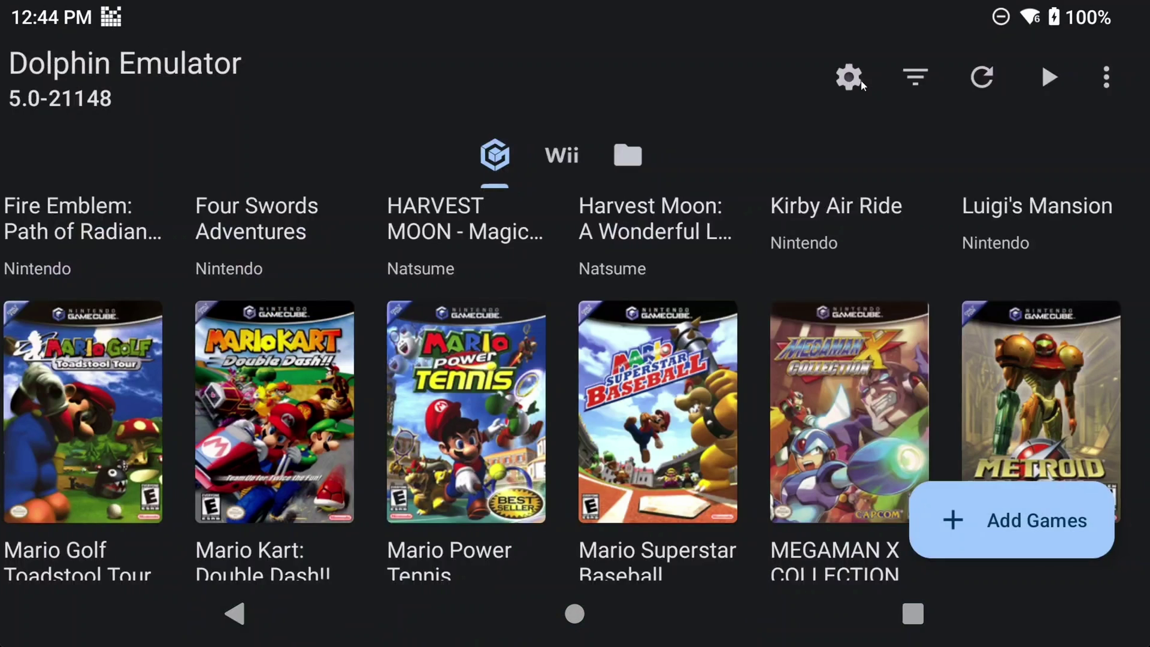
- Switch to Dolphin Emulator and open the User Data page in its Config settings
click(862, 83)
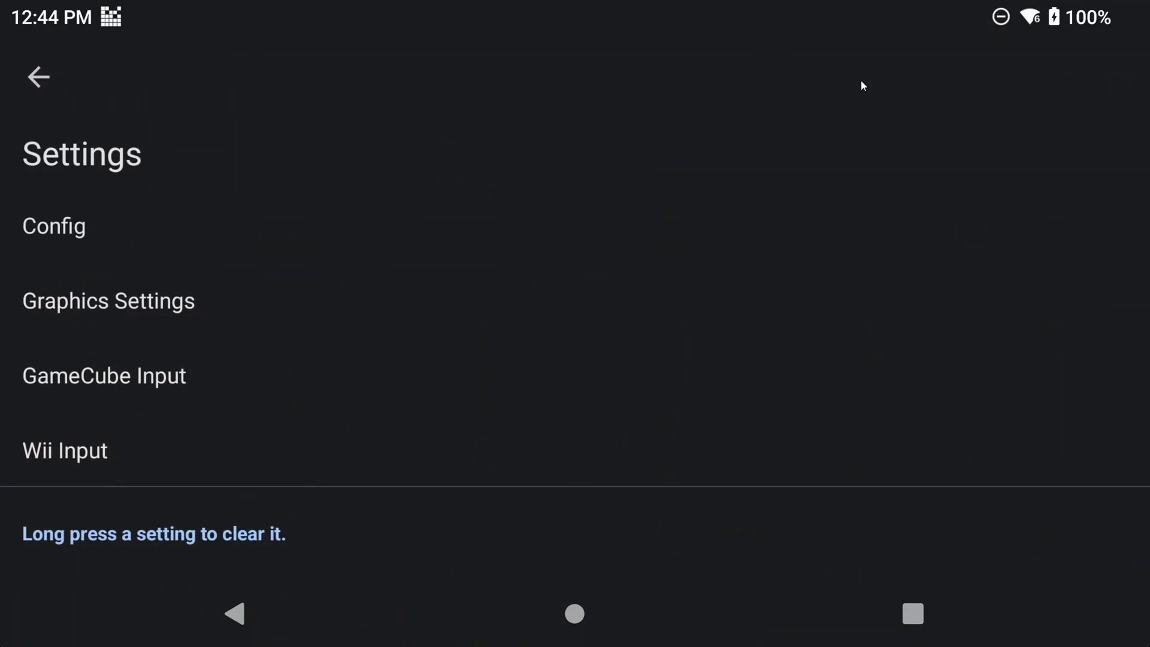
click(96, 225)
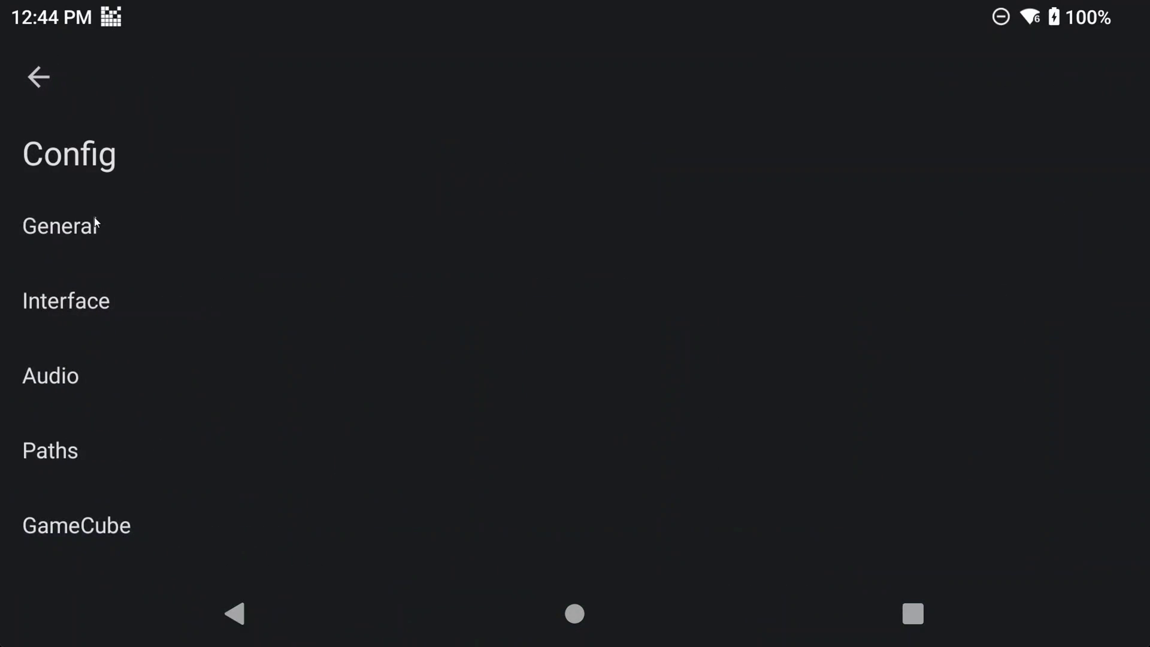
scroll(96, 228, down, 5)
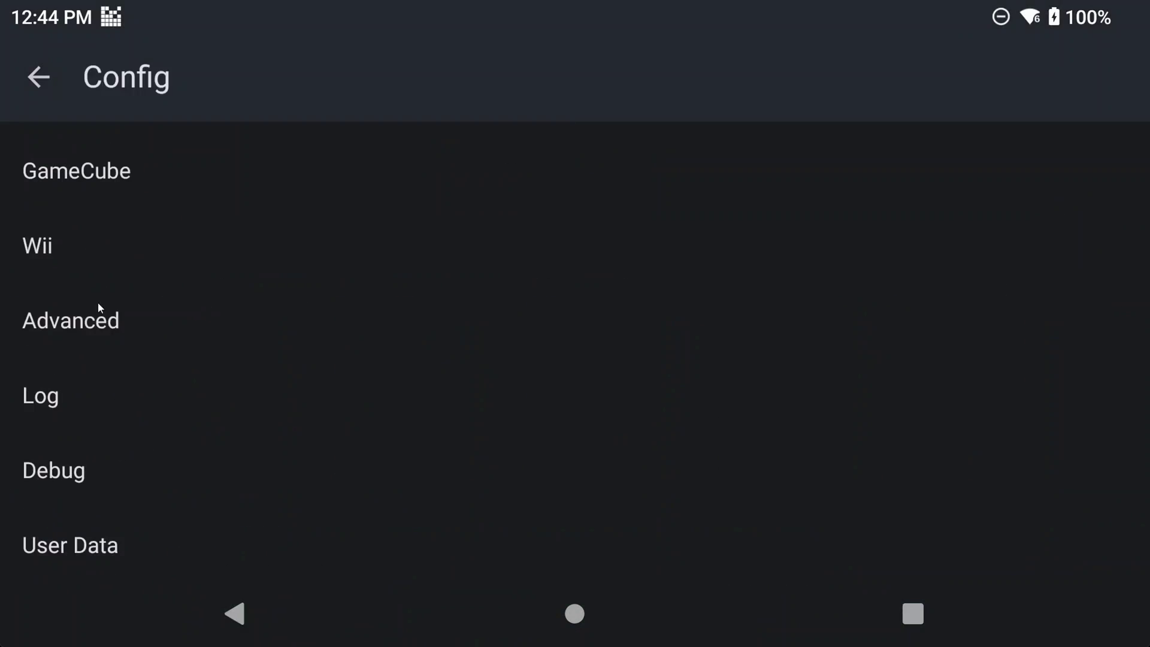
scroll(98, 318, down, 1)
click(95, 465)
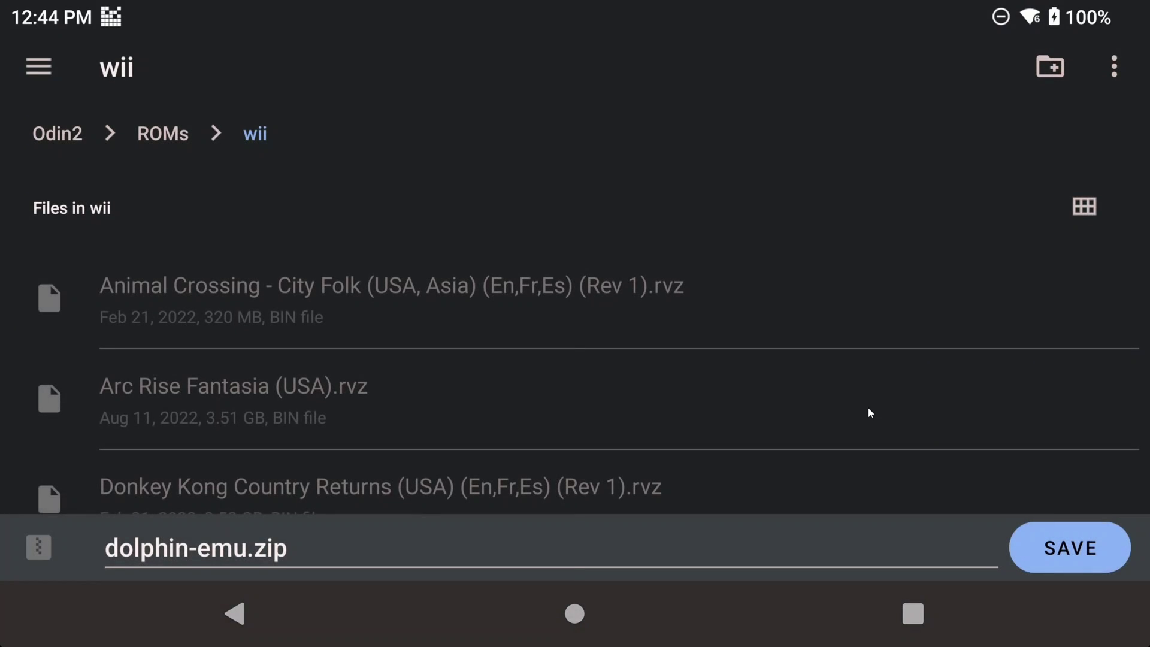
- Export the user data as dolphin-emu.zip to the Download folder on the Odin2's internal storage
click(39, 70)
click(120, 261)
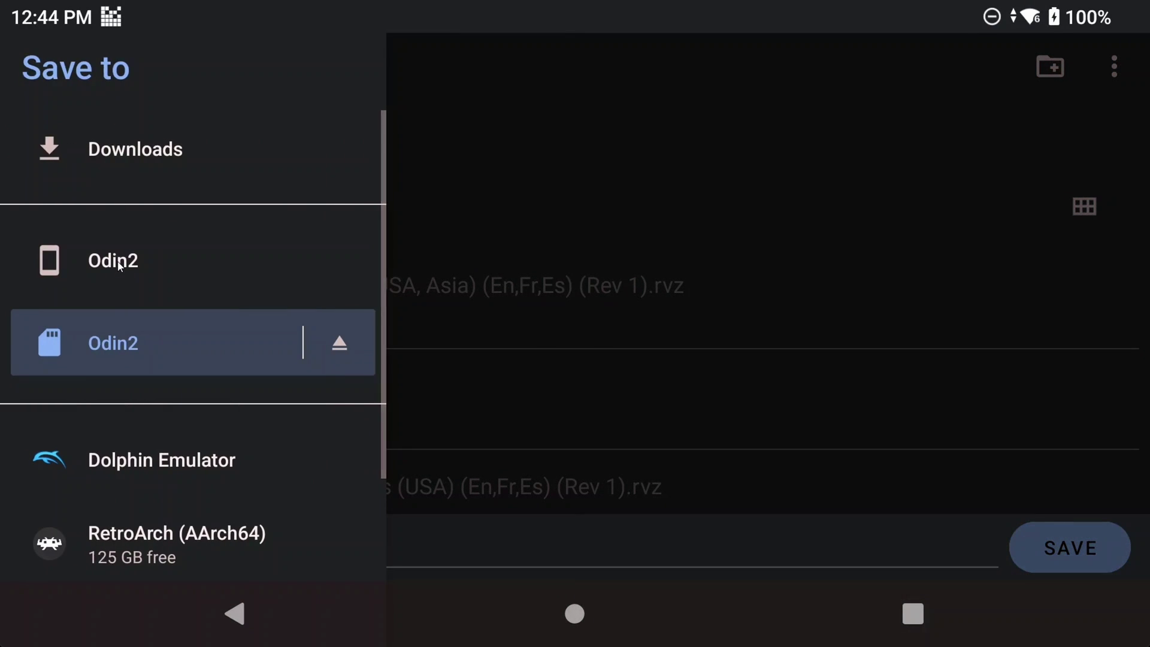
scroll(265, 294, down, 5)
scroll(266, 294, down, 3)
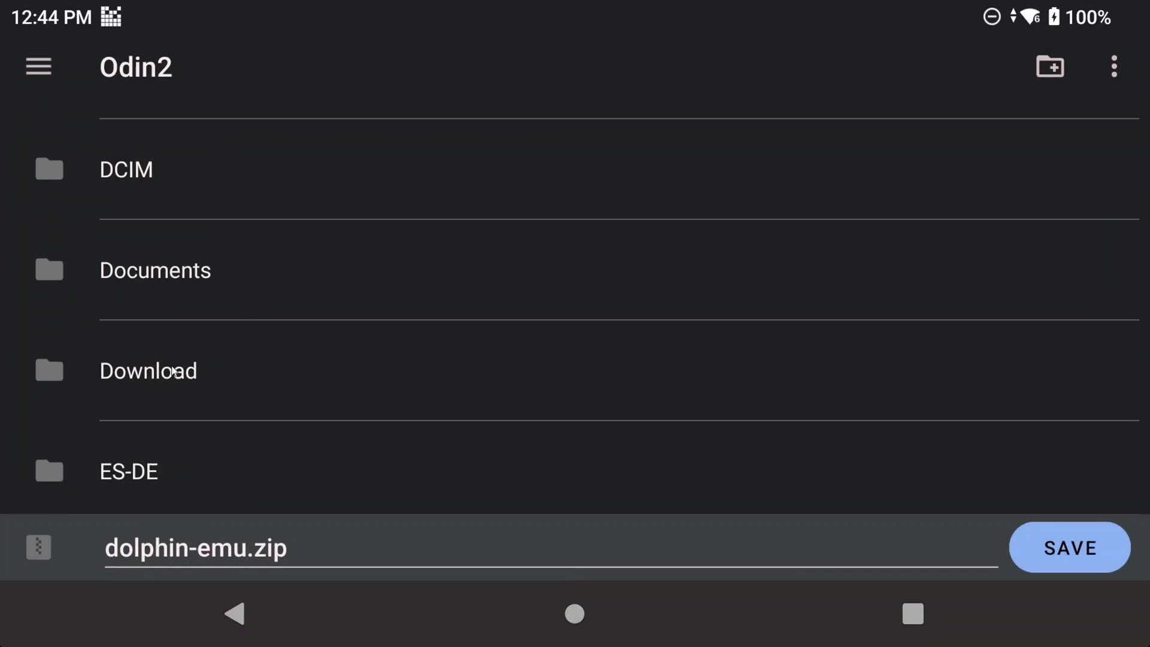
click(175, 370)
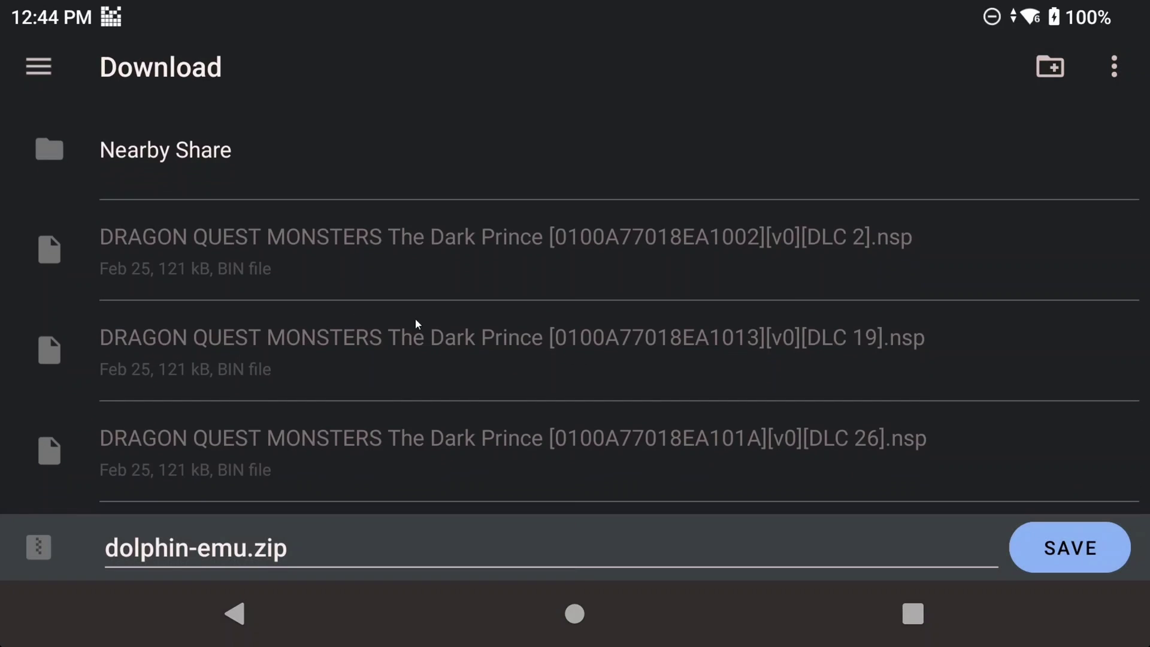
click(1076, 552)
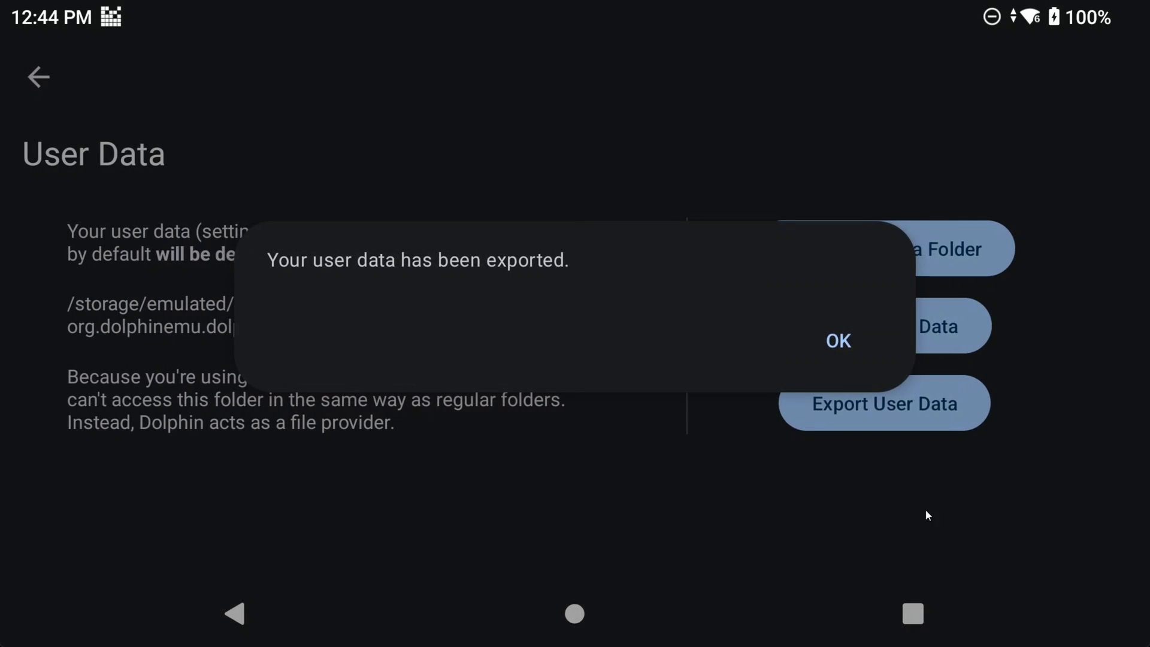
click(839, 341)
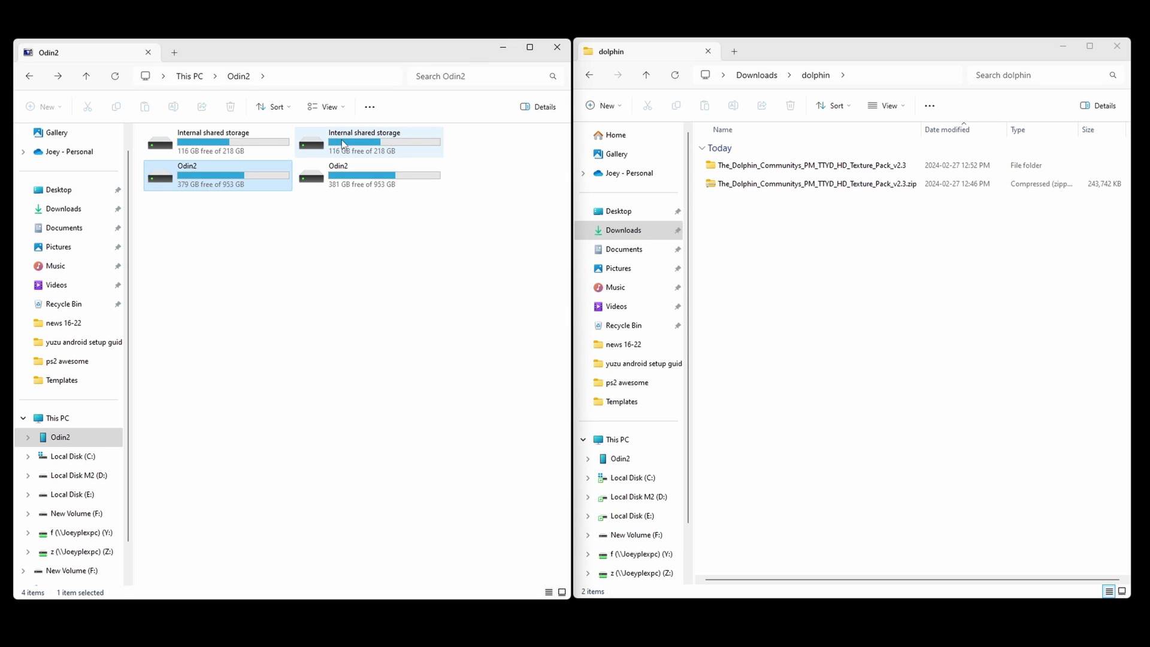
- In File Explorer, copy dolphin-emu.zip from the Odin2's internal Download folder into the PC's Downloads\dolphin folder
double_click(343, 144)
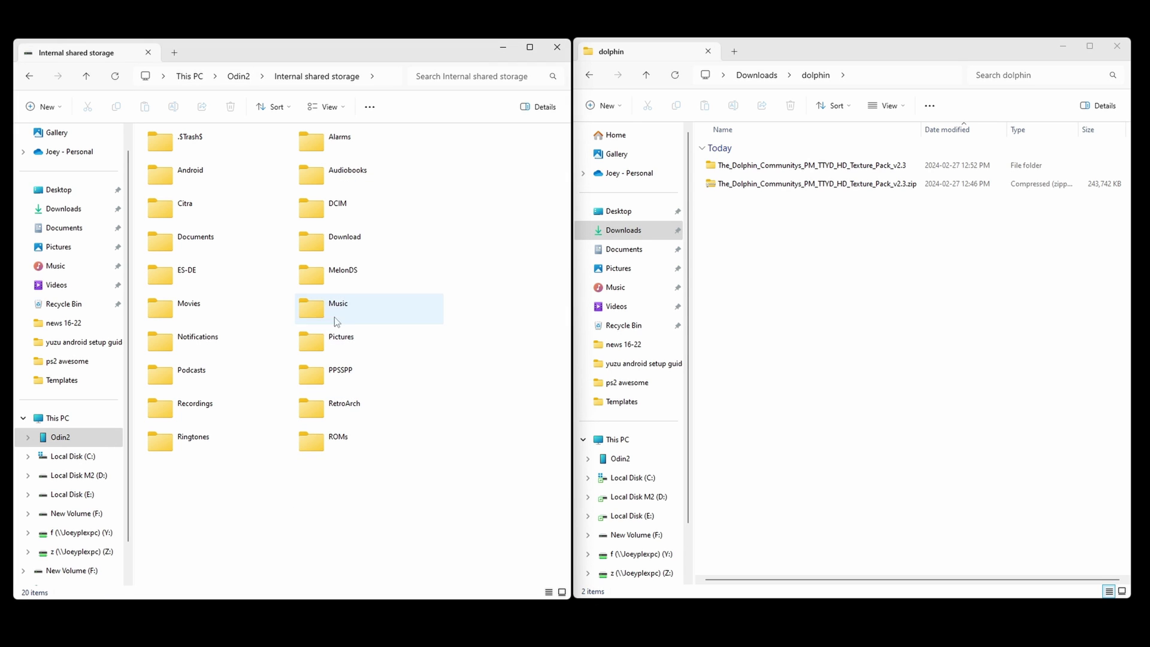
double_click(341, 244)
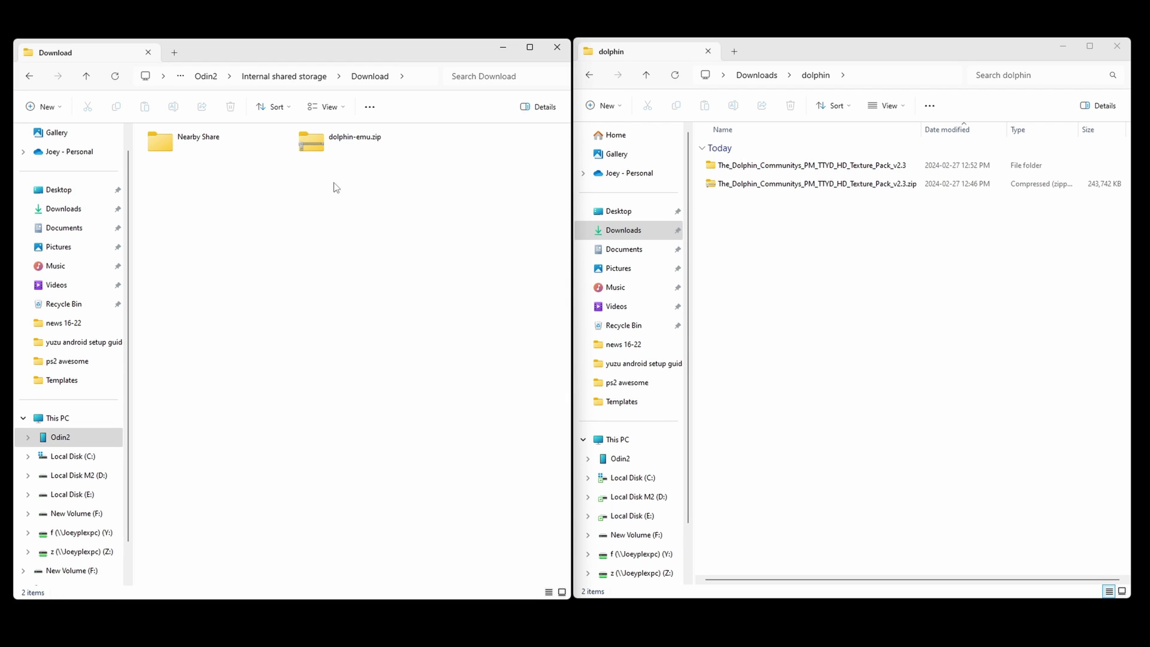
click(332, 144)
key(ctrl+c)
click(914, 336)
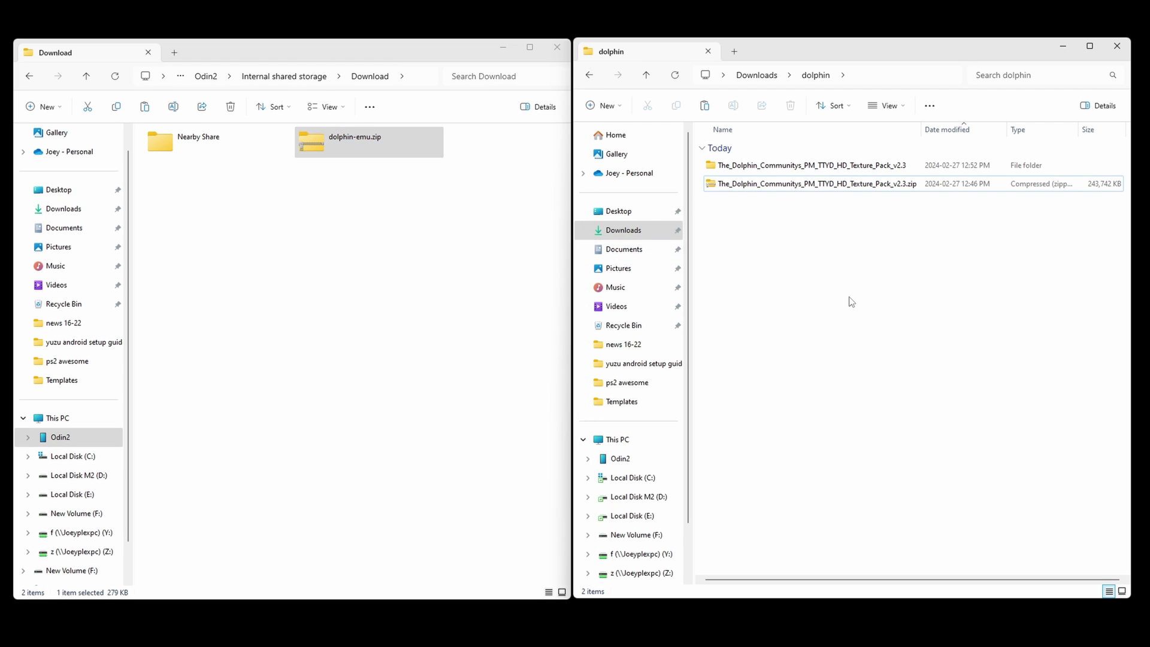
key(ctrl+v)
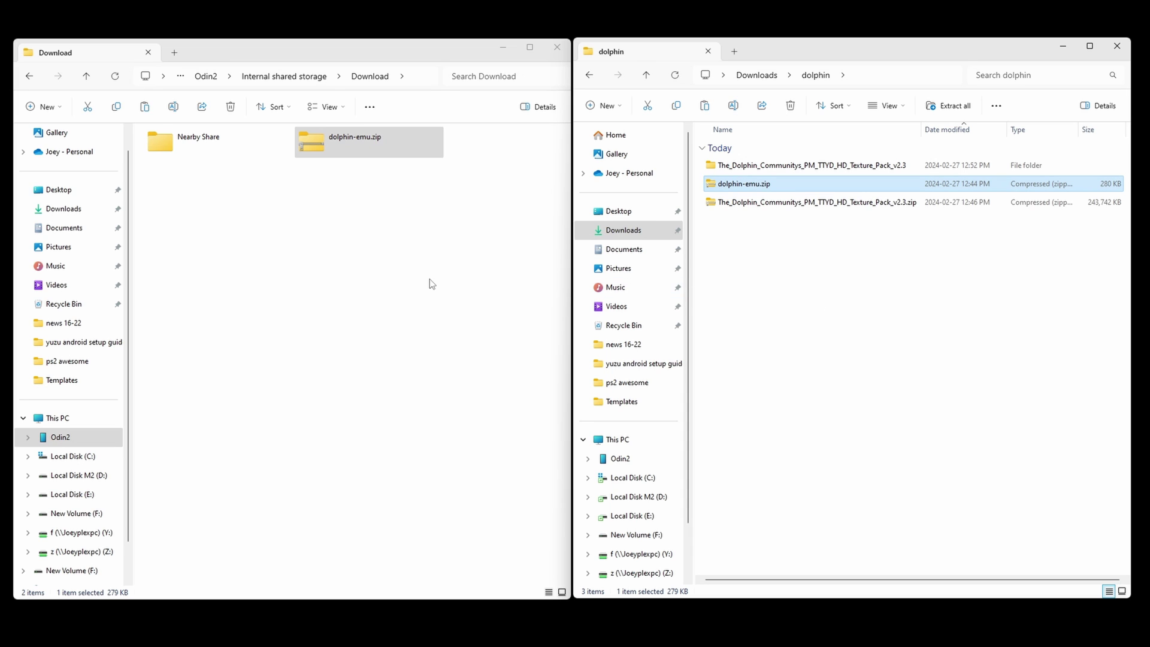
click(776, 260)
click(509, 229)
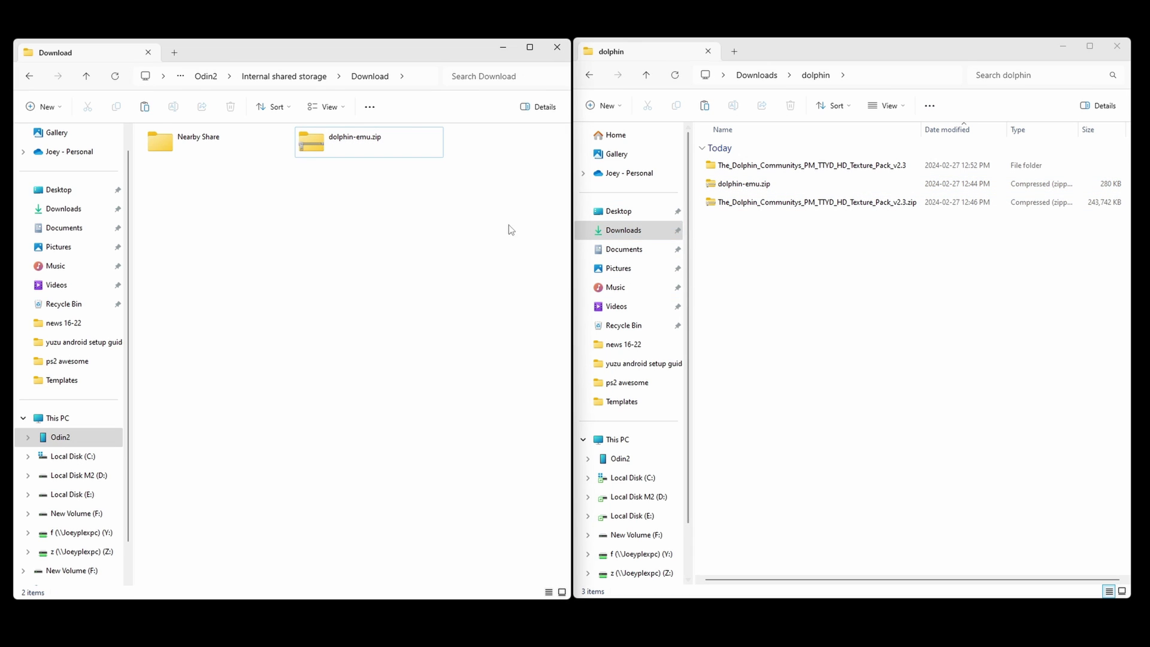
- Extract dolphin-emu.zip on the PC into the Downloads\dolphin\dolphin-emu folder
right_click(743, 188)
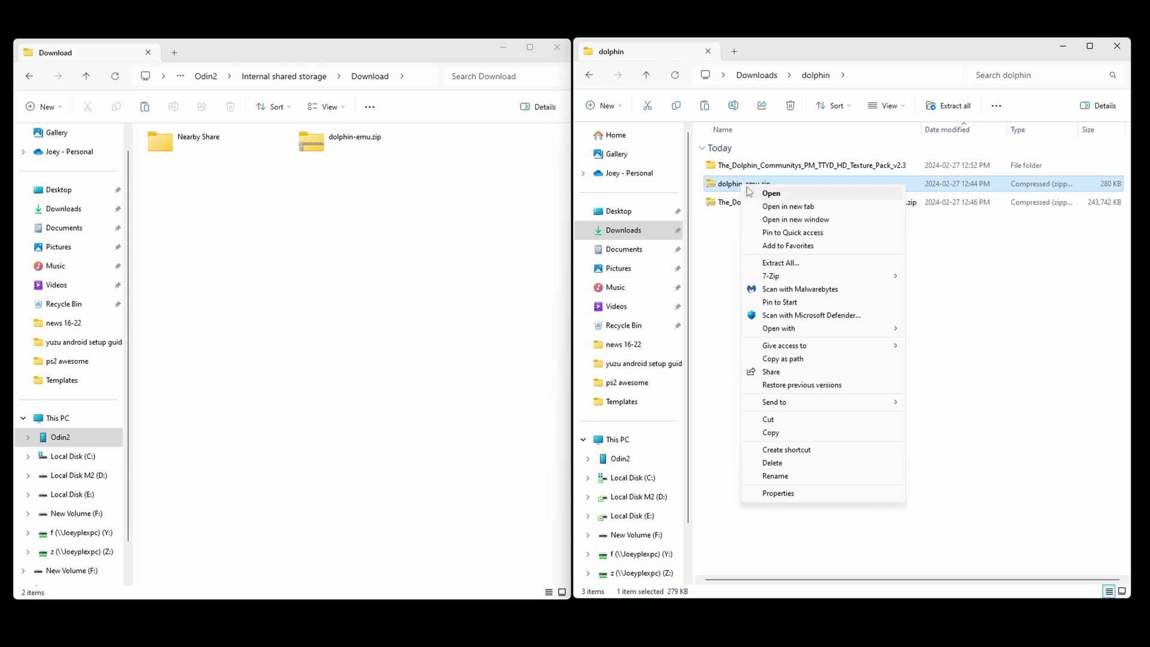
click(803, 262)
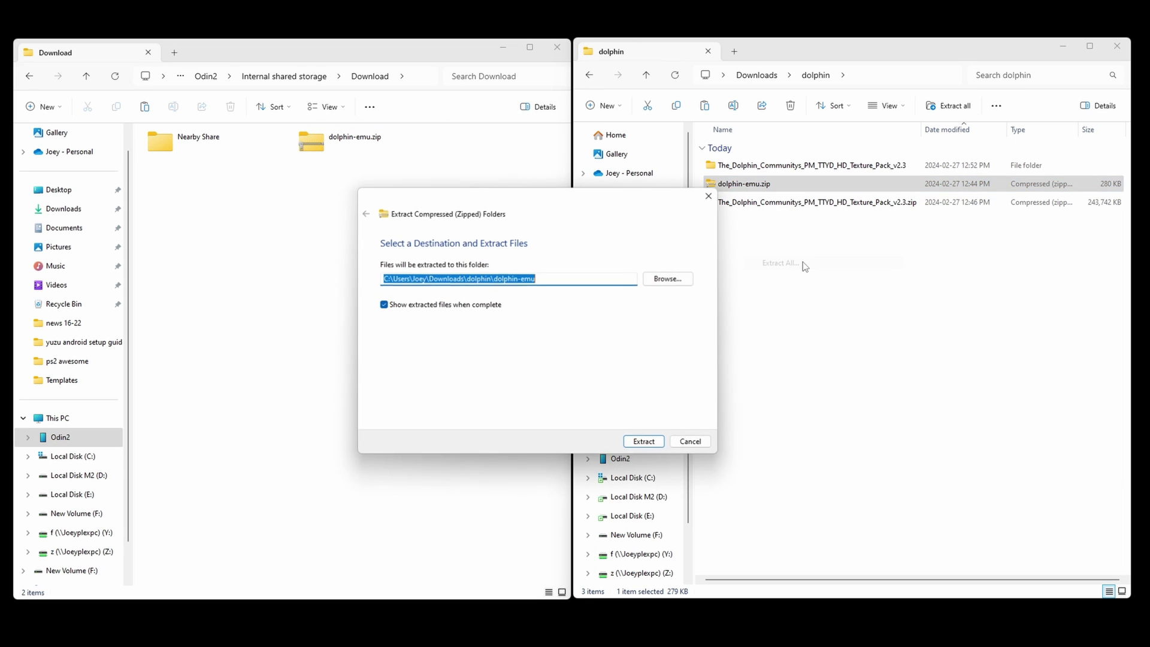
click(645, 443)
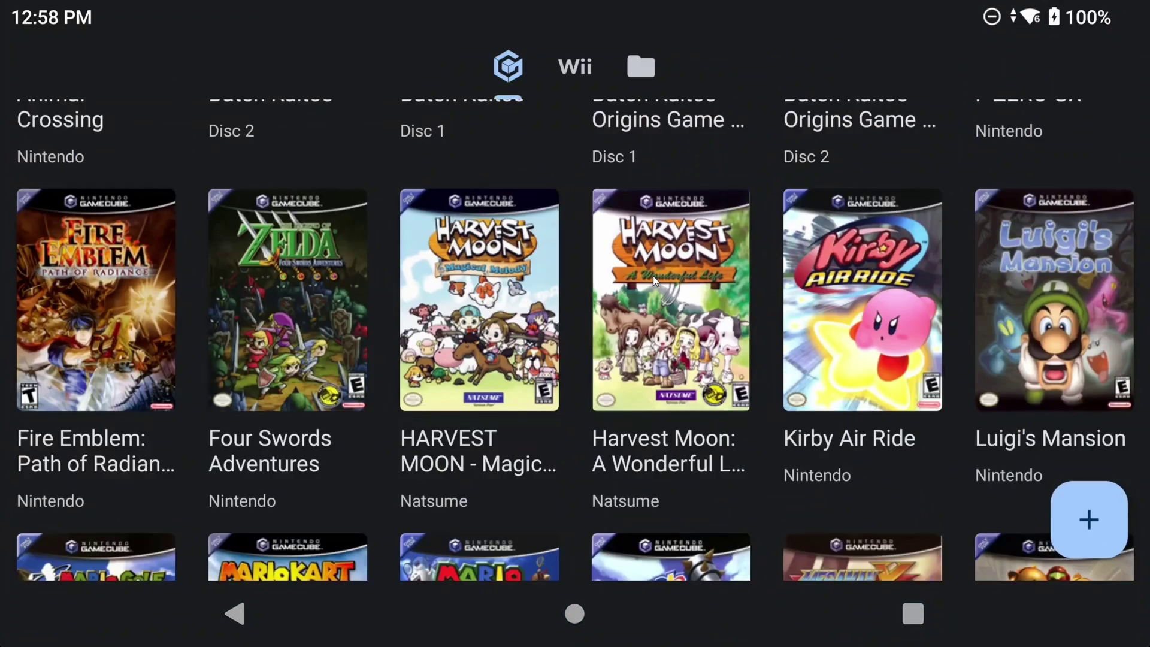
- In Dolphin Emulator's GameCube library, open the Paper Mario game's details and check its Game ID
scroll(657, 281, down, 10)
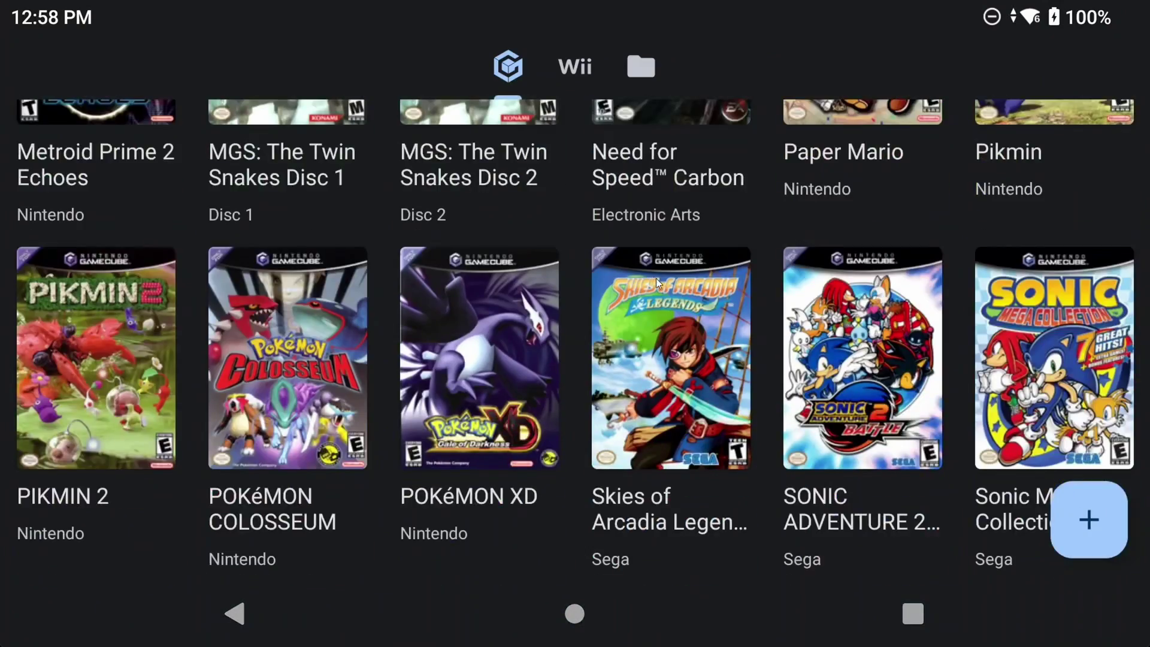
scroll(657, 281, up, 5)
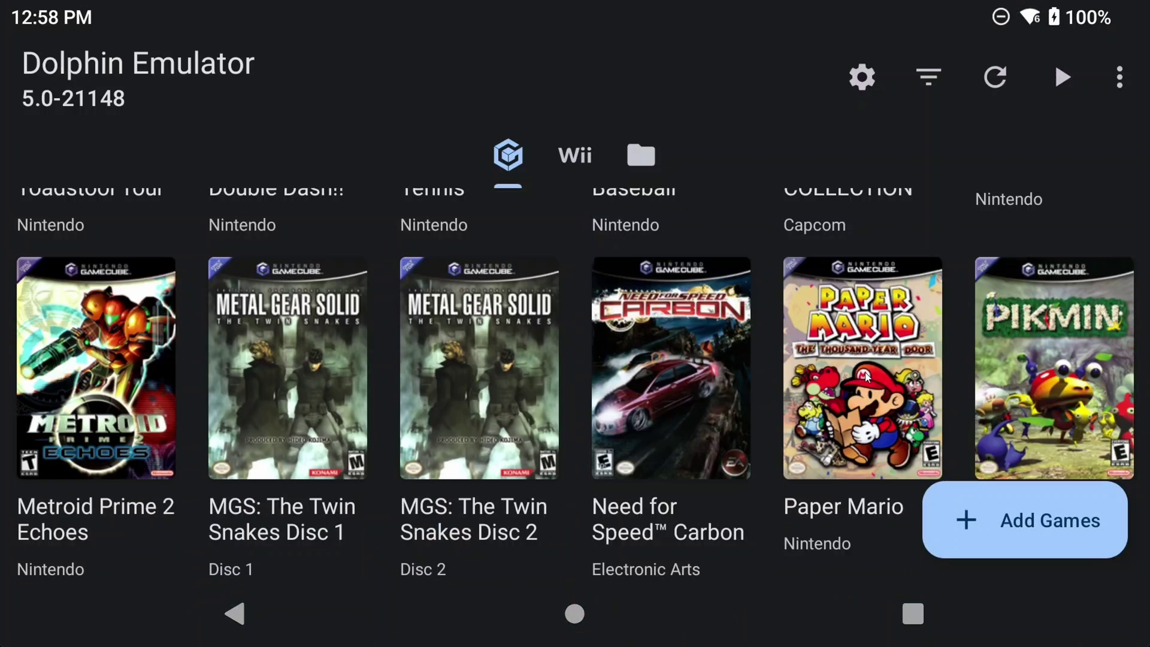
click(856, 369)
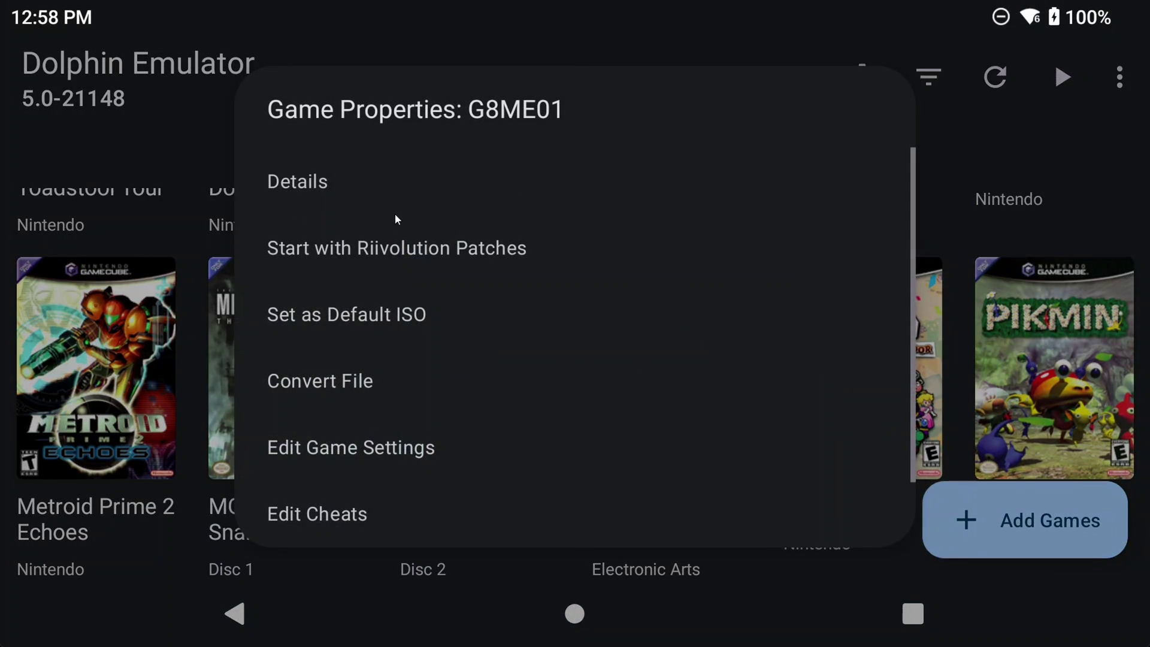
click(340, 185)
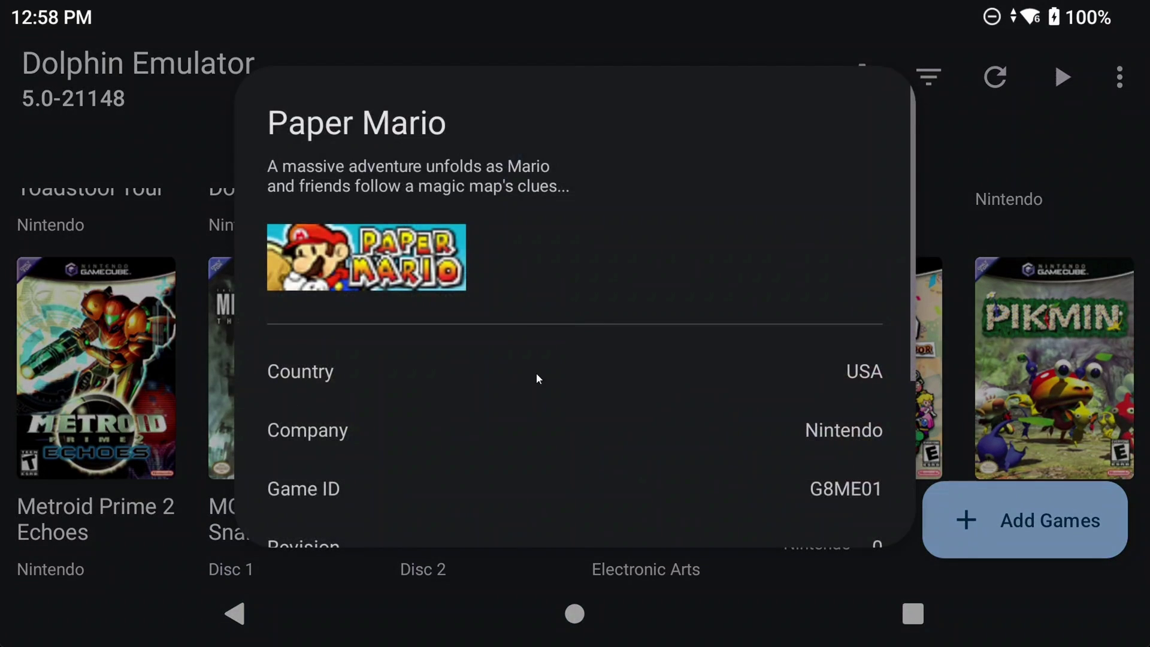
scroll(537, 377, down, 2)
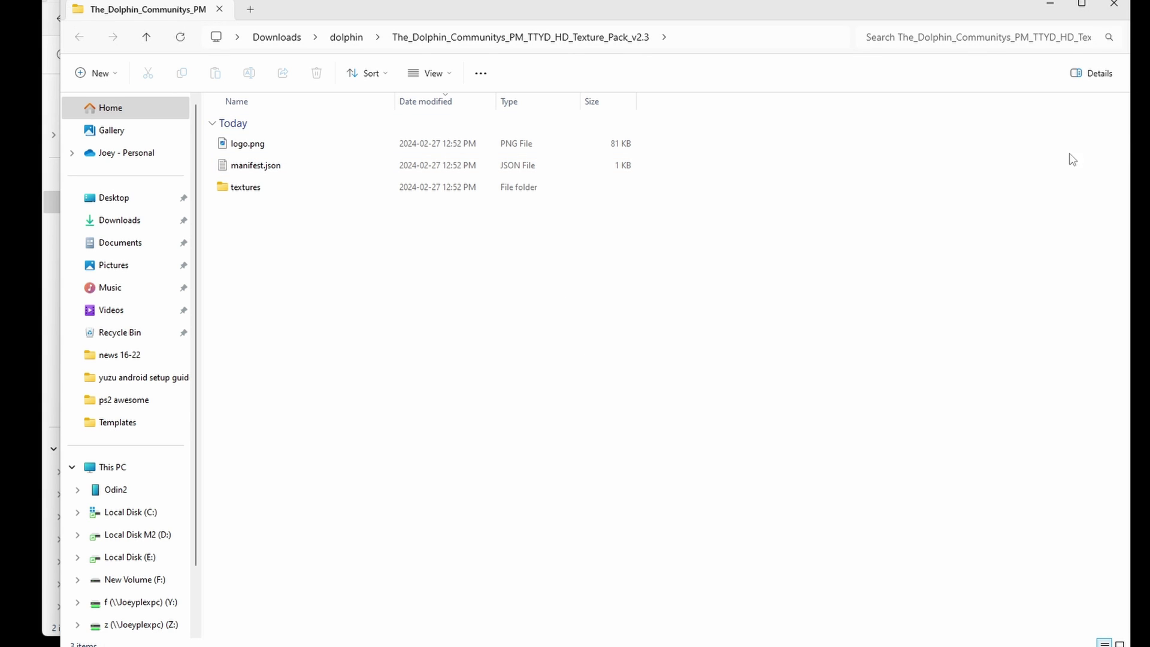
- In File Explorer, copy the texture pack's G8M folder into dolphin-emu\Load\Textures, and return to the dolphin-emu folder
double_click(247, 190)
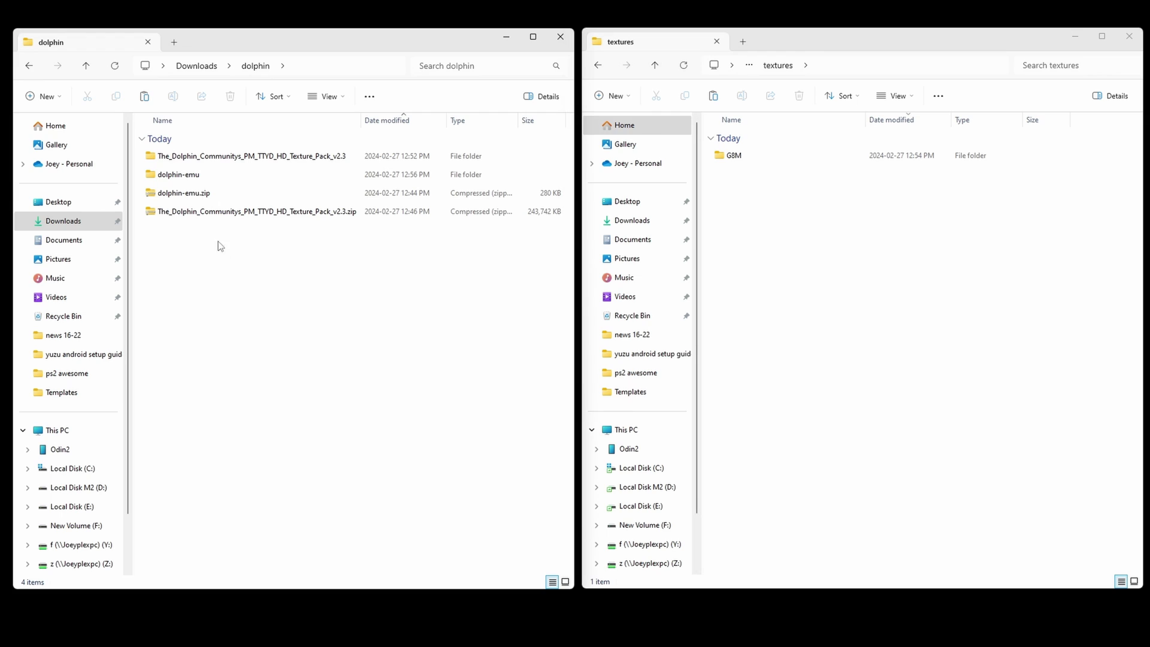
double_click(177, 175)
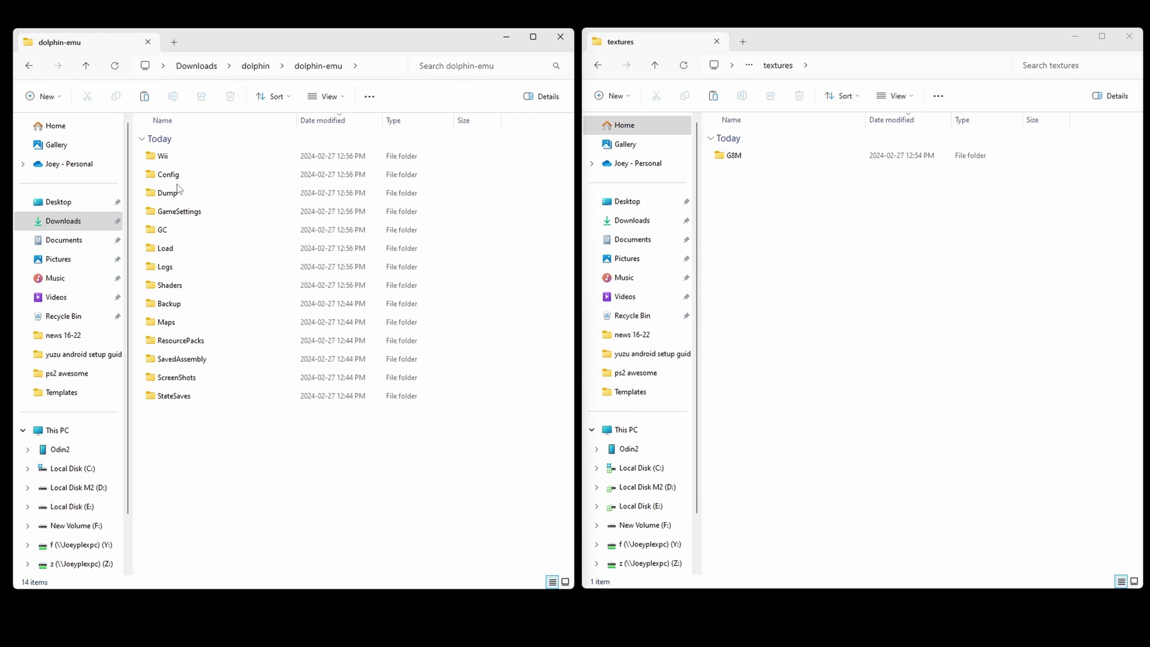
double_click(172, 254)
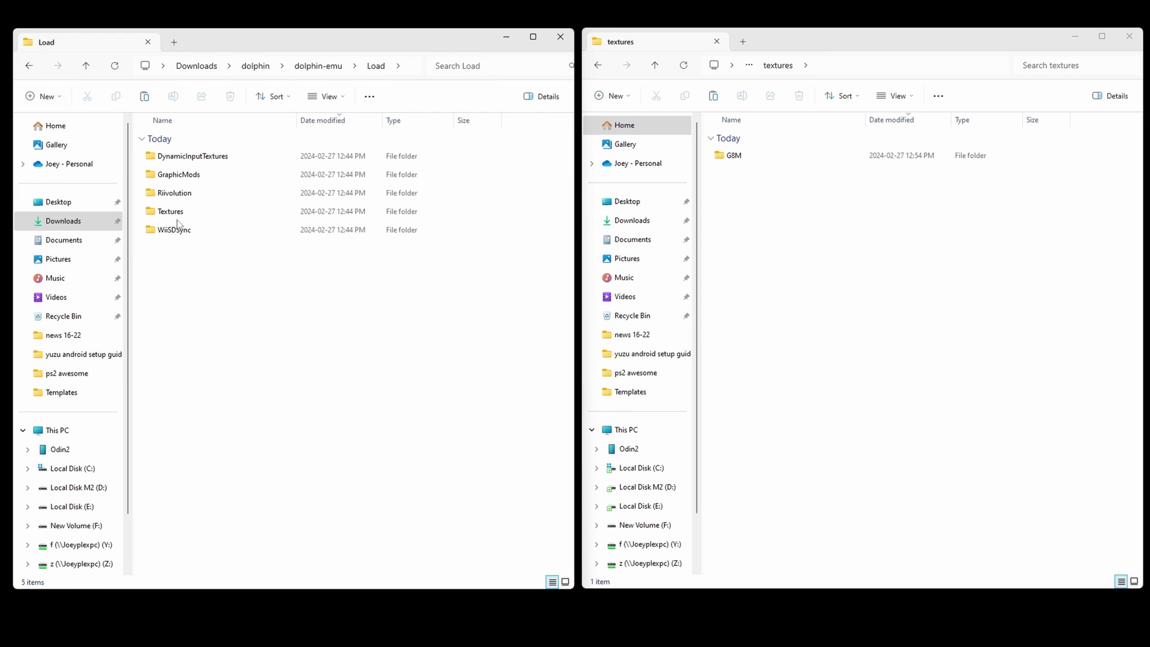
double_click(177, 214)
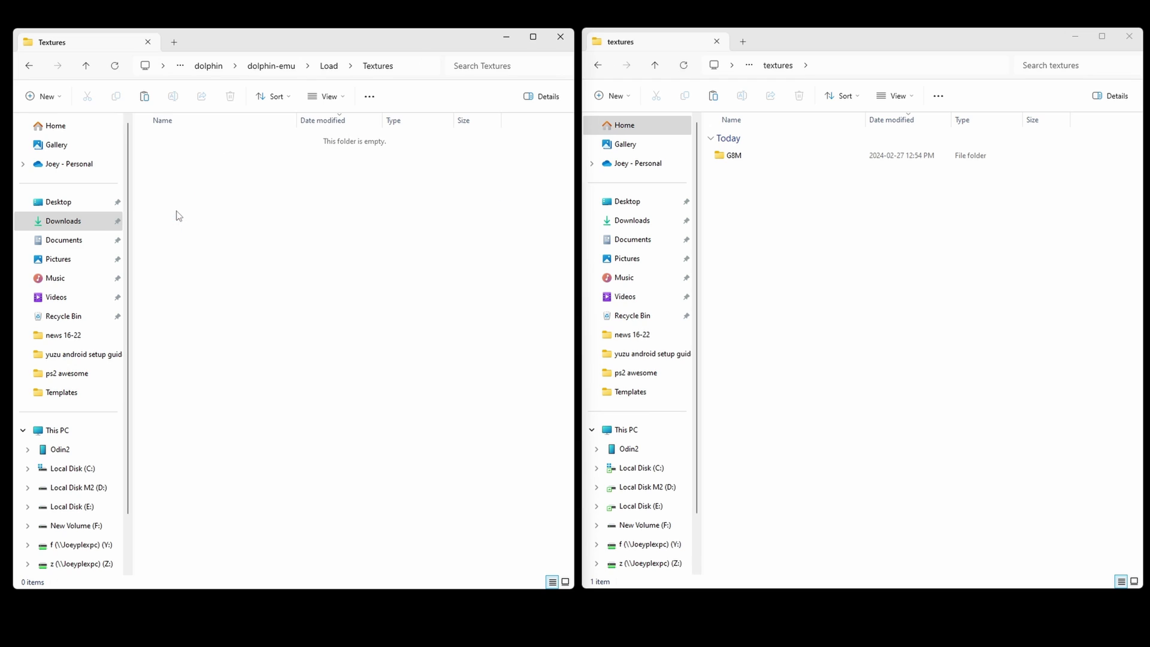
click(781, 206)
click(731, 157)
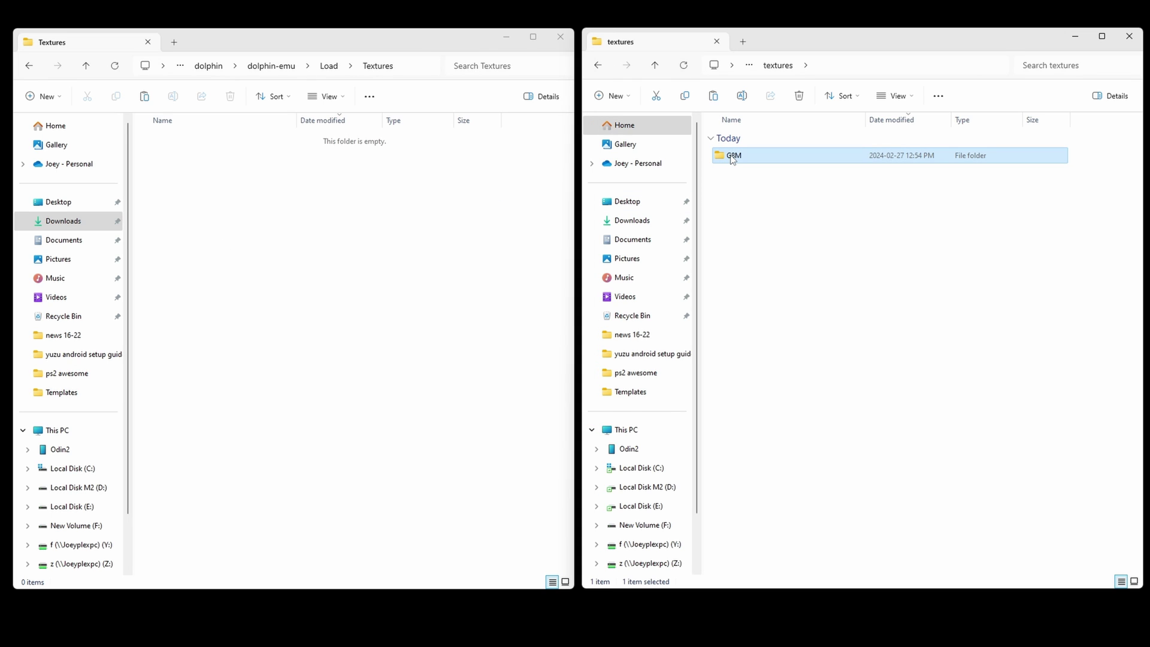
click(269, 252)
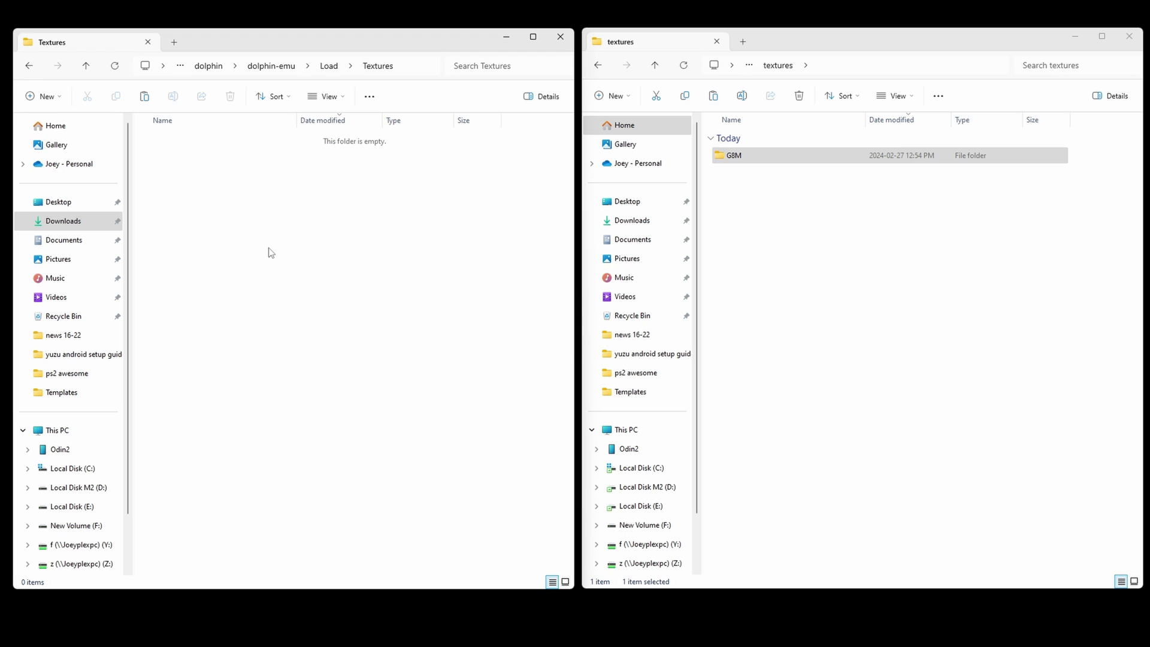
key(ctrl+v)
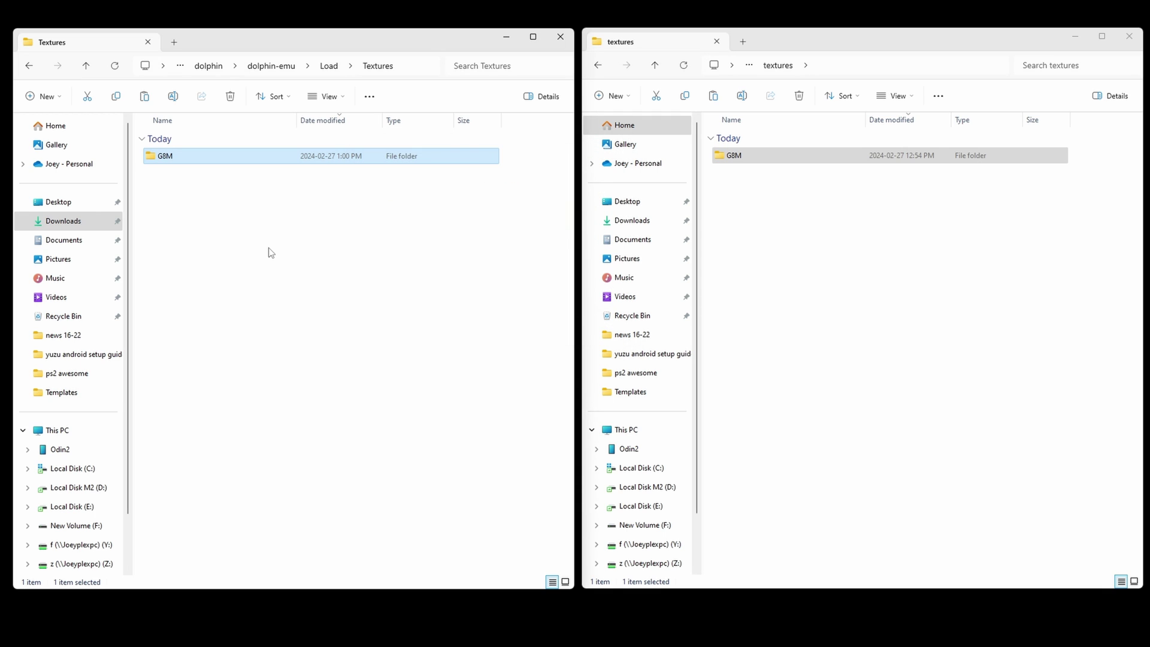
click(271, 252)
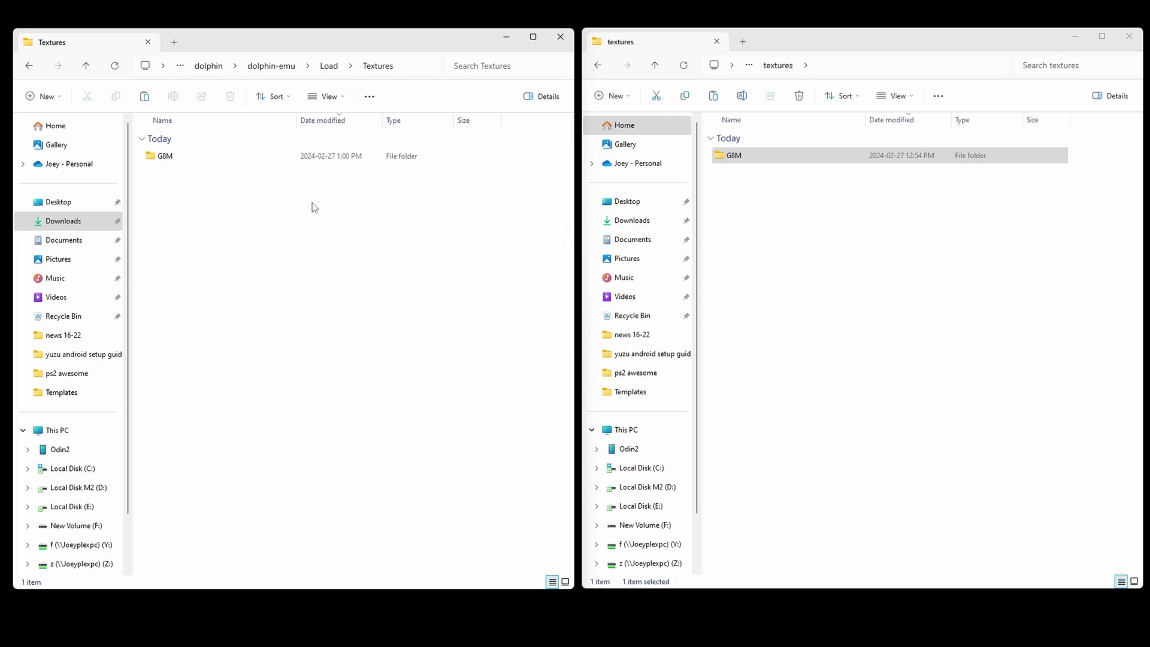
click(274, 66)
click(260, 423)
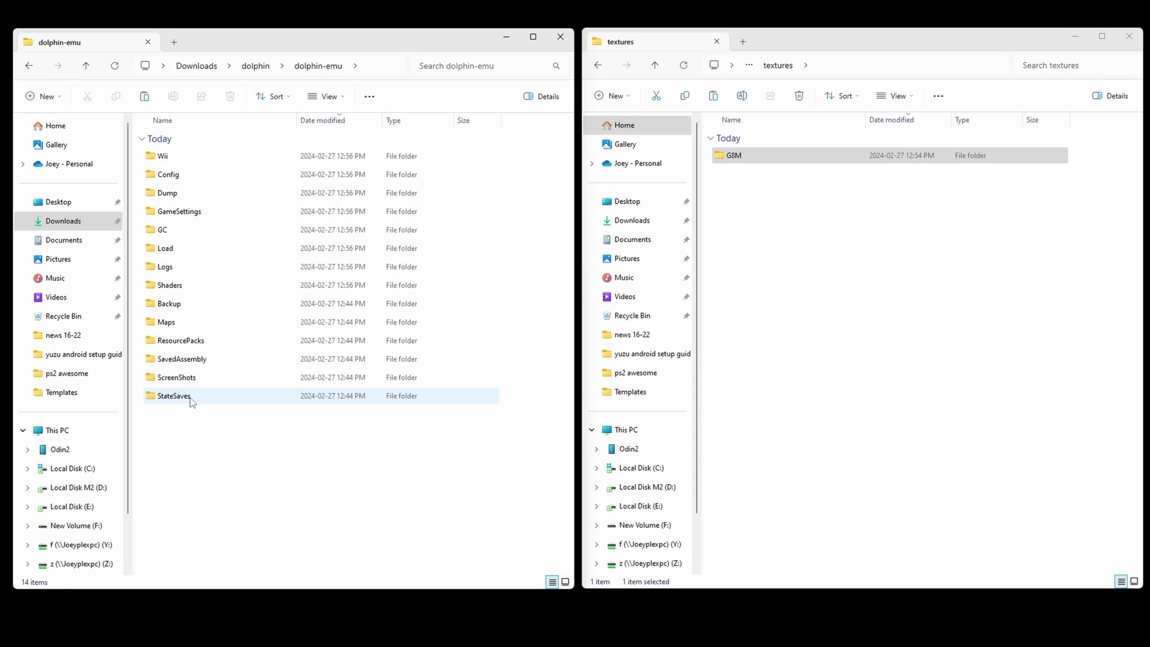
- Try to compress all folders inside dolphin-emu with Windows' built-in zip compression
drag(193, 427, 152, 153)
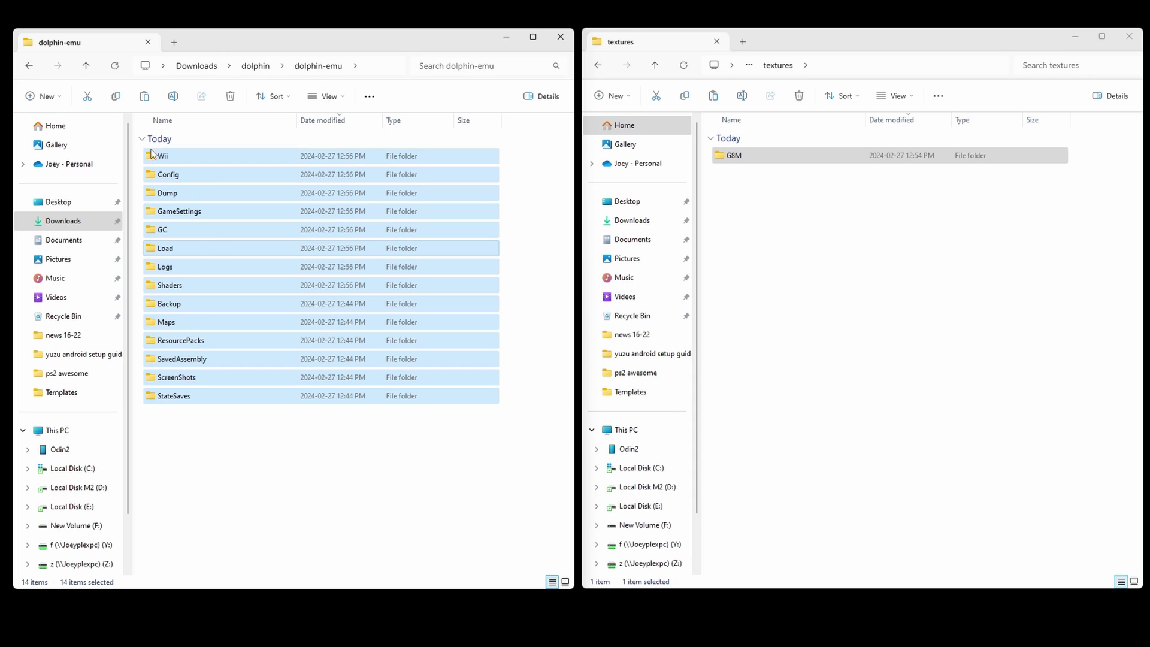
right_click(186, 400)
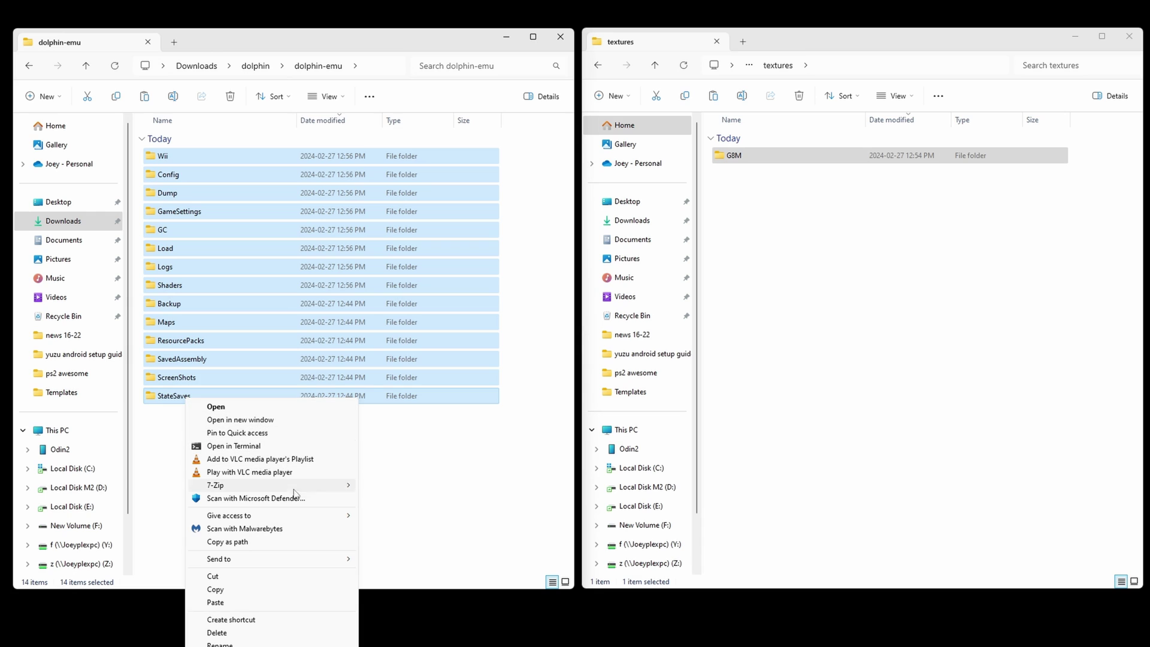
mouse_move(304, 556)
click(418, 573)
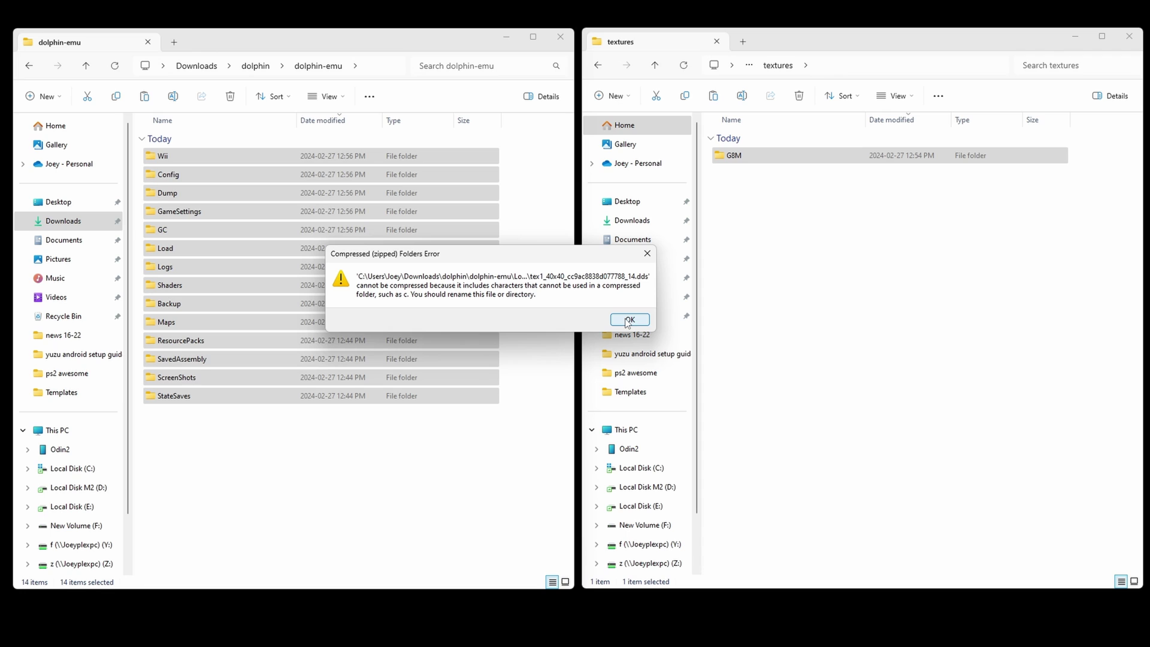
click(628, 322)
- Archive all folders inside dolphin-emu with 7-Zip as dolphin-emu.zip, using the zip archive format
drag(225, 449, 161, 151)
right_click(204, 348)
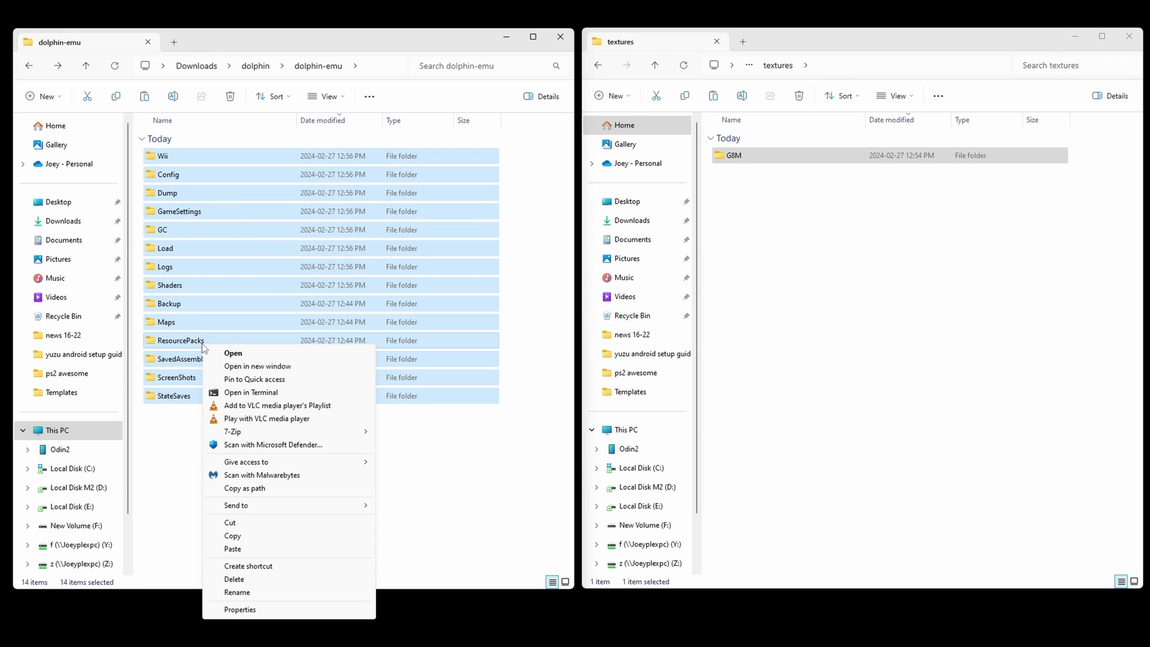
mouse_move(260, 436)
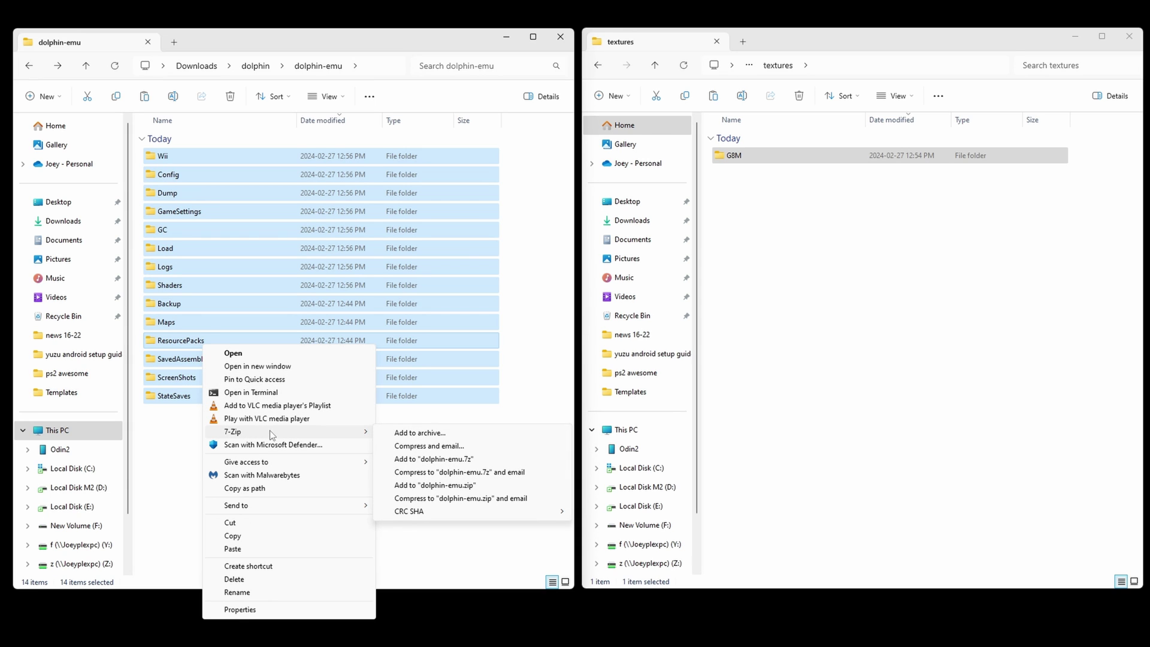
click(453, 439)
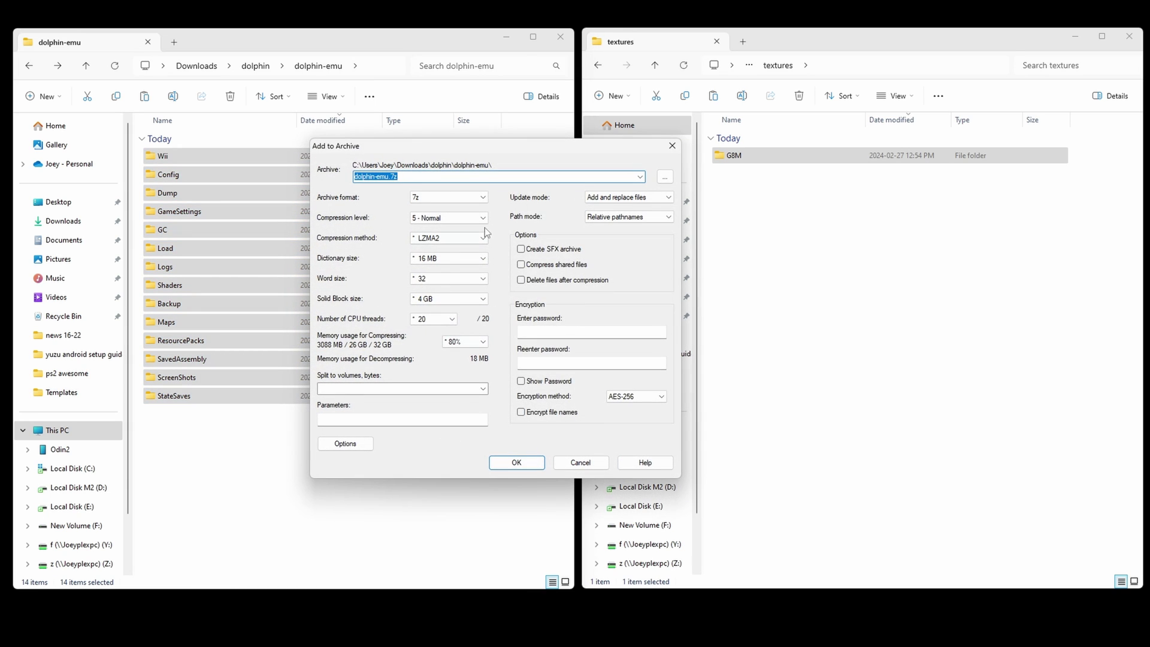
click(443, 197)
click(443, 232)
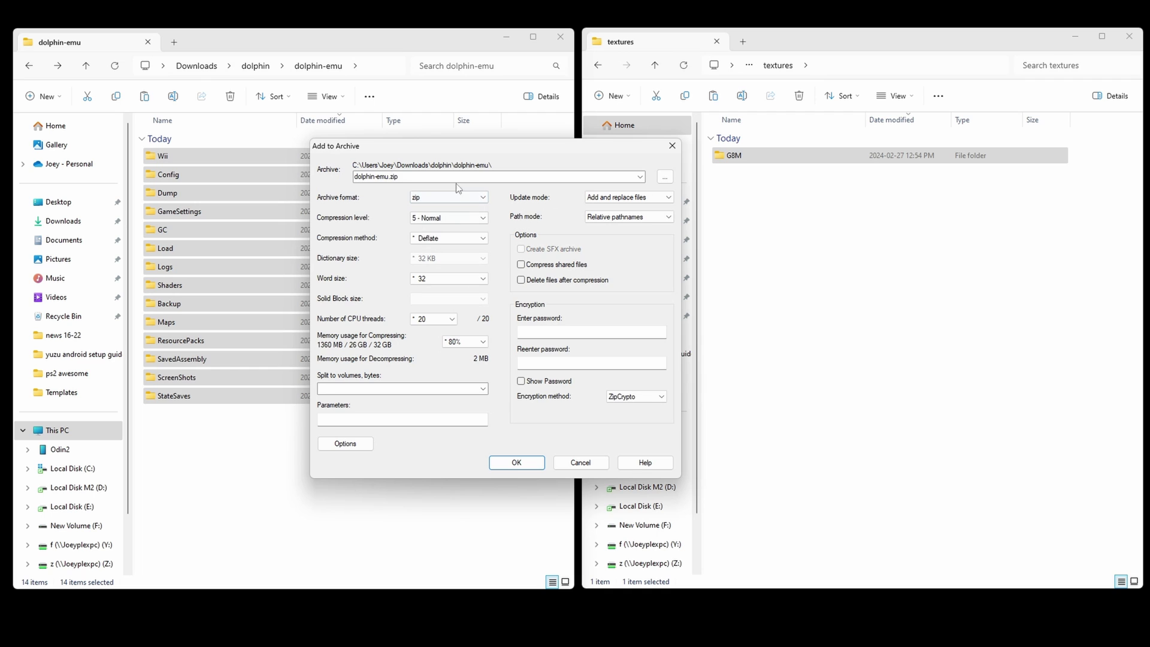
drag(462, 152, 423, 151)
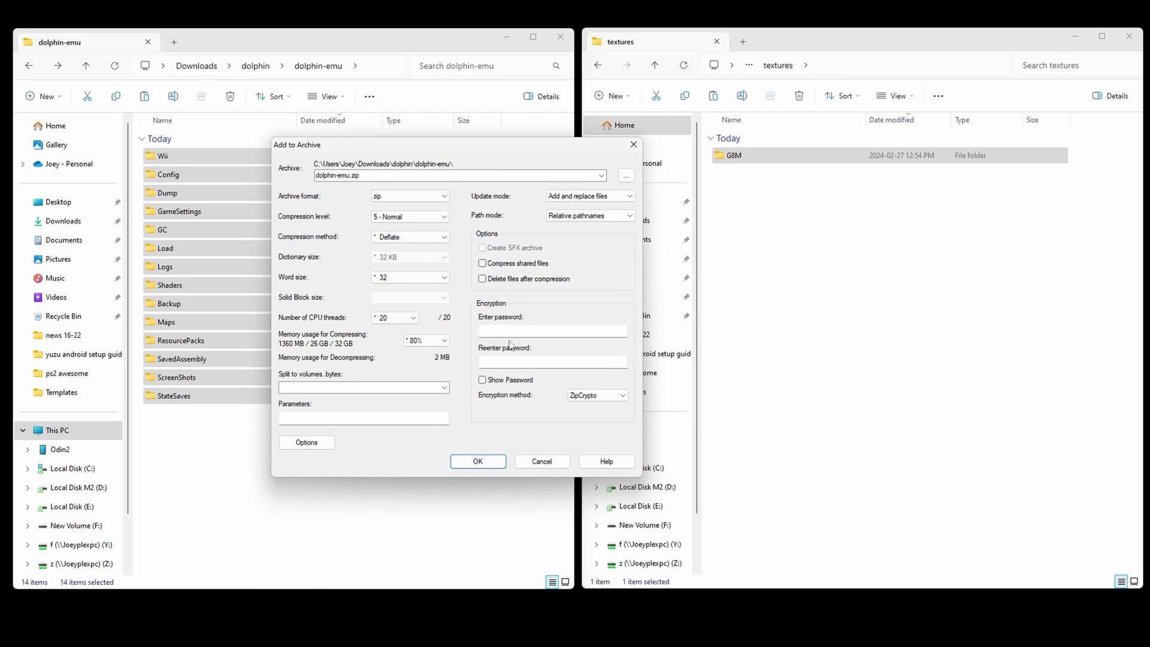
click(479, 463)
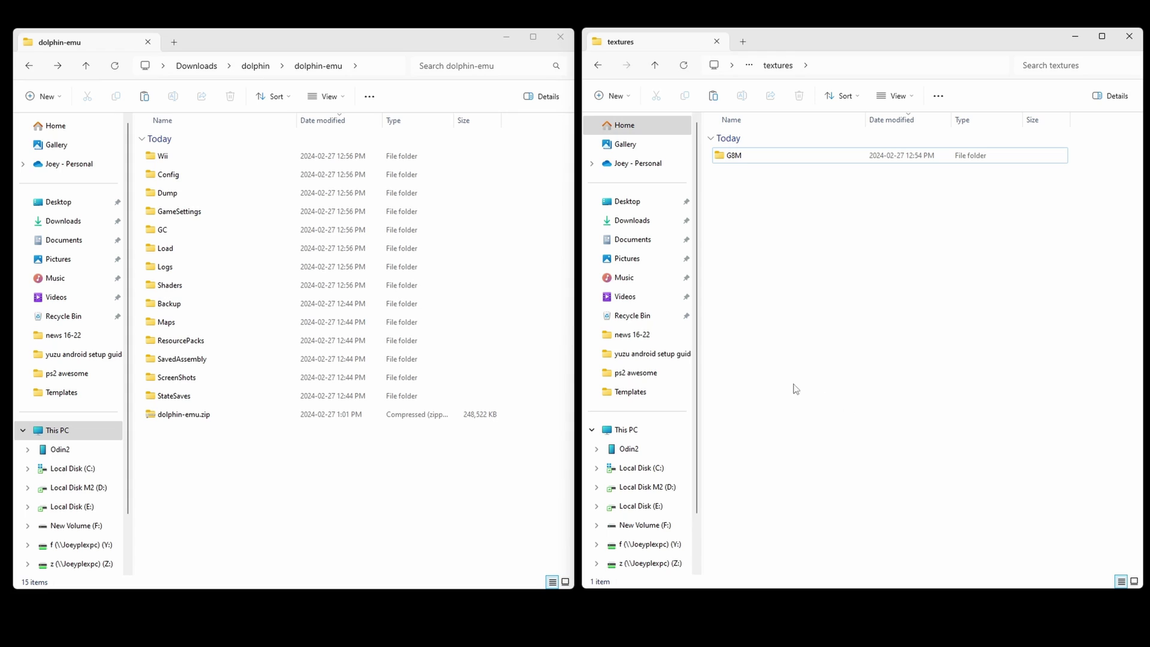
- Copy the new dolphin-emu.zip into the Download folder of the Odin2's internal shared storage, replacing the existing file
click(629, 448)
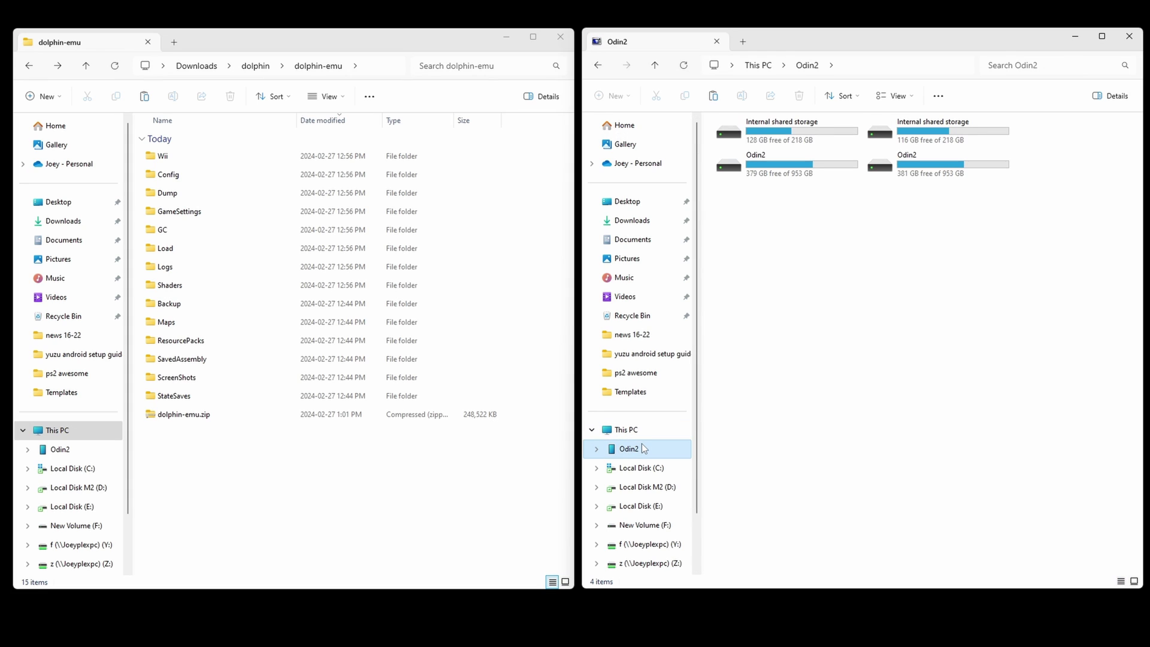
double_click(786, 130)
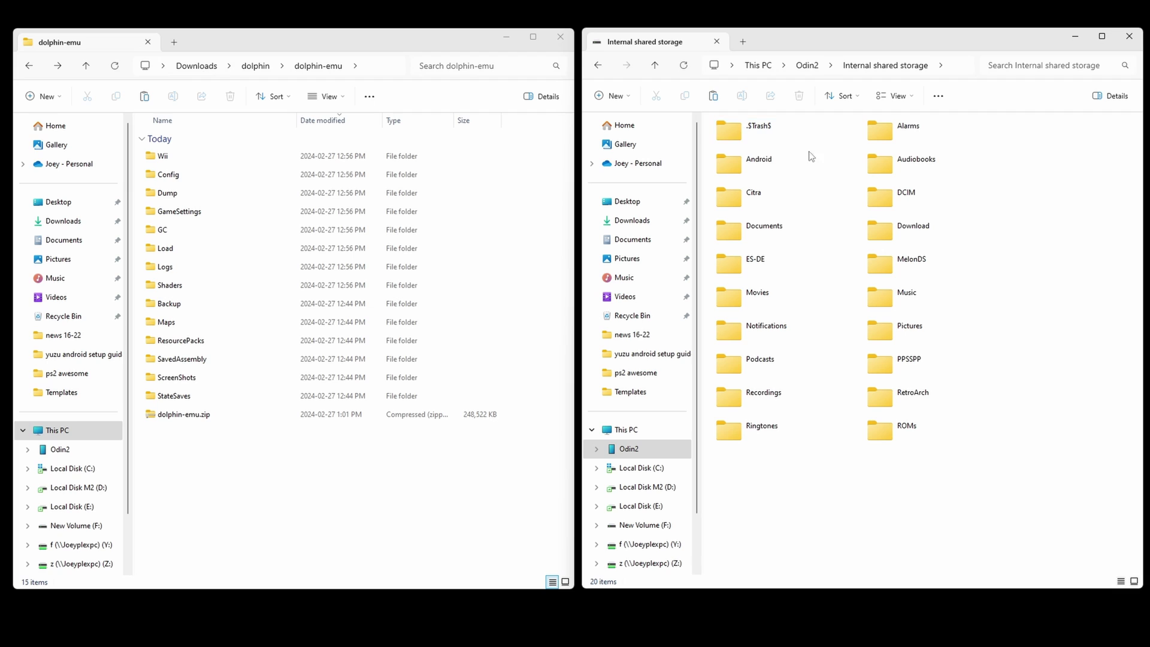
double_click(907, 231)
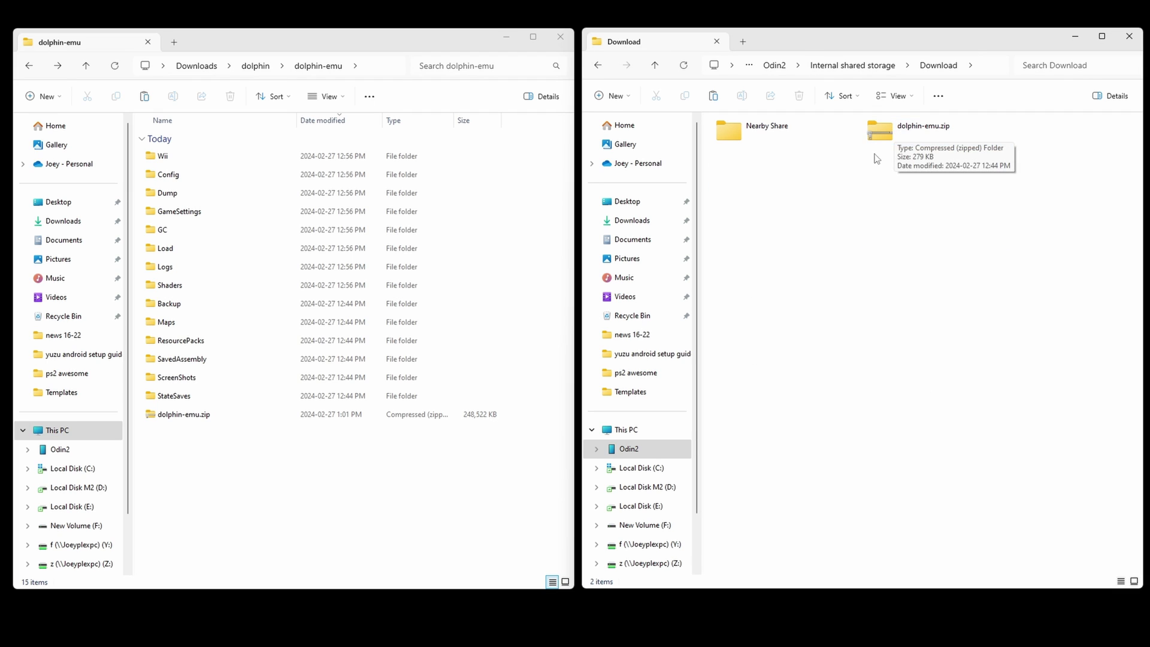
click(202, 417)
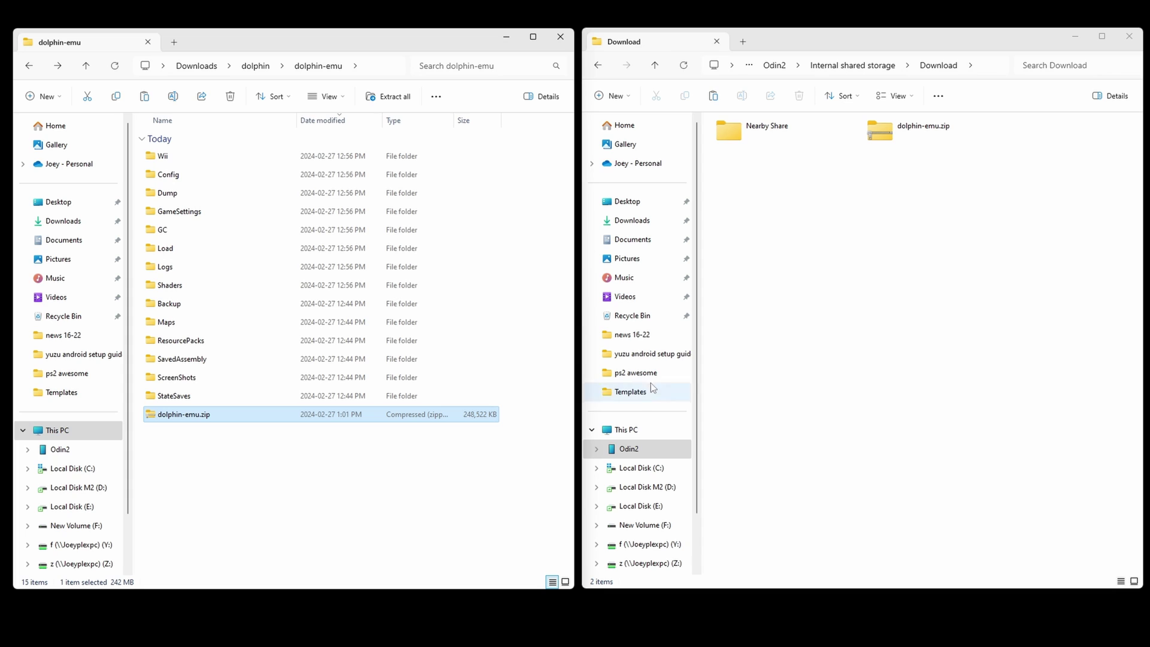
right_click(207, 419)
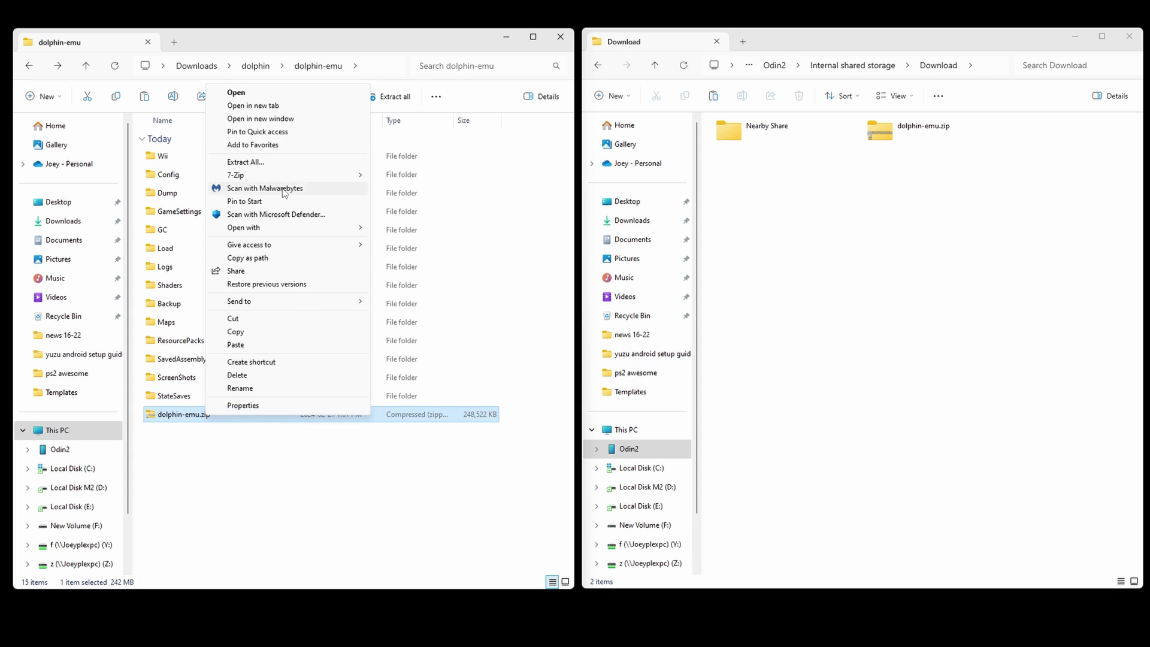
click(245, 331)
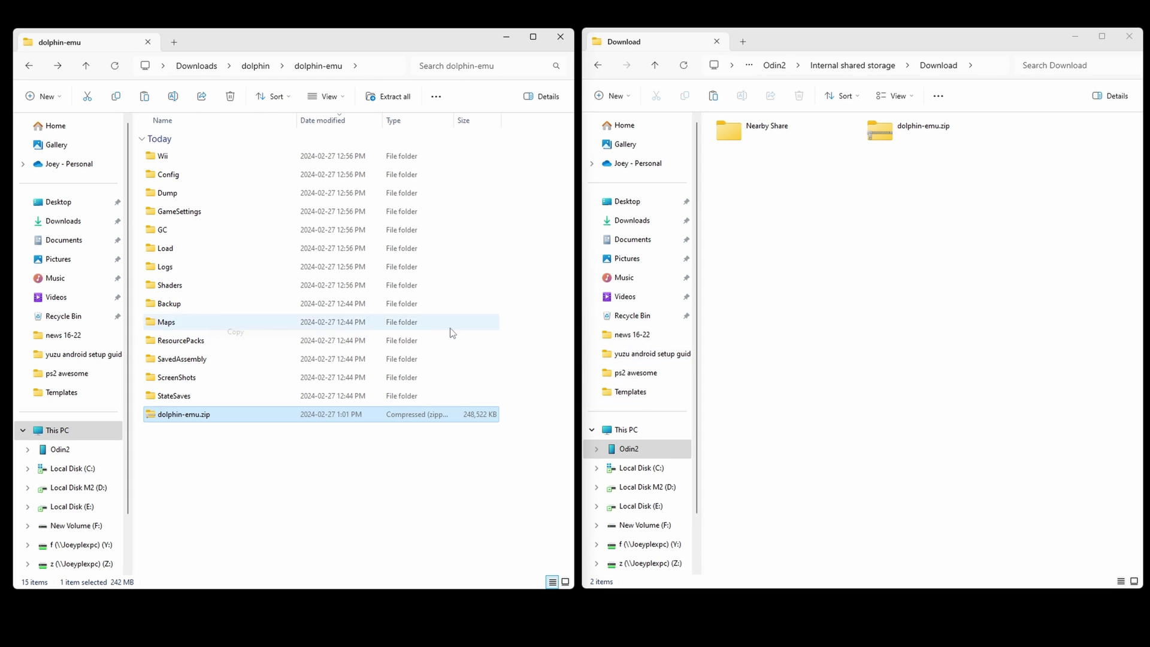
right_click(829, 256)
click(855, 322)
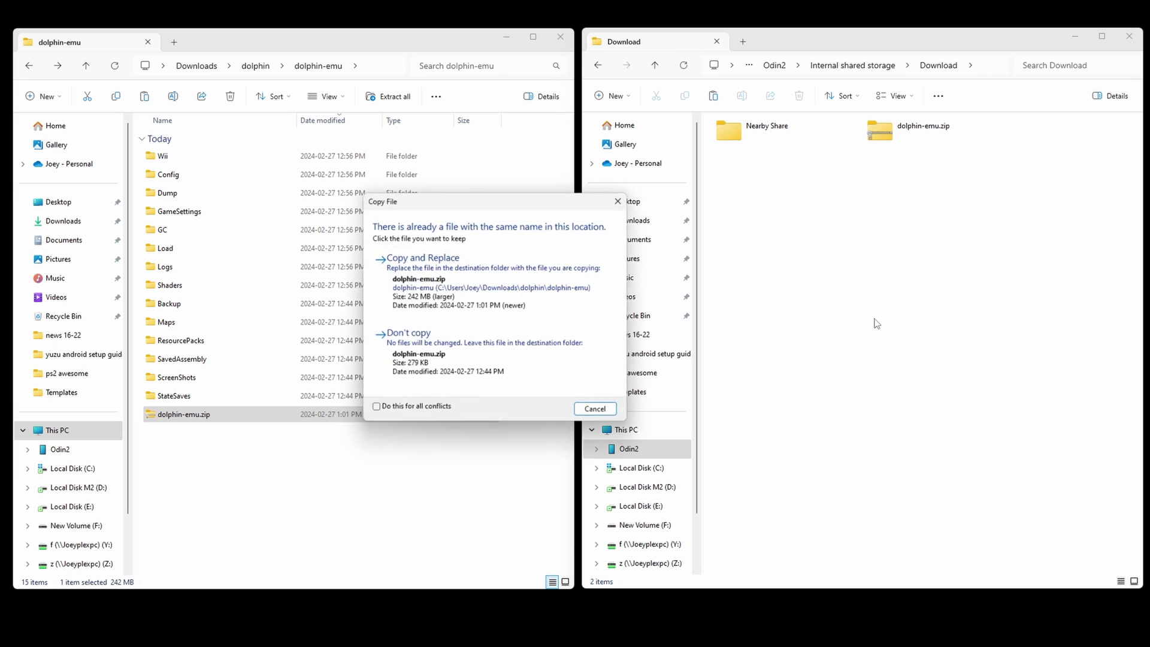
click(450, 271)
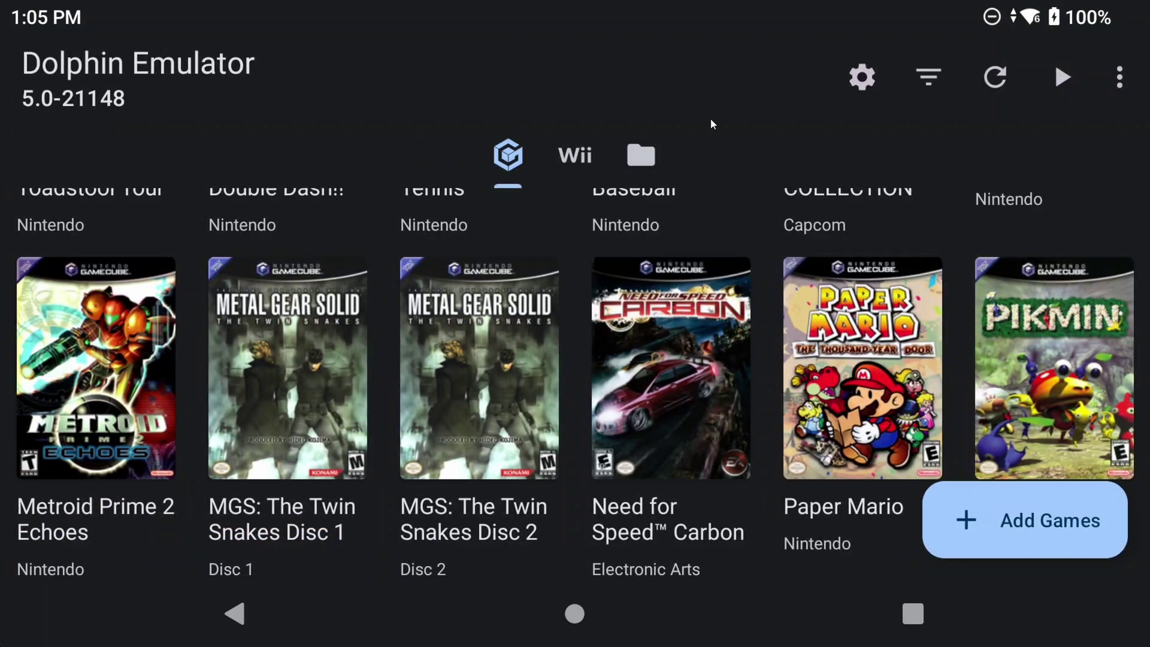
- In Dolphin Emulator's configuration, import dolphin-emu.zip from Download as user data, replacing all existing user data
click(861, 84)
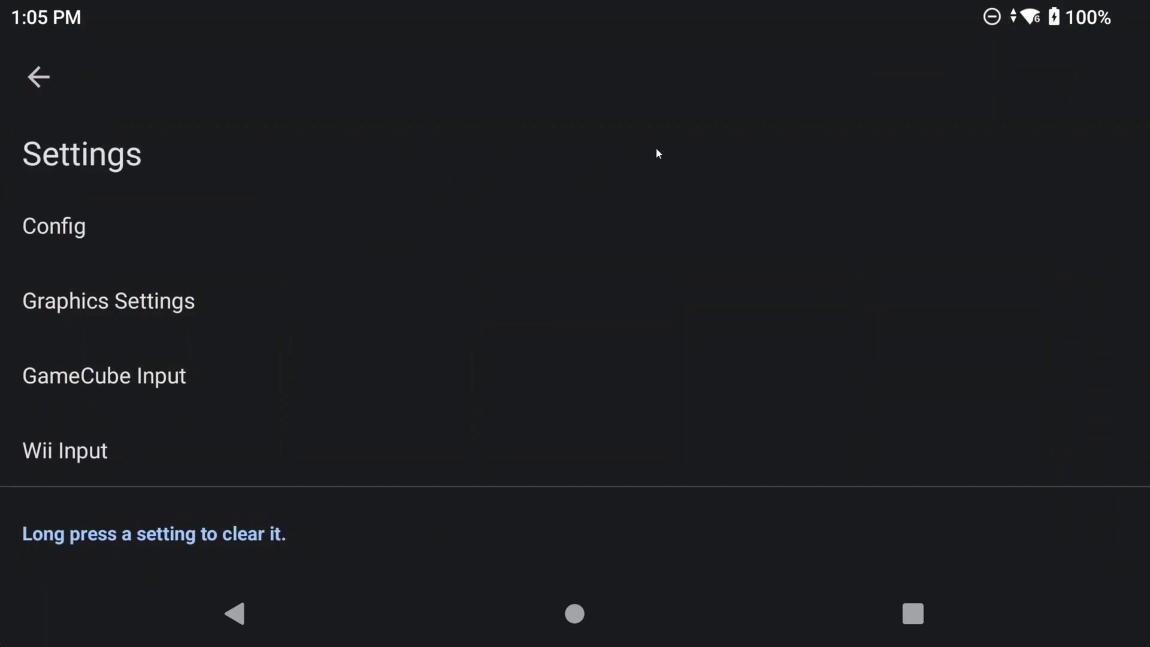
click(78, 233)
scroll(128, 379, down, 5)
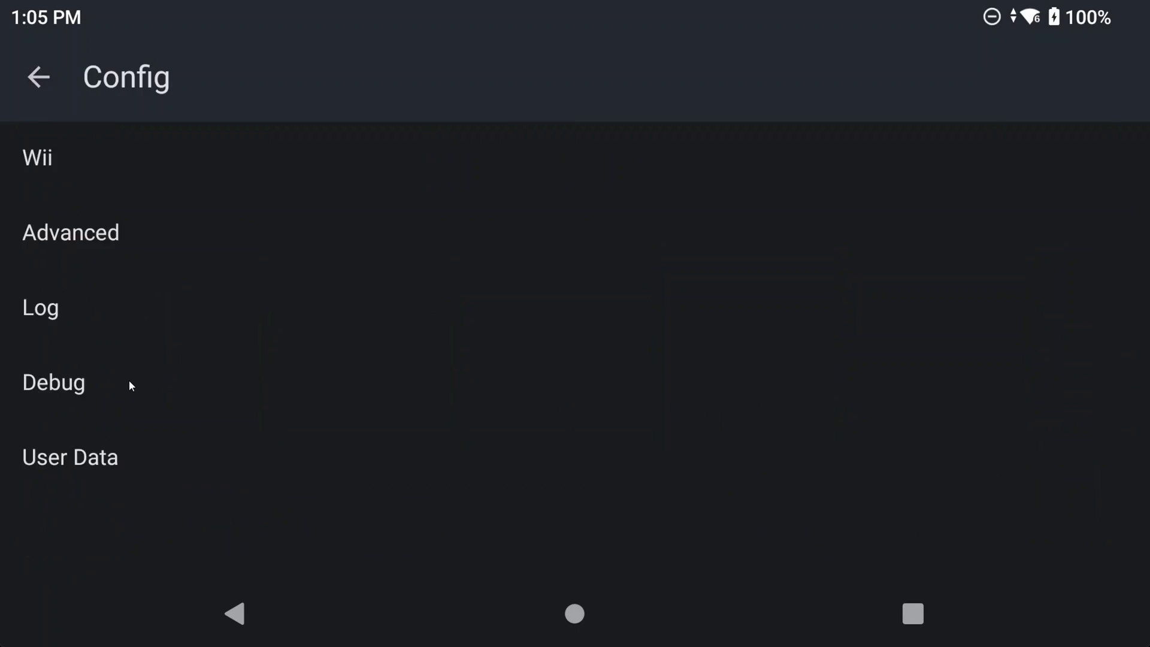
click(95, 462)
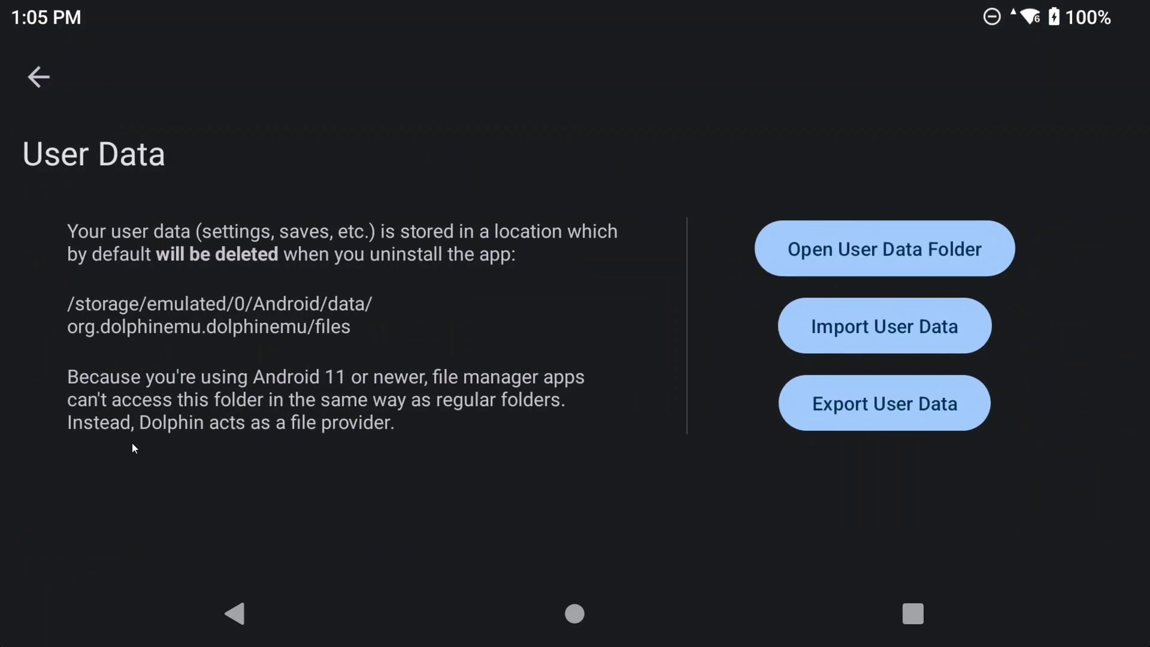
click(869, 324)
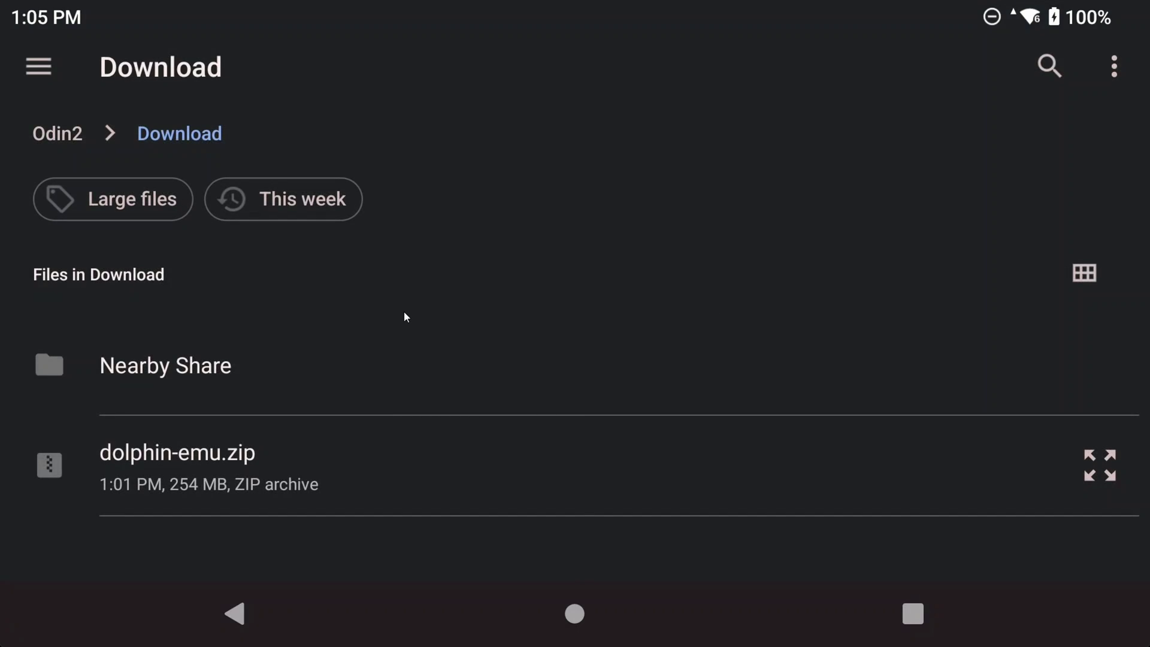
click(254, 483)
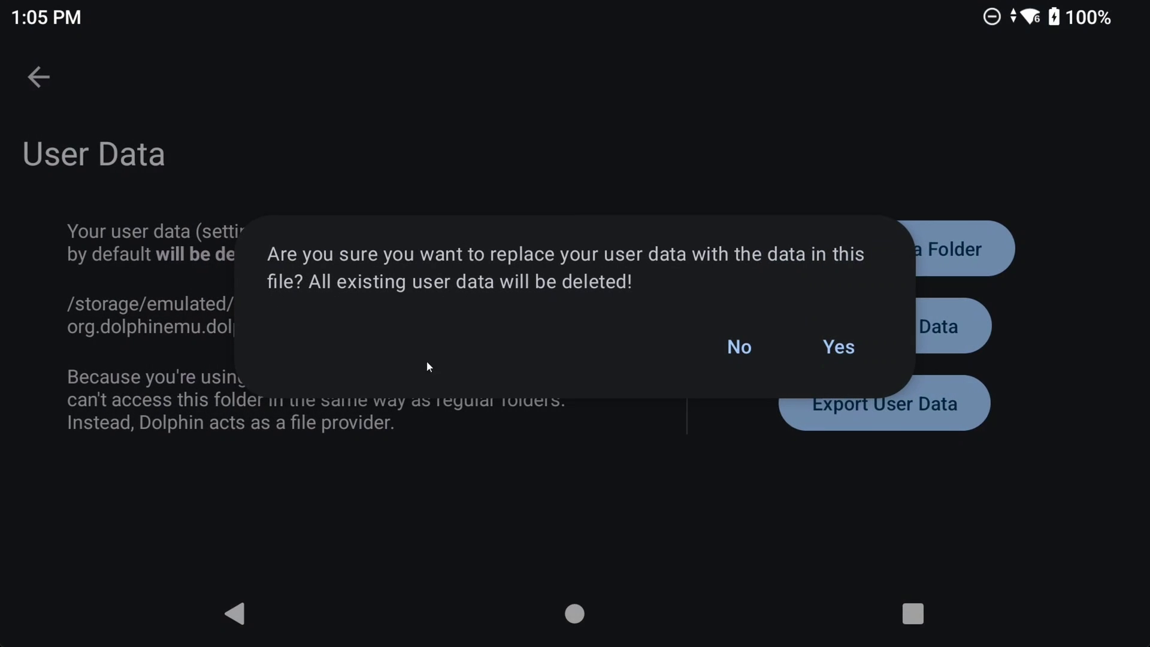
click(840, 350)
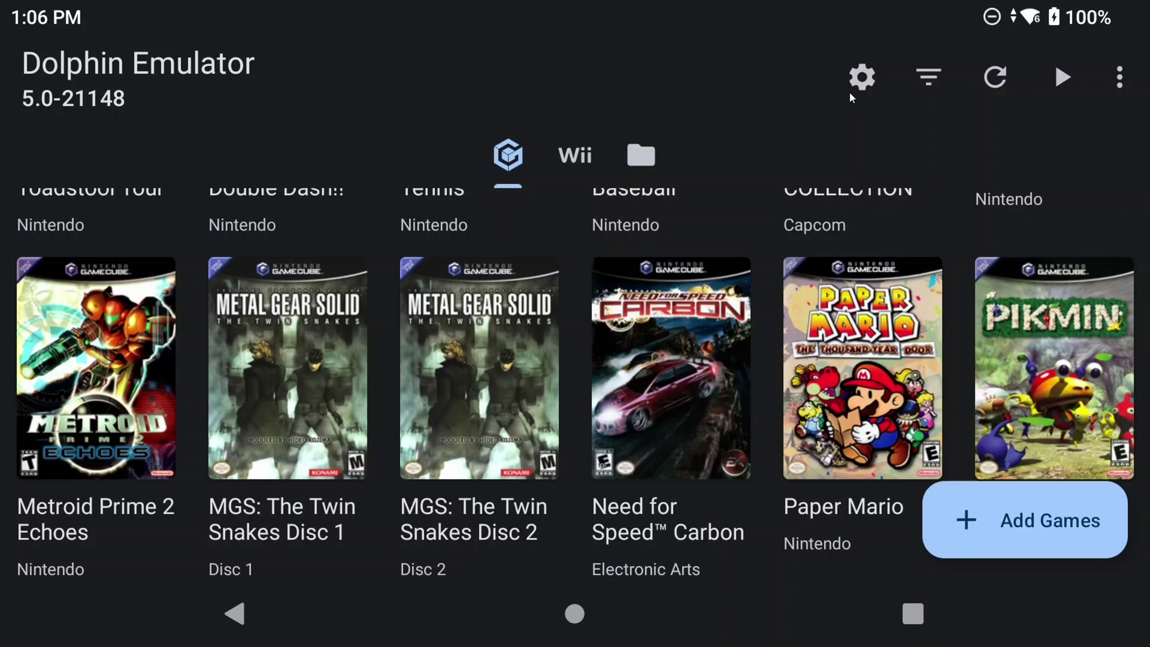
- Check the Graphics Mods, Load Custom Textures and Prefetch Custom Textures options in the advanced graphics settings
click(861, 78)
click(193, 300)
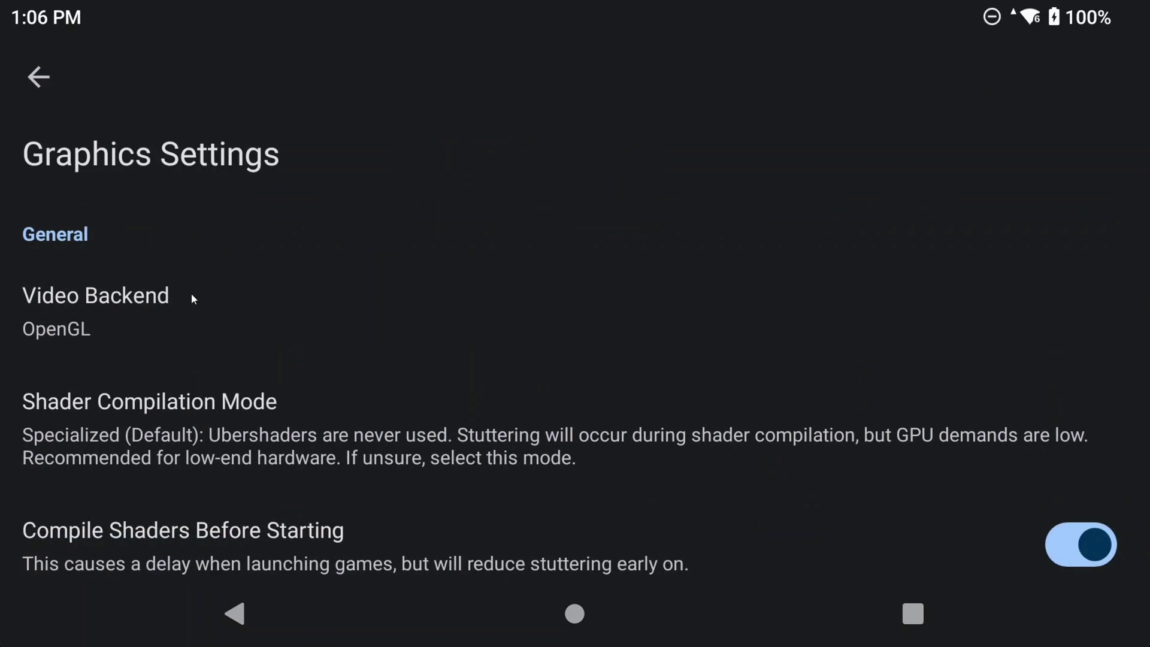
scroll(201, 296, down, 10)
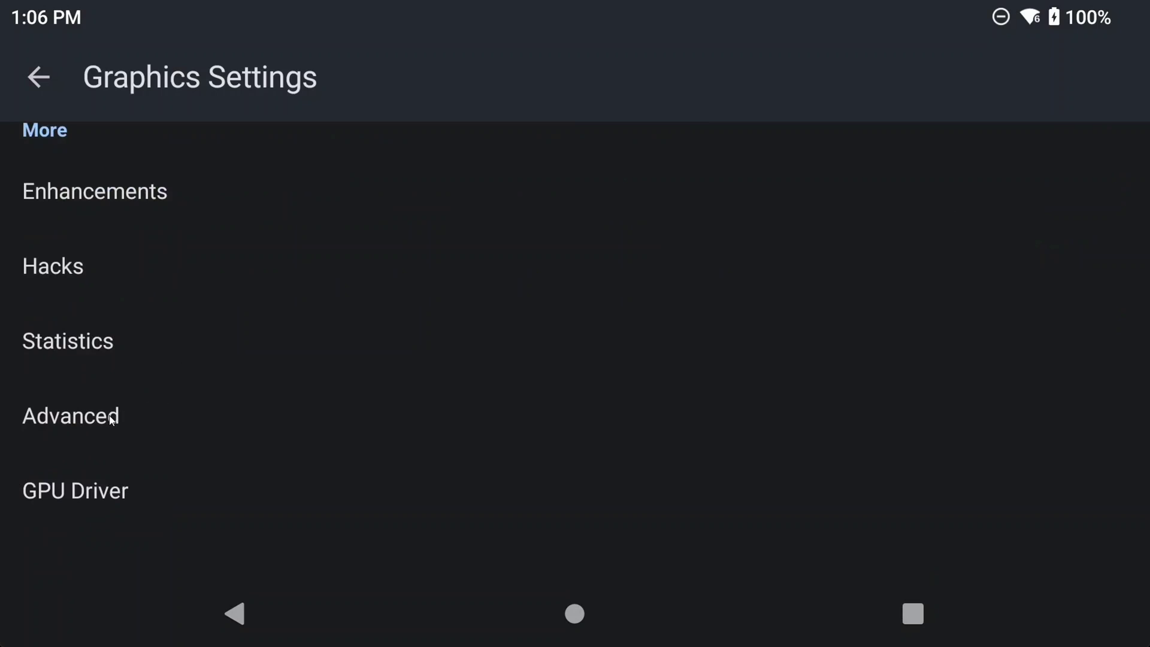
click(113, 419)
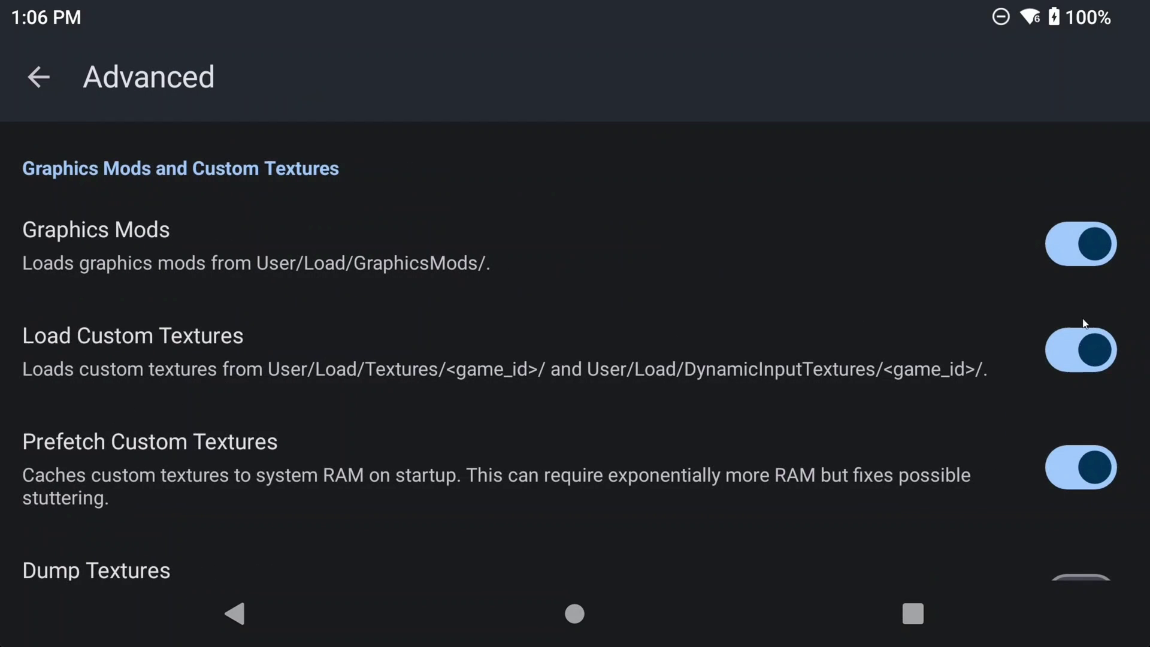
scroll(1073, 325, down, 5)
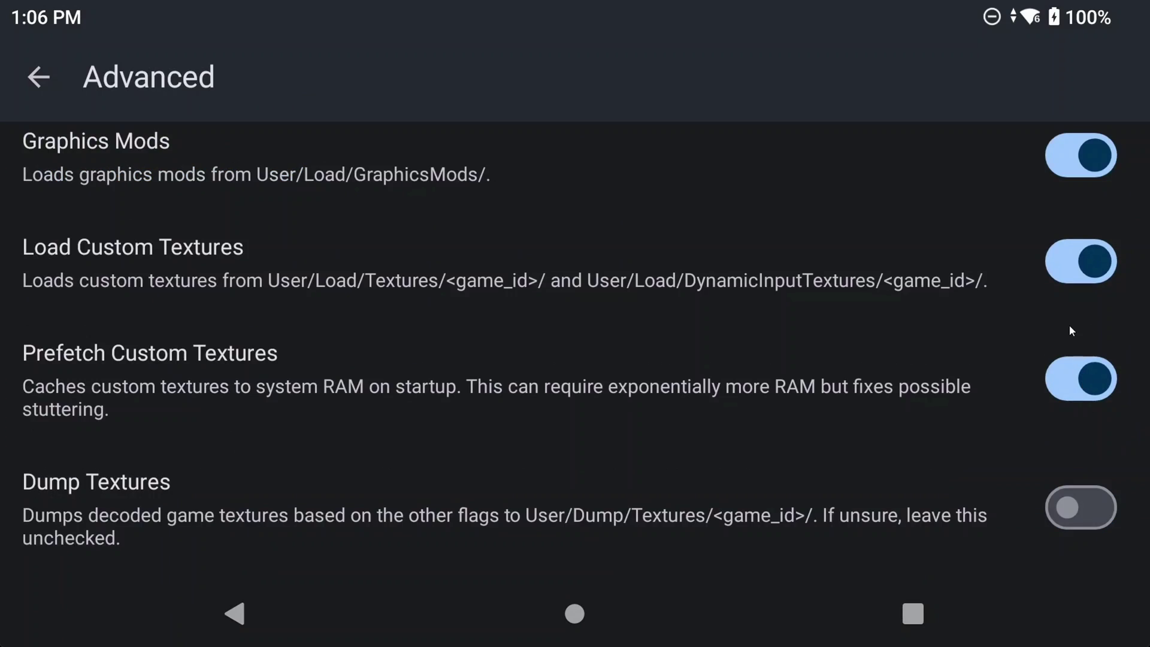
scroll(1072, 329, up, 6)
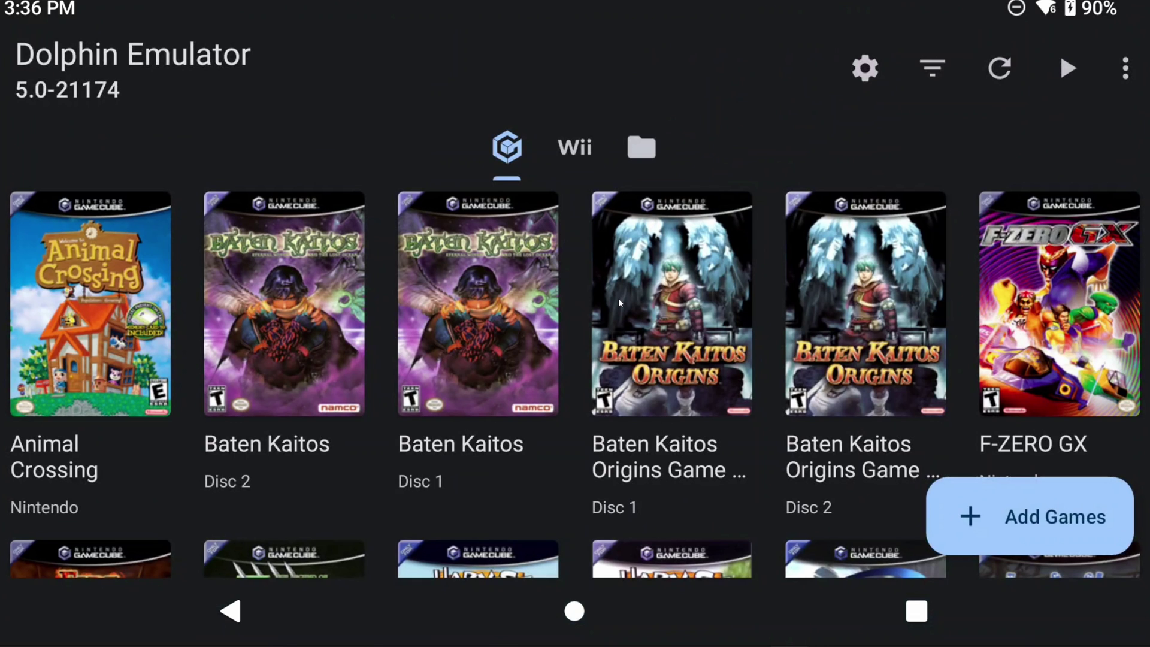
- Set the video backend to Vulkan in the game-specific graphics settings for Paper Mario
scroll(618, 298, down, 10)
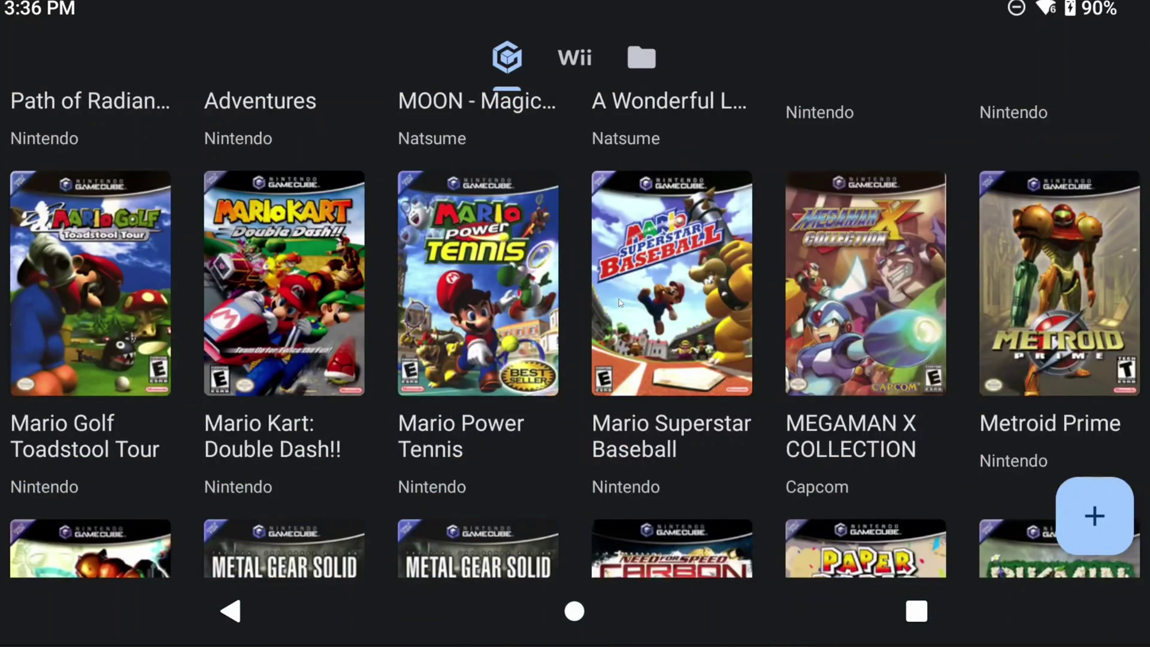
scroll(619, 300, down, 5)
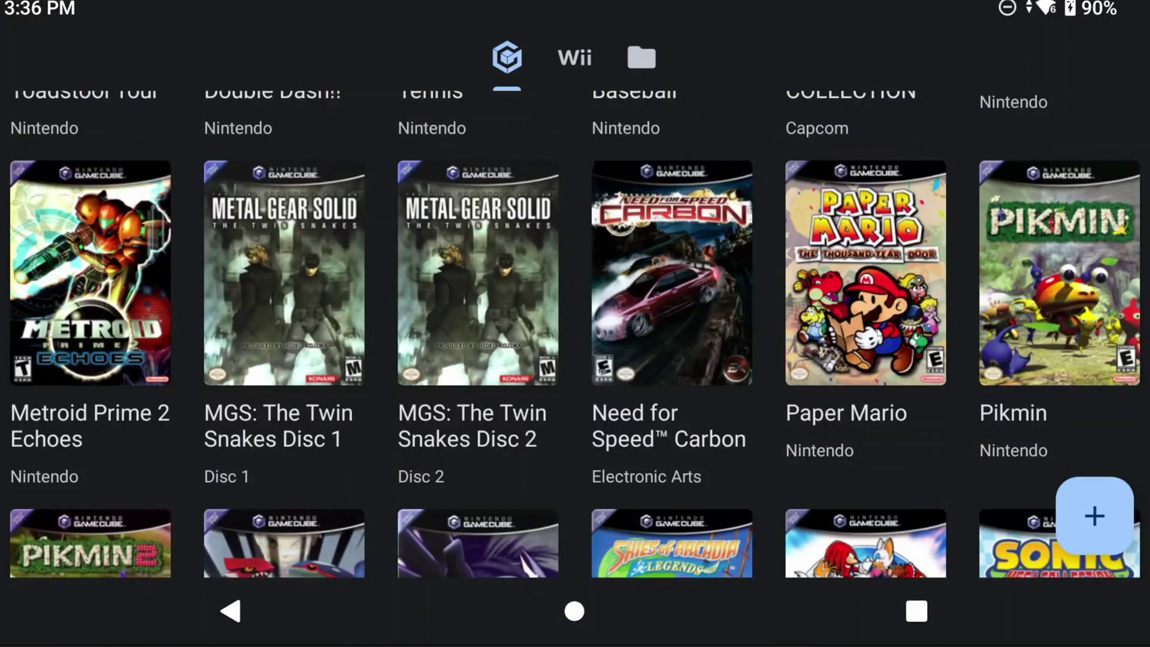
click(855, 285)
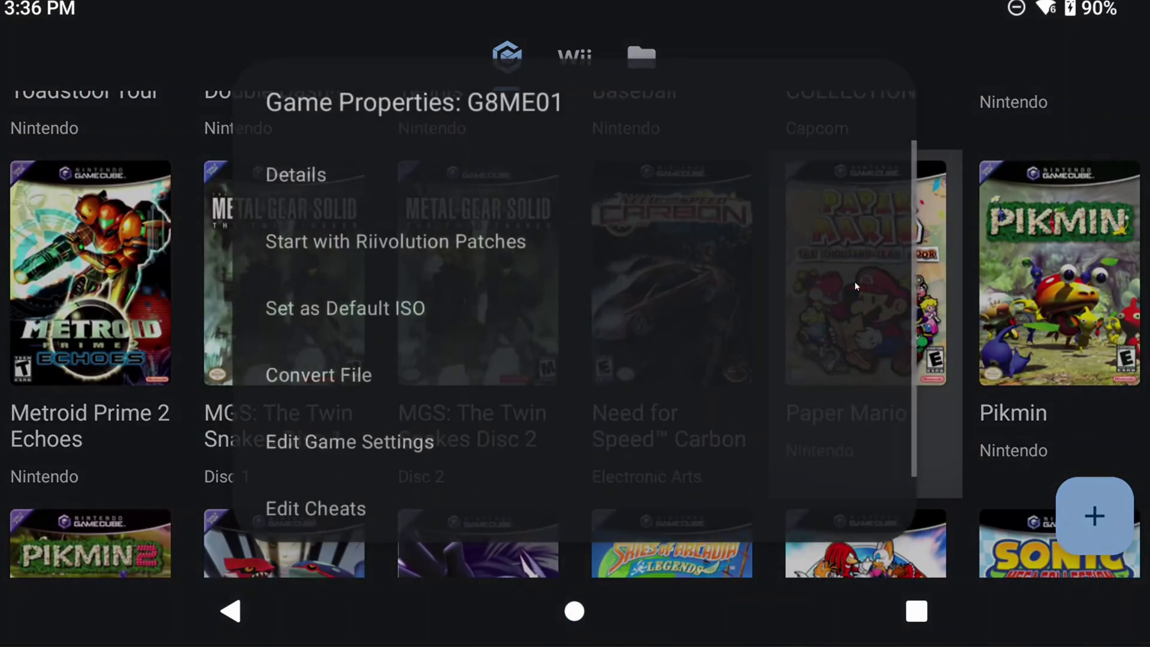
click(372, 444)
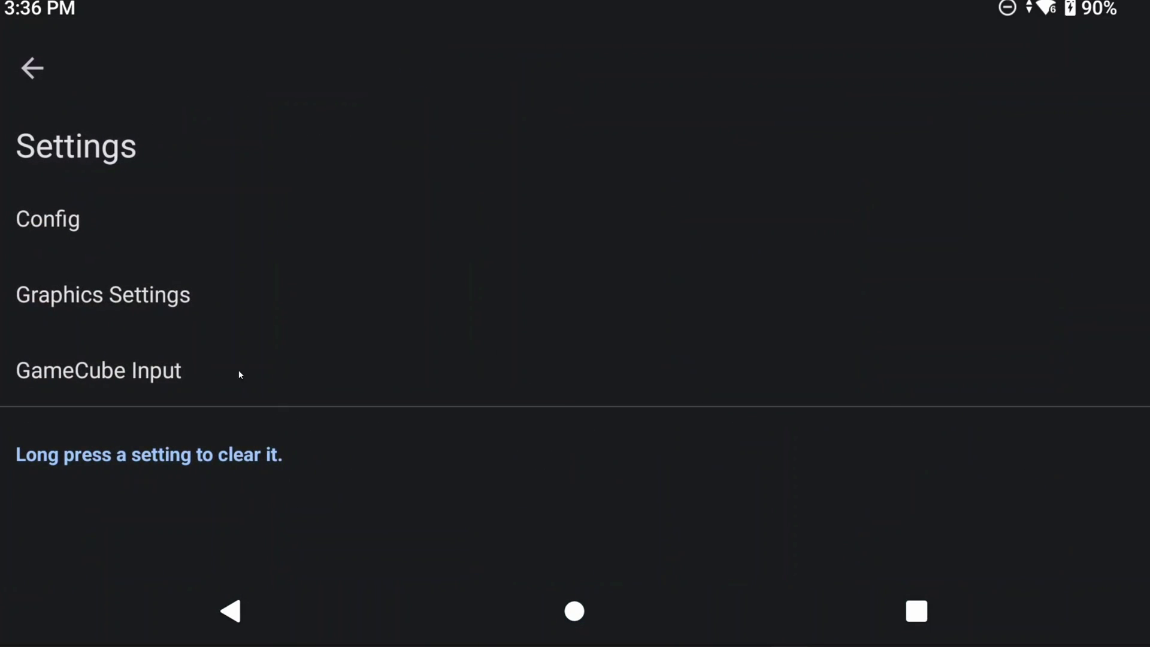
click(172, 300)
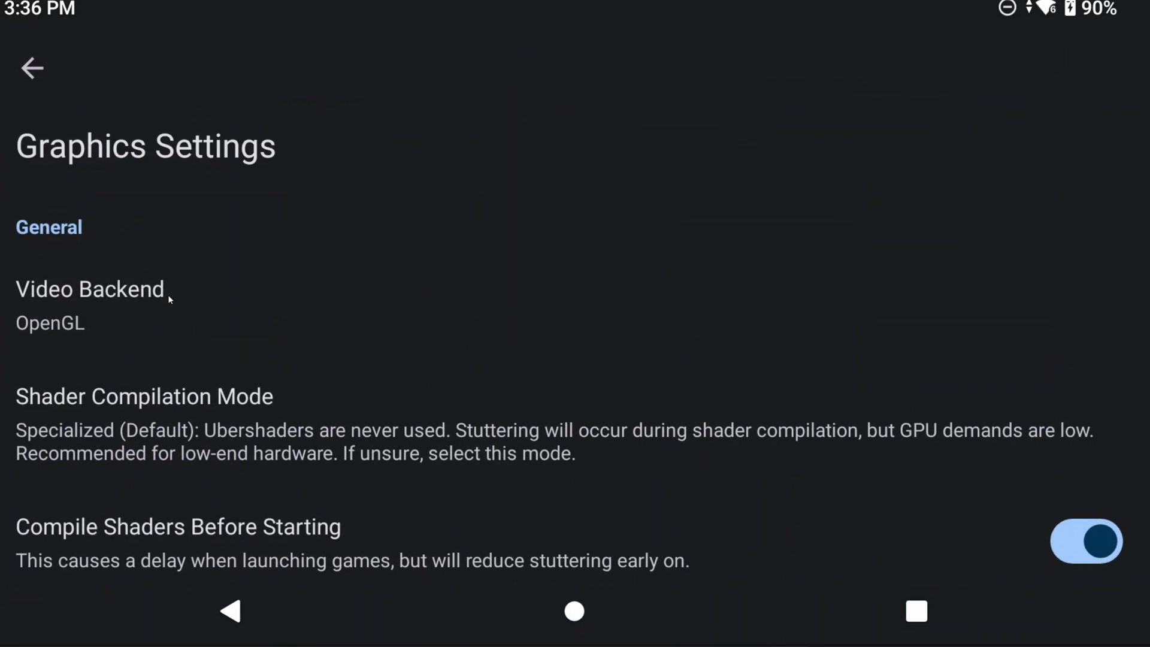
click(198, 302)
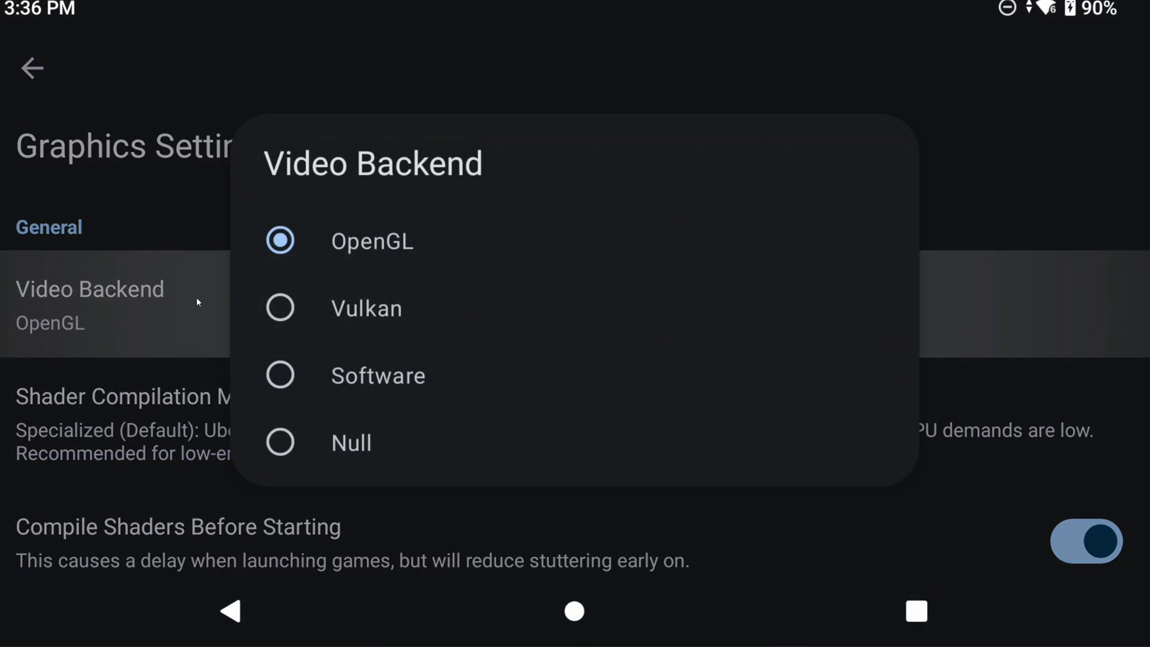
click(356, 310)
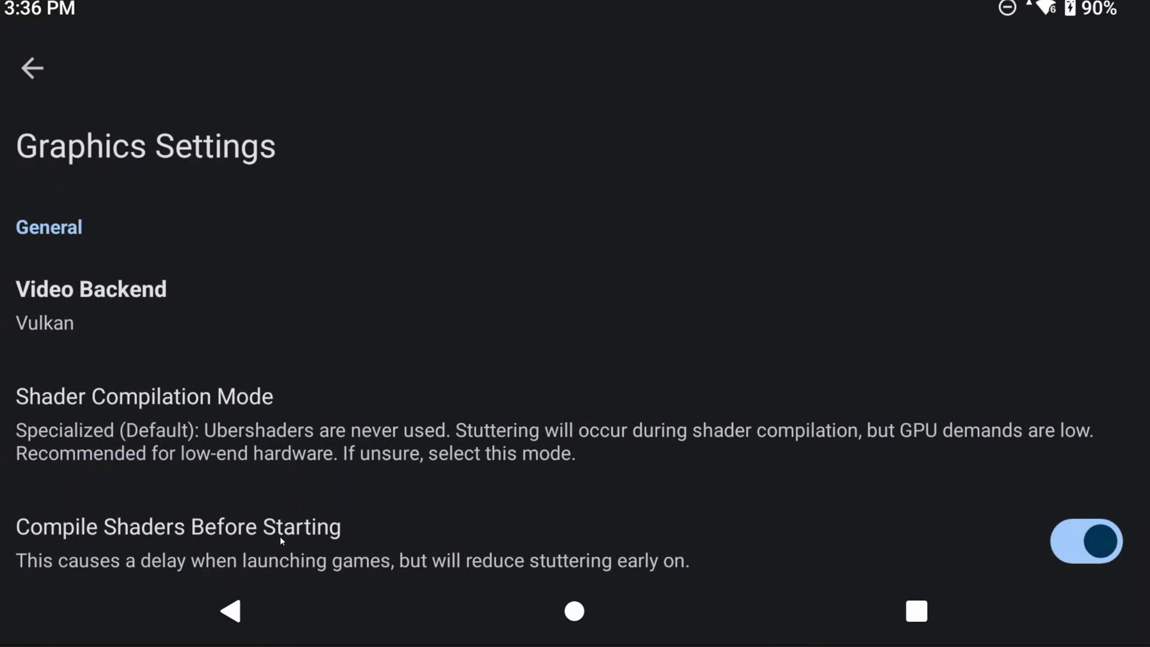
click(237, 617)
click(238, 616)
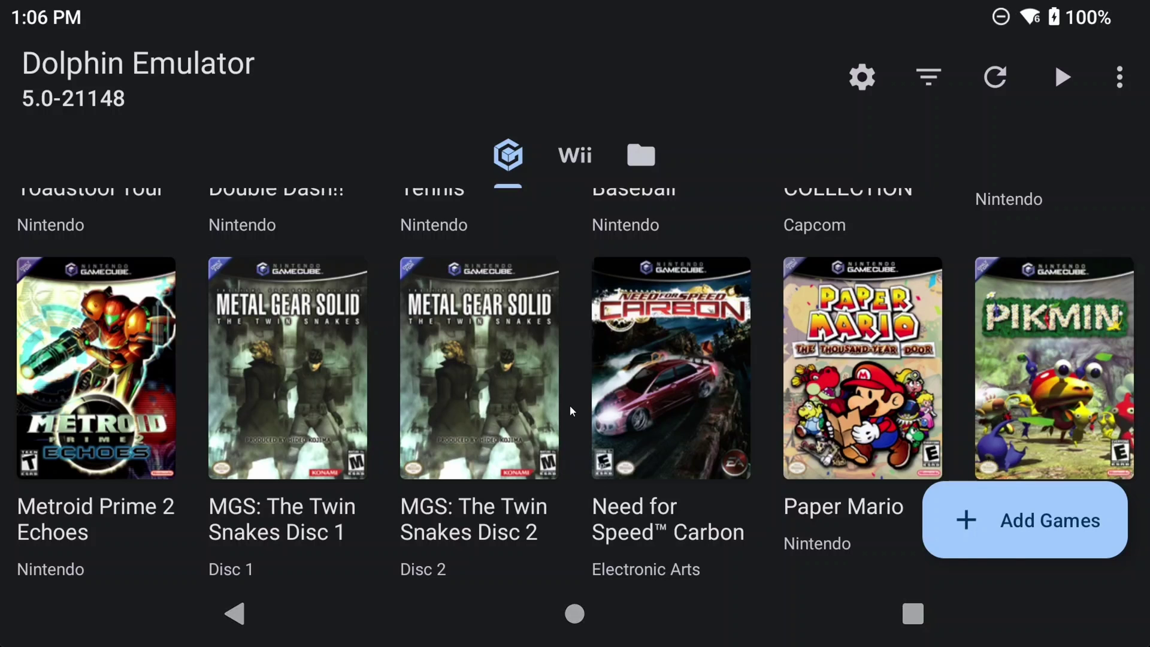
- Launch Paper Mario from the GameCube game library
scroll(860, 311, down, 1)
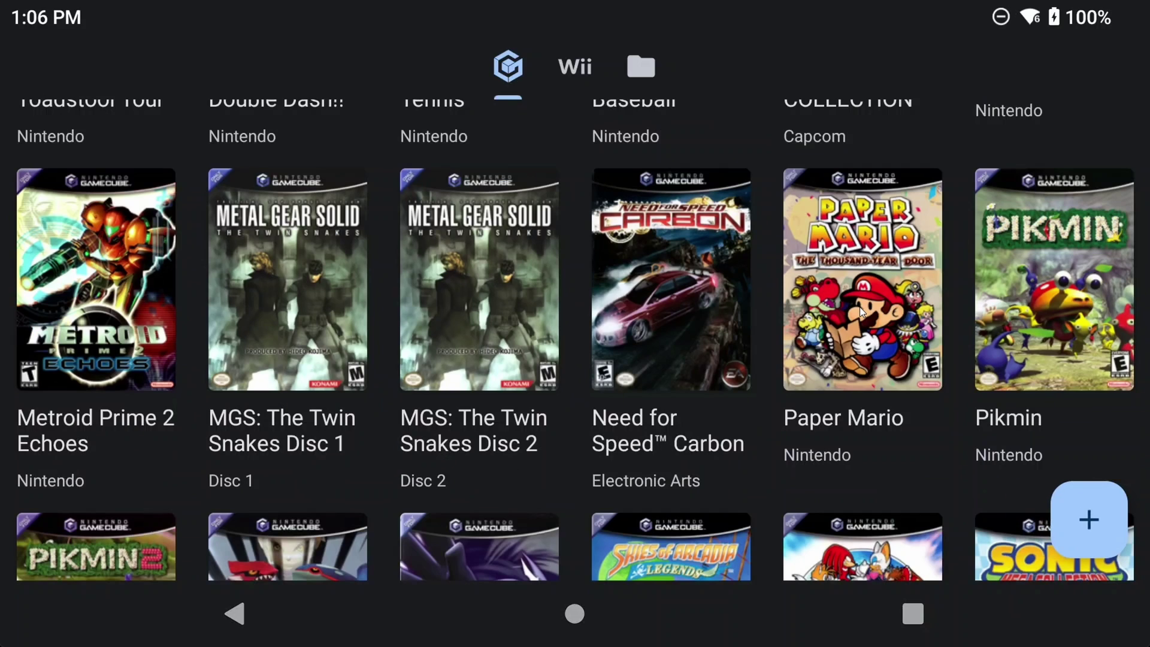
click(860, 311)
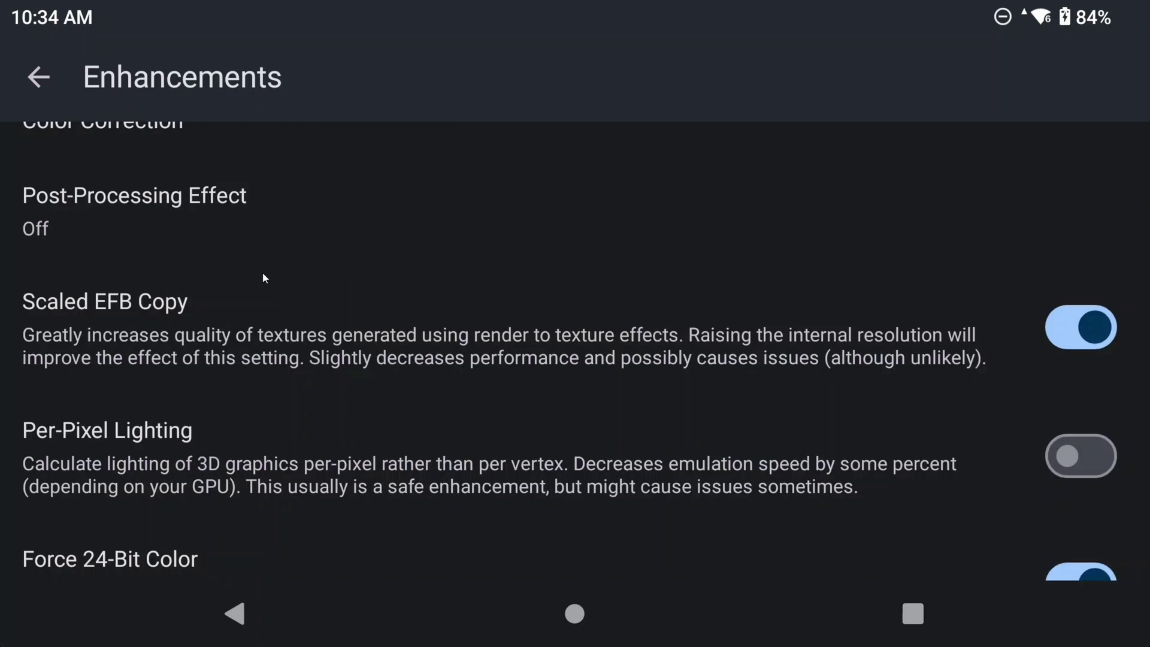
- Examine the Widescreen Hack option and its description in the graphics Enhancements settings
scroll(265, 271, down, 10)
scroll(267, 276, down, 3)
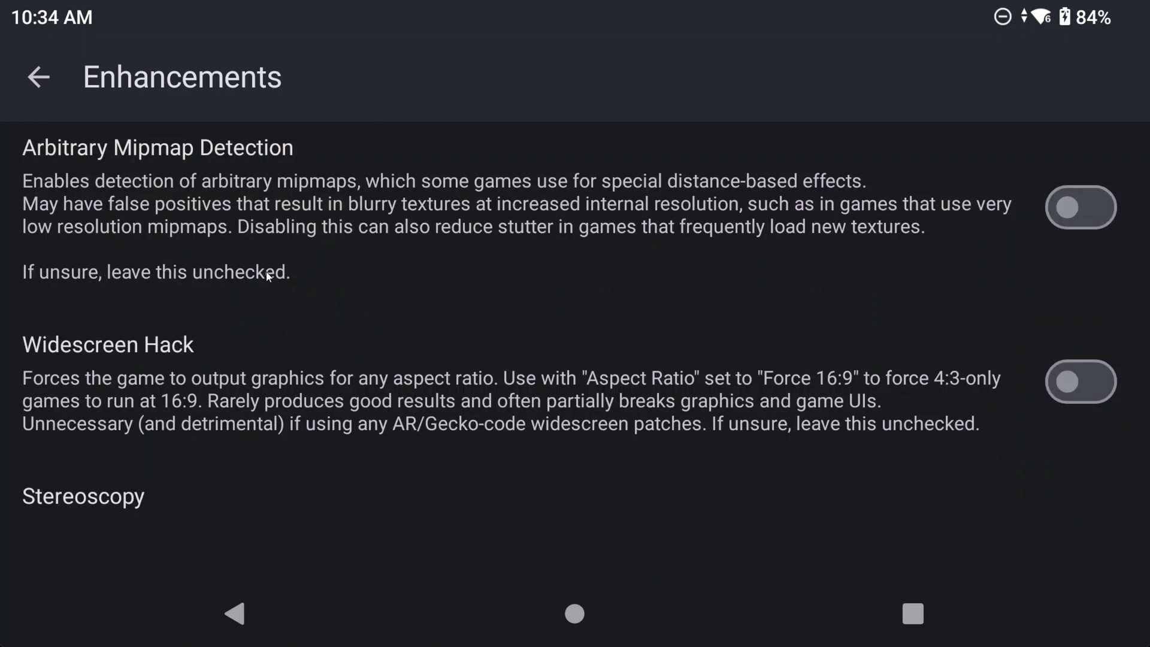
scroll(324, 282, down, 1)
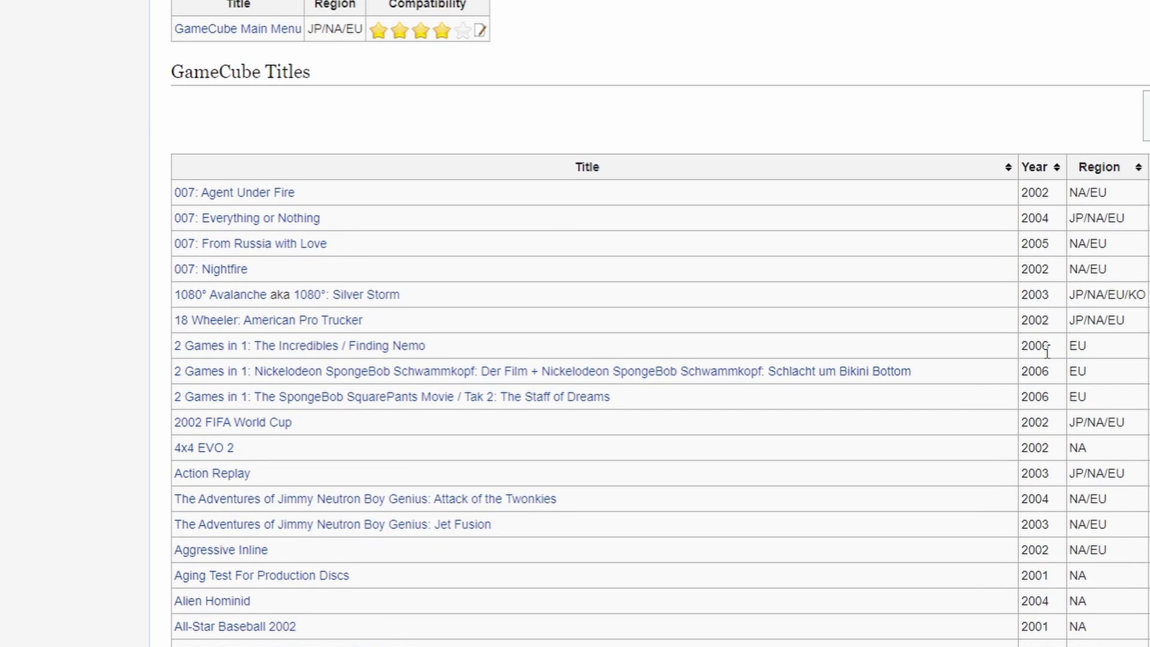
- In the Dolphin wiki's GameCube titles list, find The Legend of Zelda: Twilight Princess and open its page
scroll(1085, 354, down, 3)
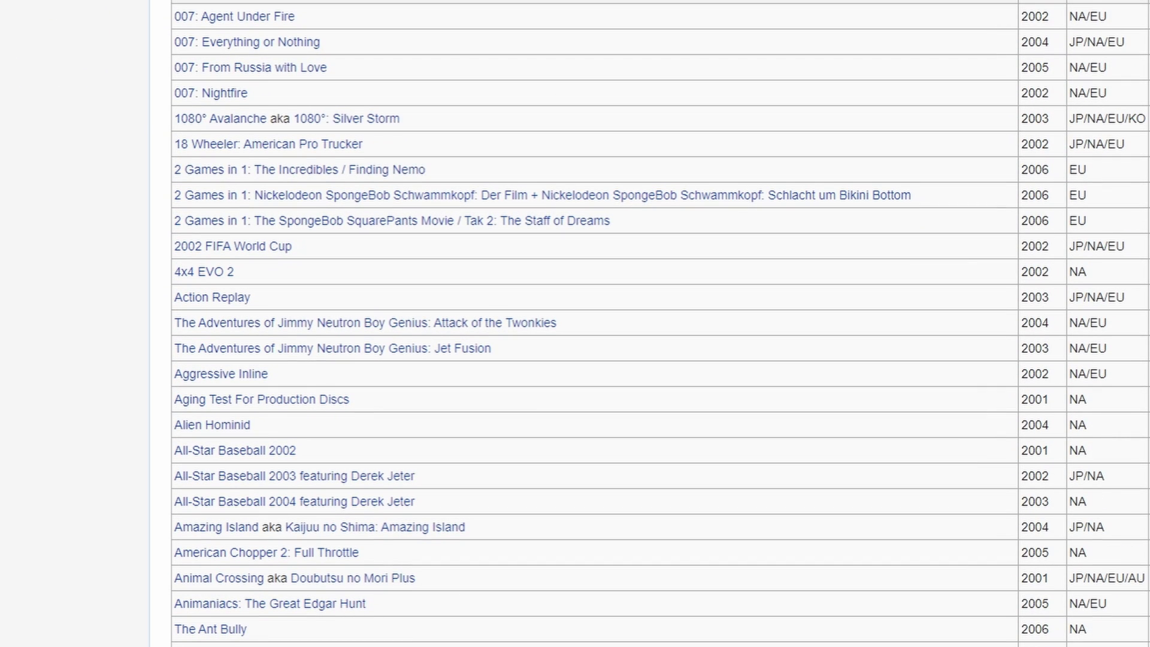
scroll(659, 323, down, 3)
scroll(658, 324, down, 20)
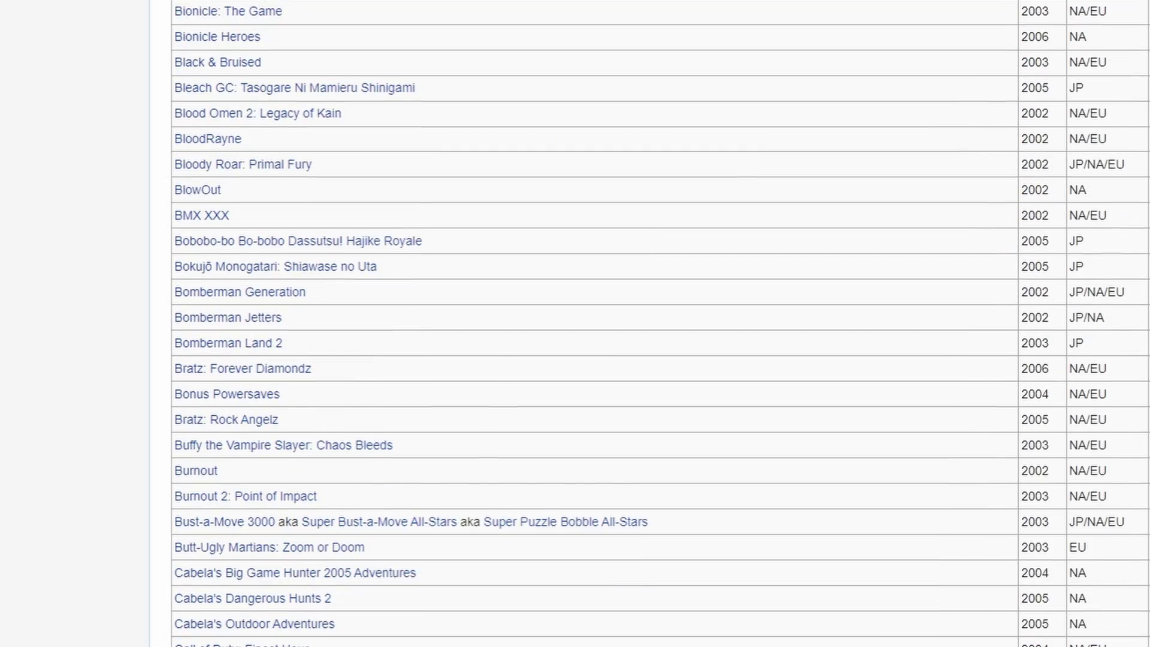
scroll(659, 324, down, 20)
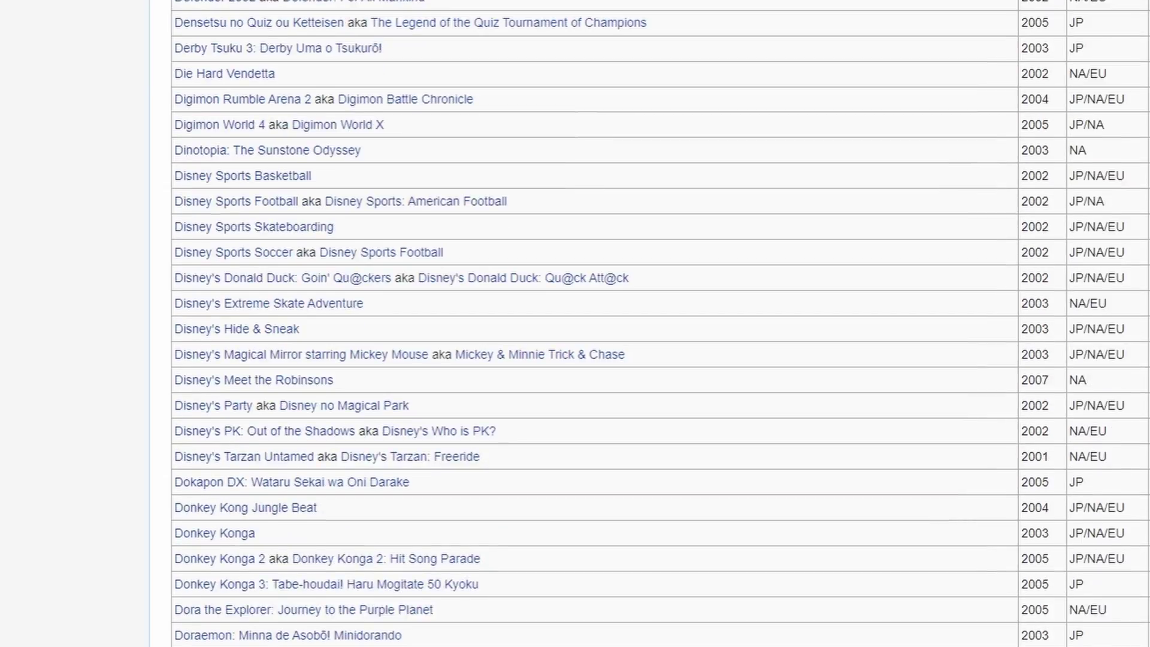
scroll(659, 323, down, 20)
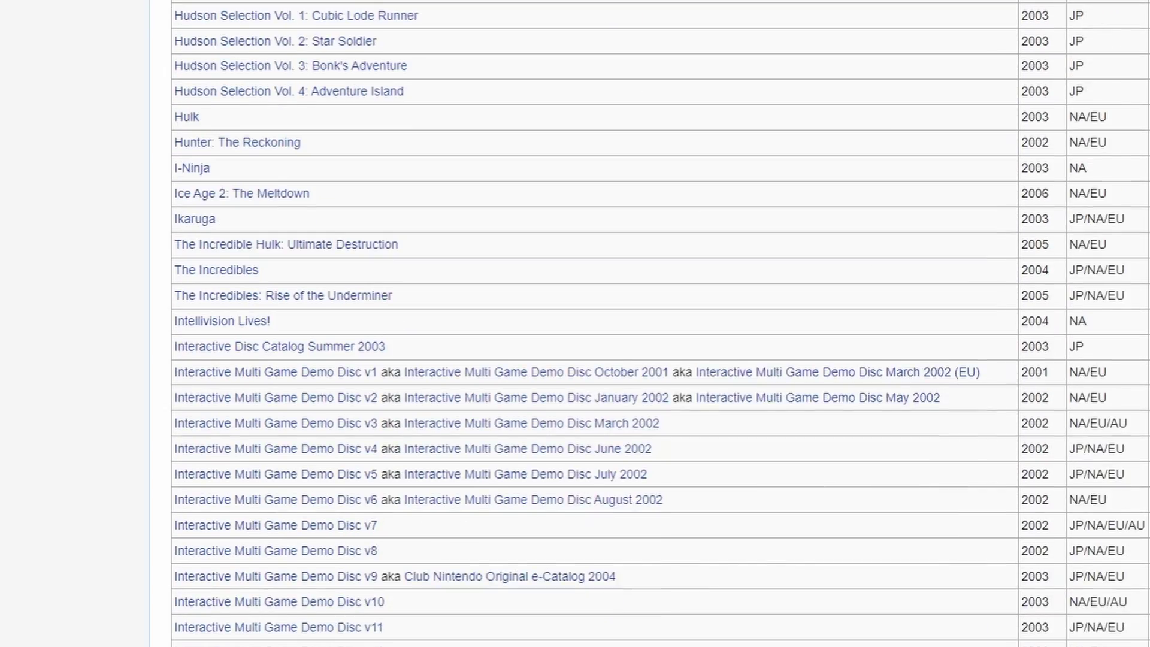
scroll(659, 324, down, 19)
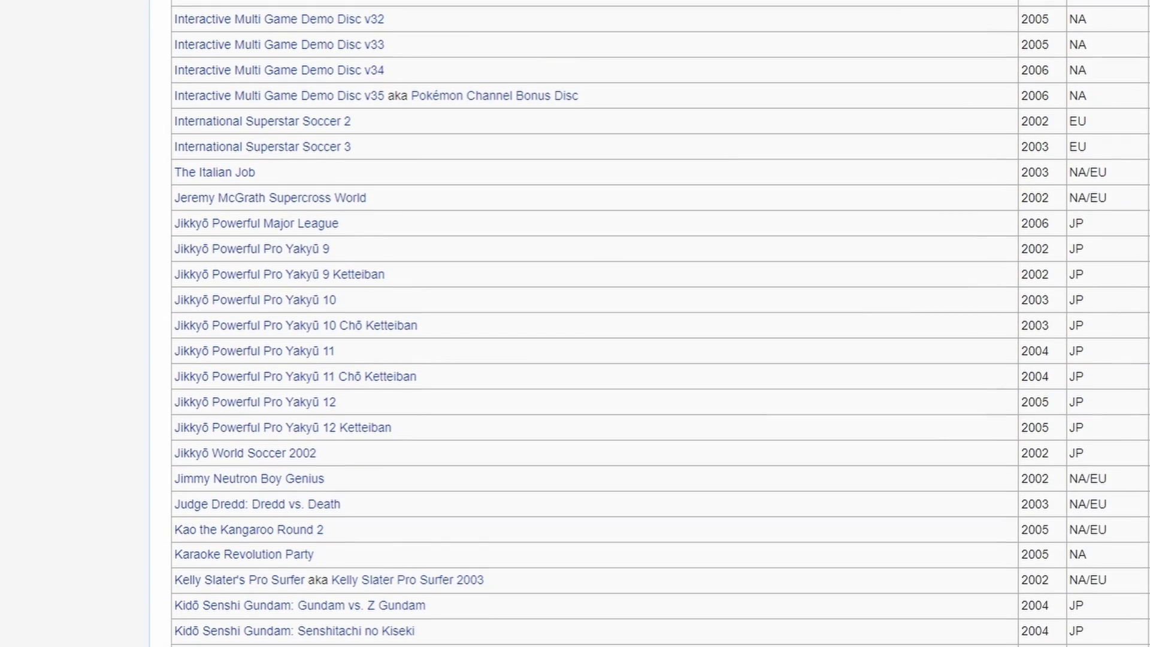
scroll(659, 324, down, 9)
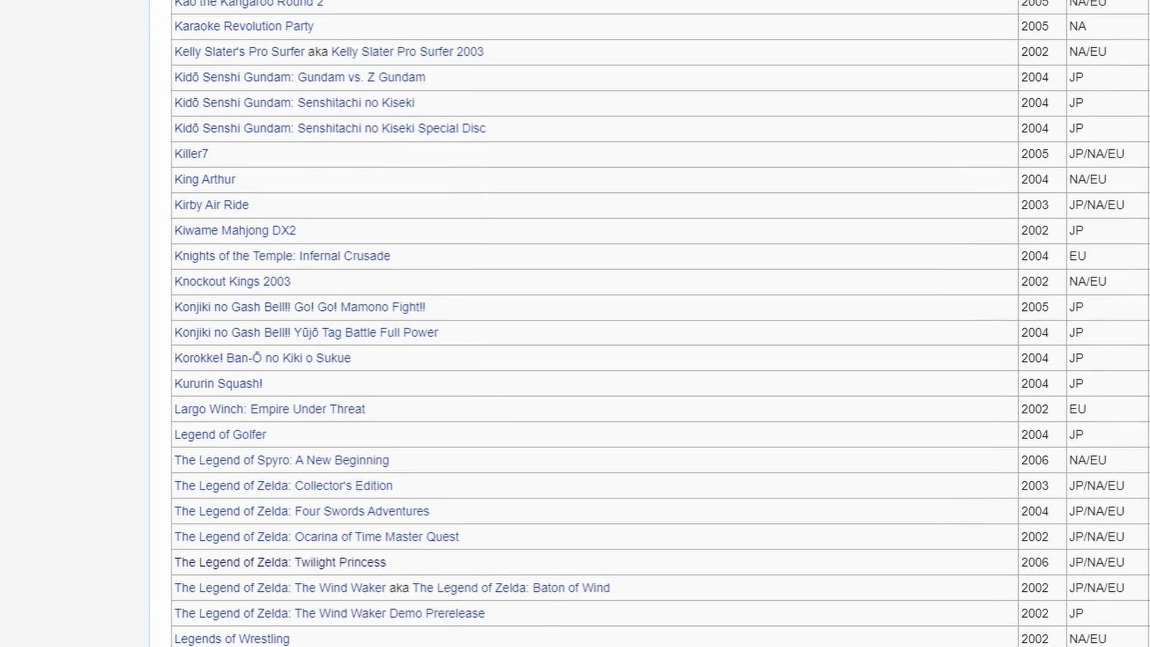
scroll(1039, 401, down, 4)
click(335, 298)
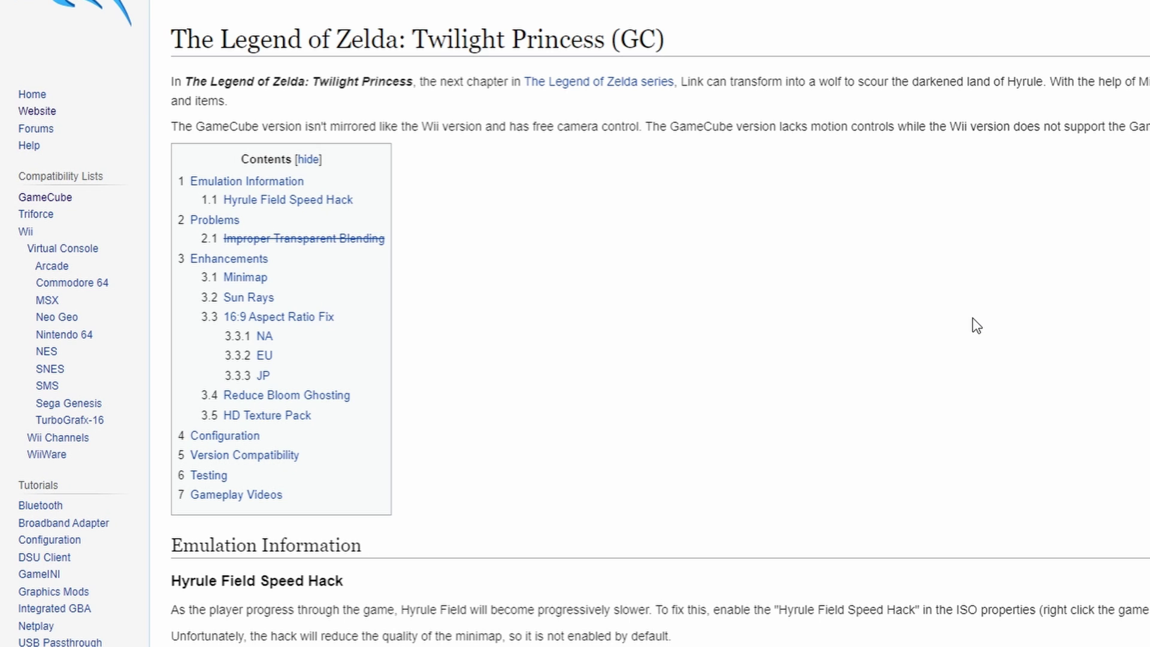
- Find the 16:9 Aspect Ratio Fix section on the Twilight Princess page and highlight its heading
scroll(977, 325, down, 15)
scroll(95, 377, down, 1)
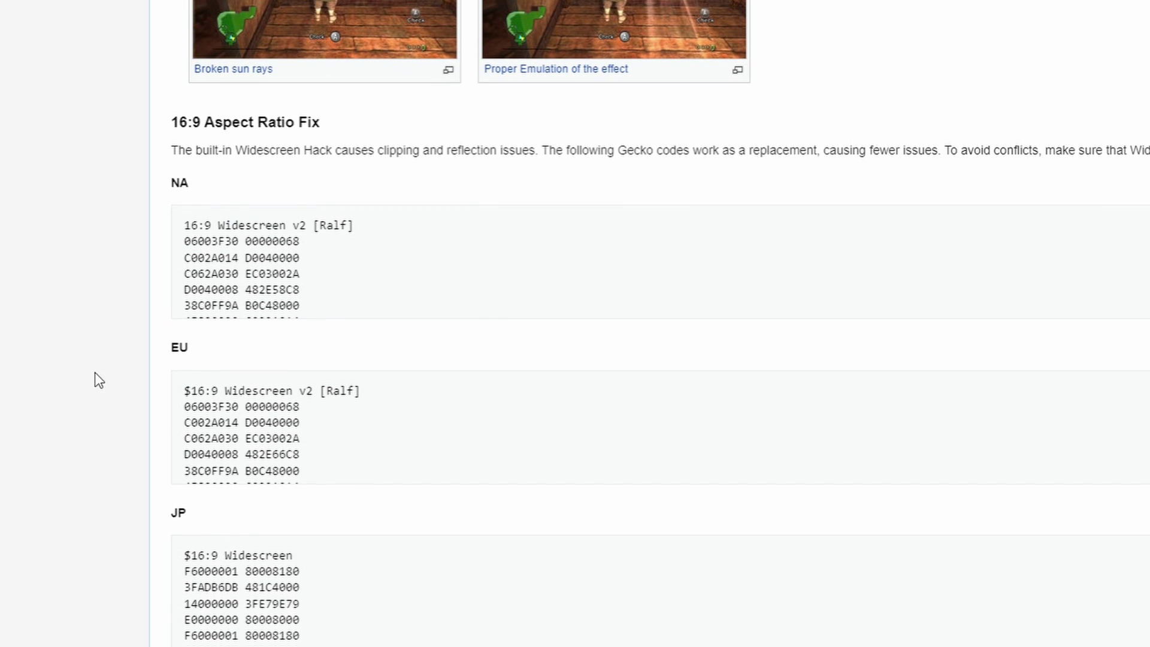
drag(173, 121, 347, 131)
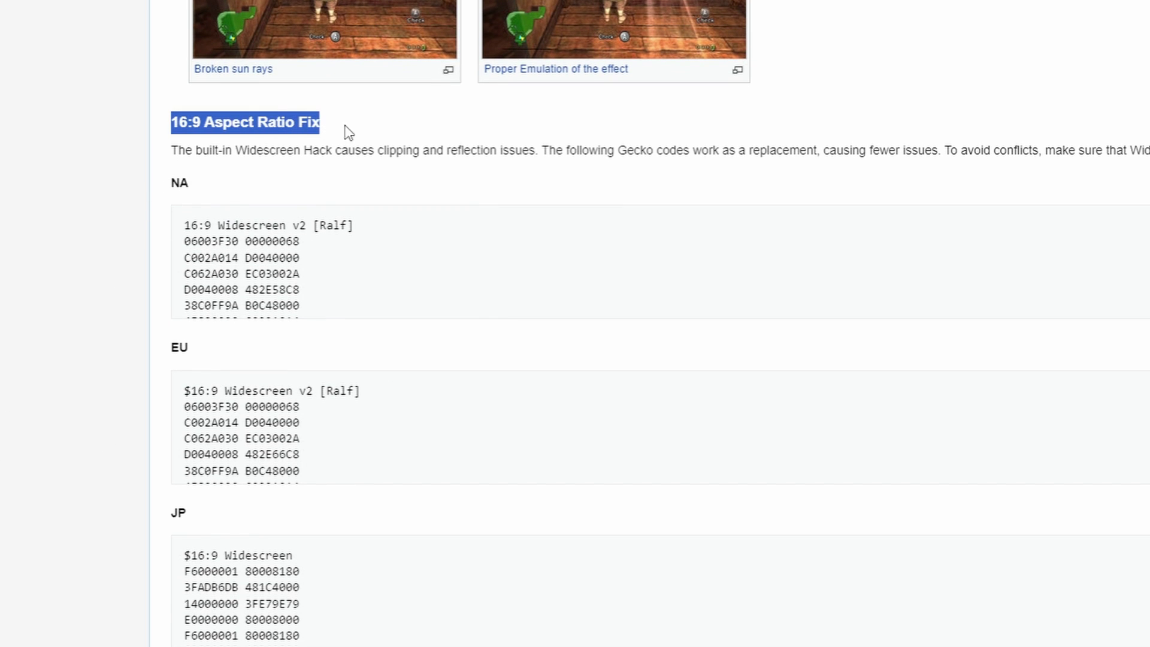
click(371, 145)
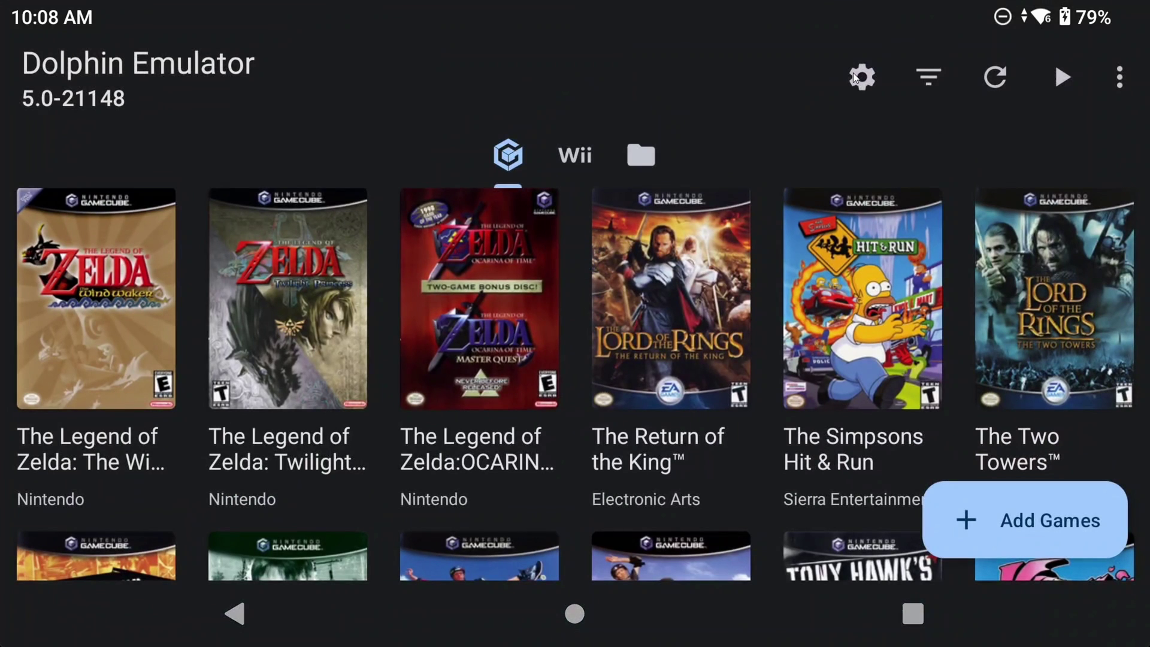
- Open the General section of the emulator's Config settings
click(854, 76)
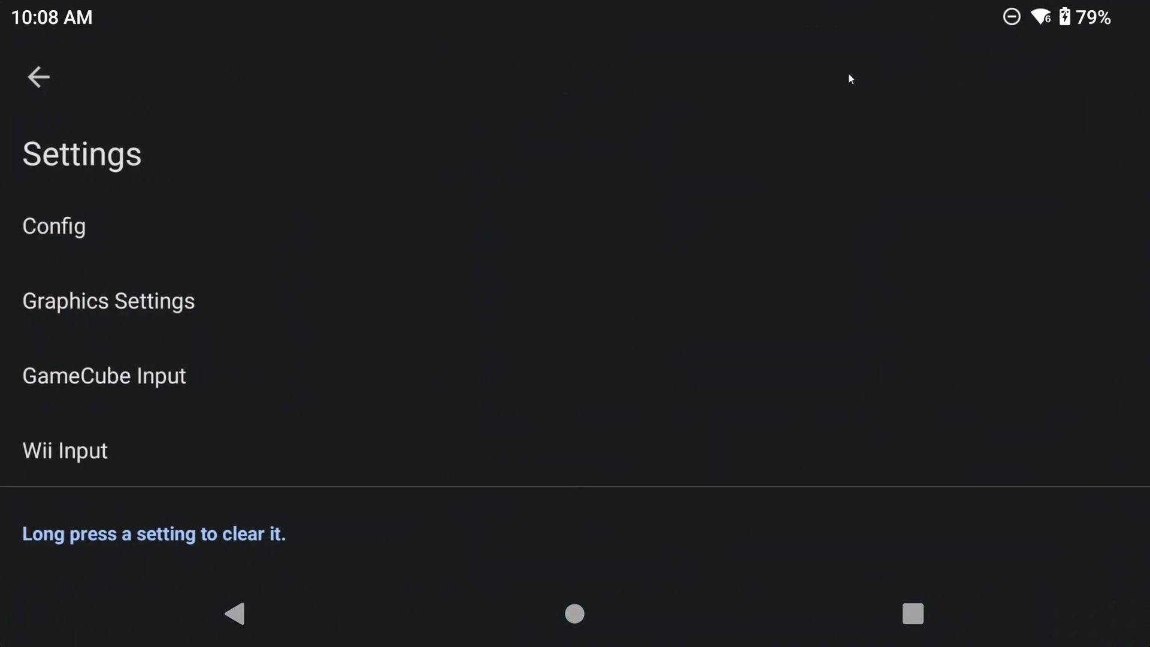
click(96, 233)
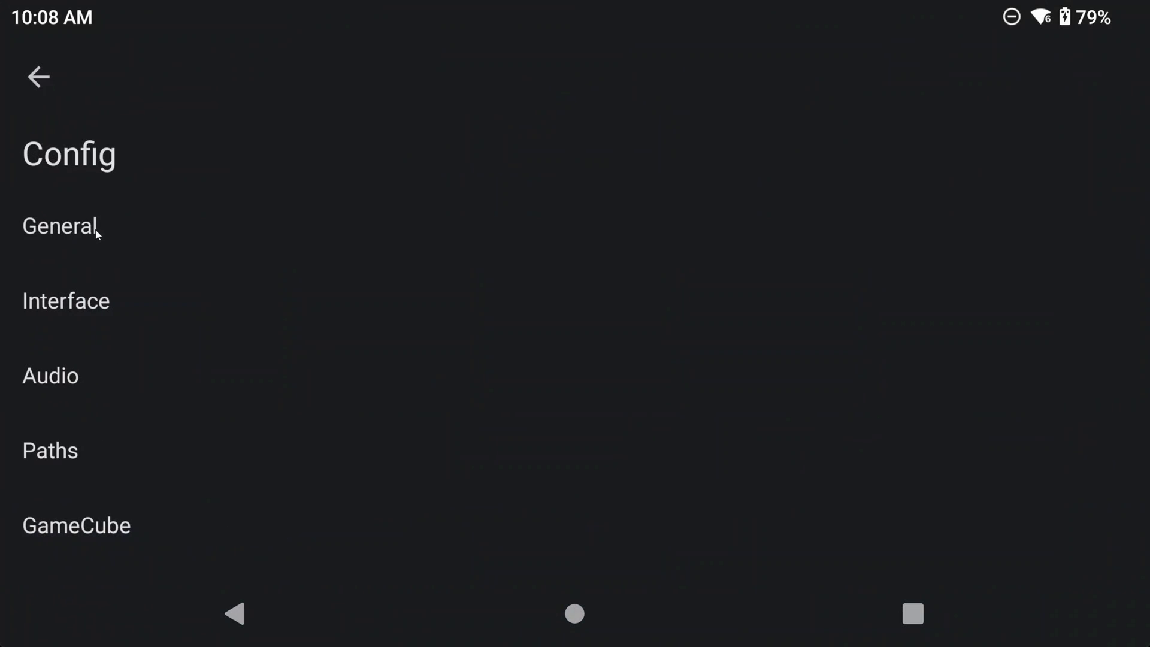
click(123, 225)
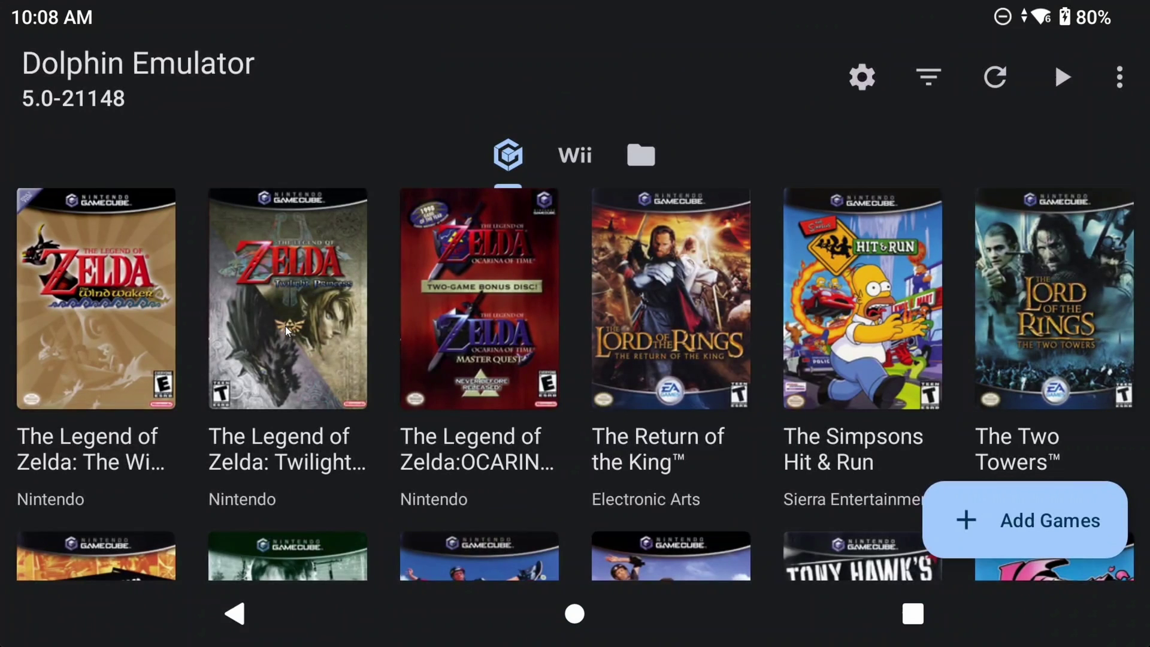
- Open the cheats editor for The Legend of Zelda: Twilight Princess and go to the end of its Gecko codes
click(284, 324)
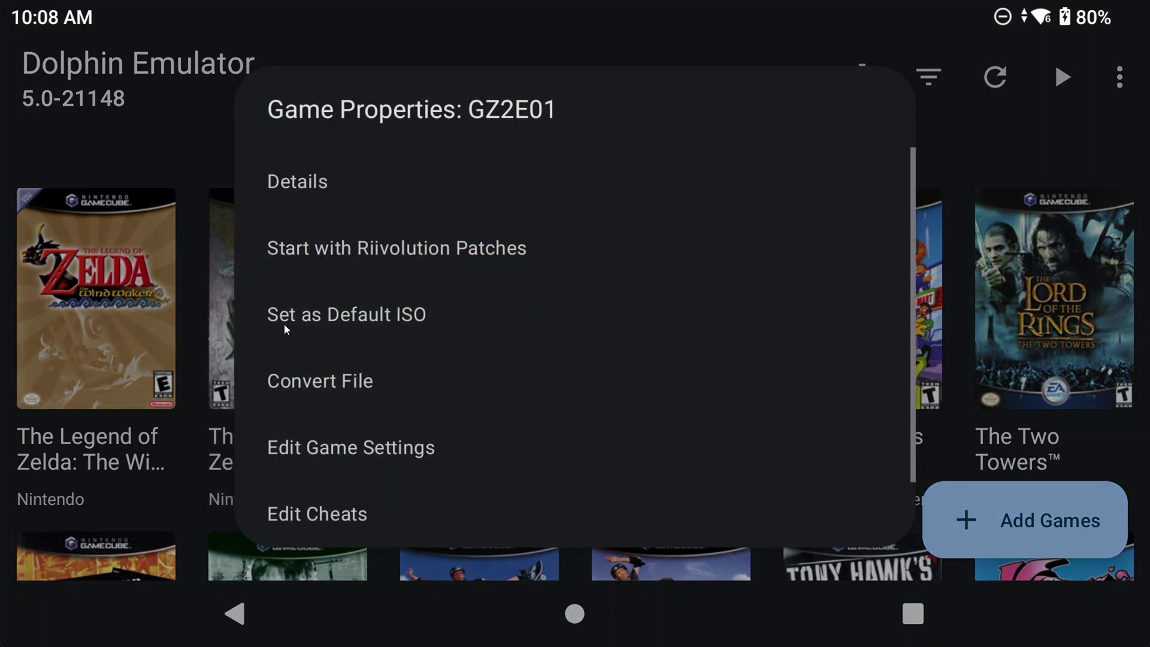
scroll(343, 265, down, 2)
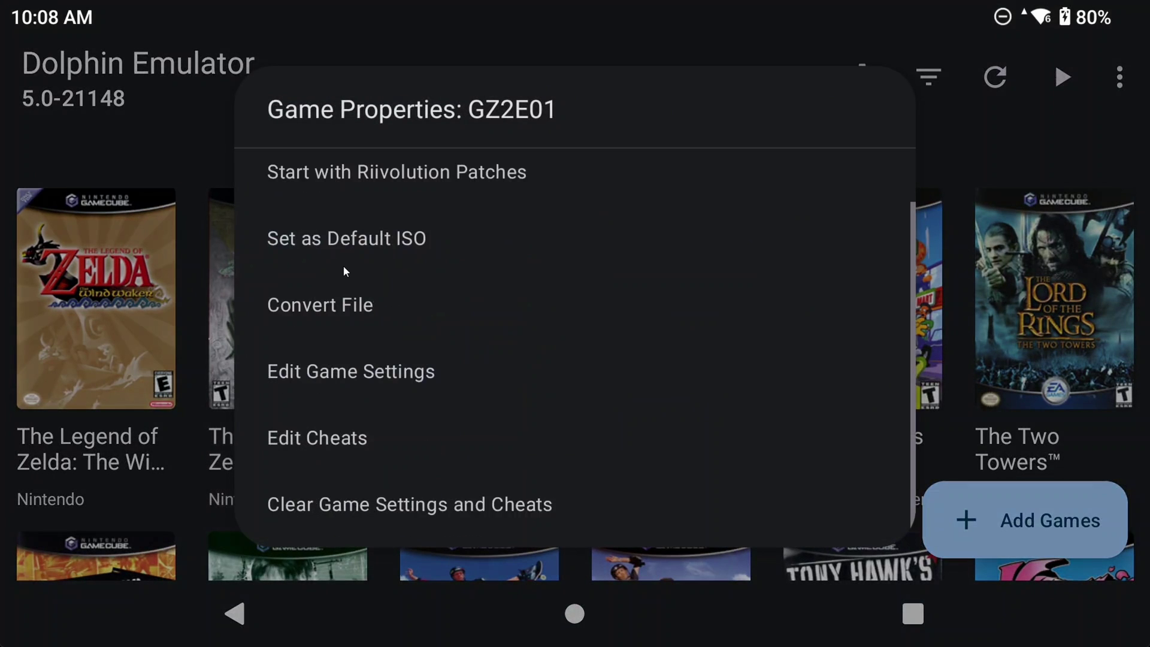
click(317, 440)
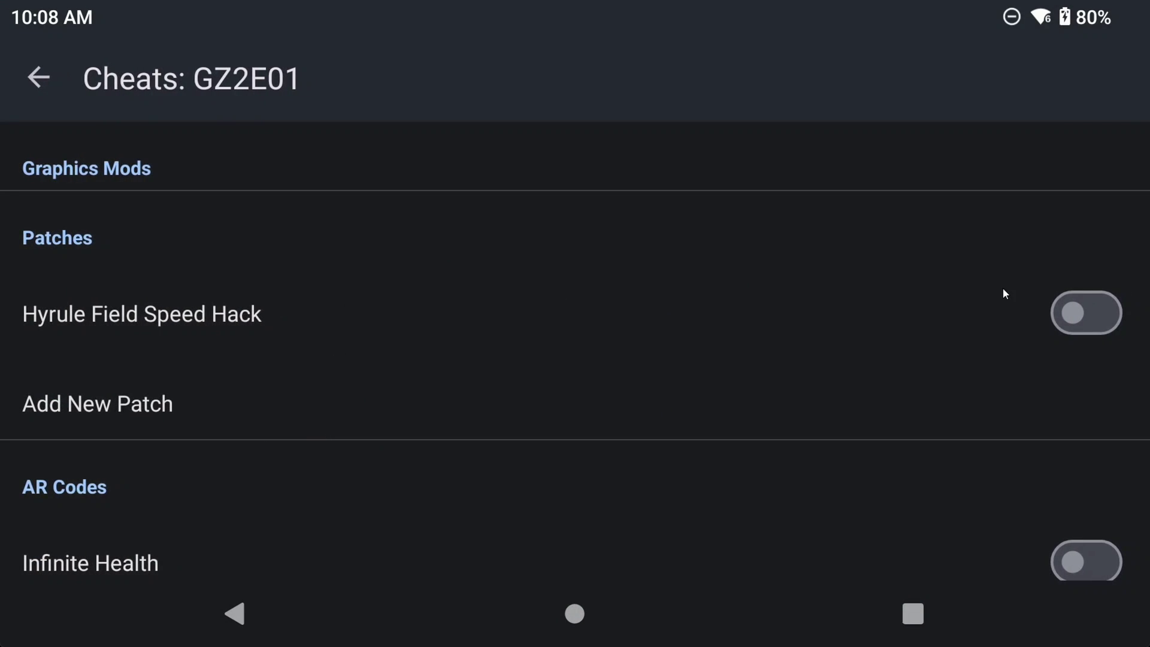
scroll(216, 310, down, 15)
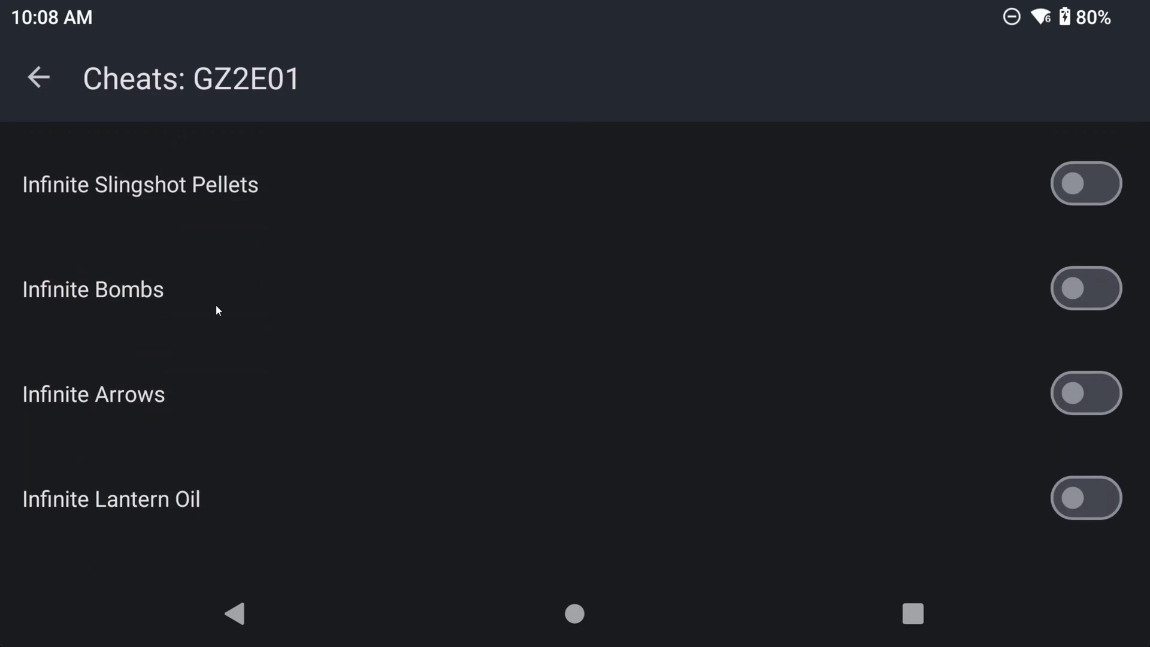
scroll(292, 367, down, 10)
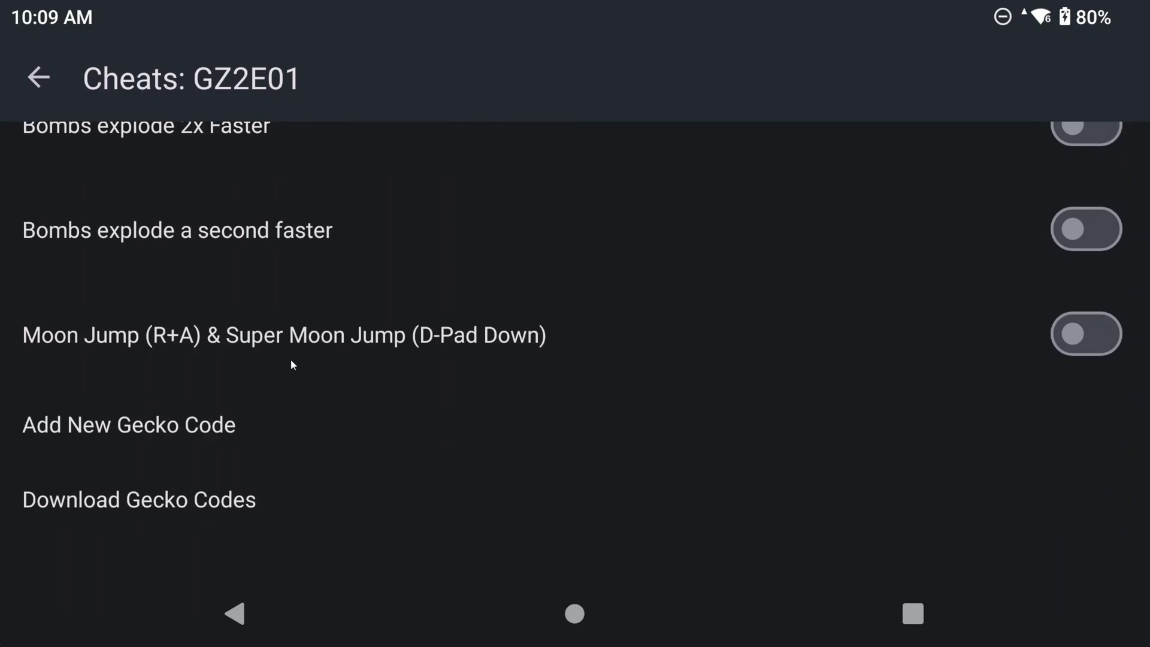
- Start a new Gecko code for Twilight Princess and name it "Widescreen 16:9"
click(56, 424)
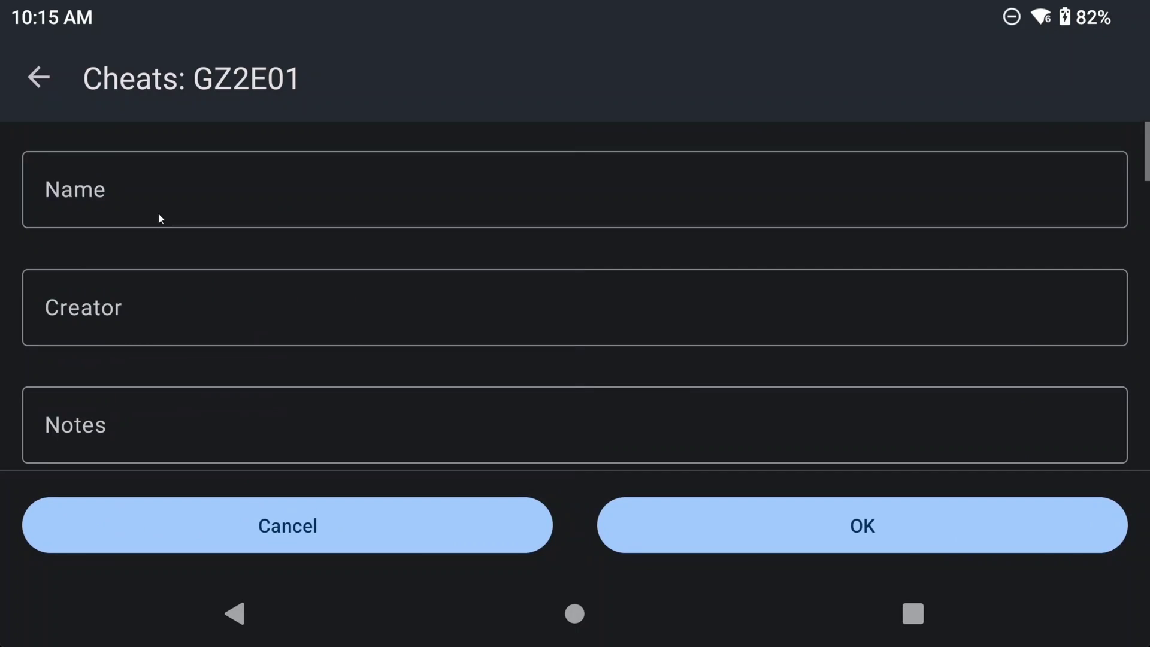
click(156, 209)
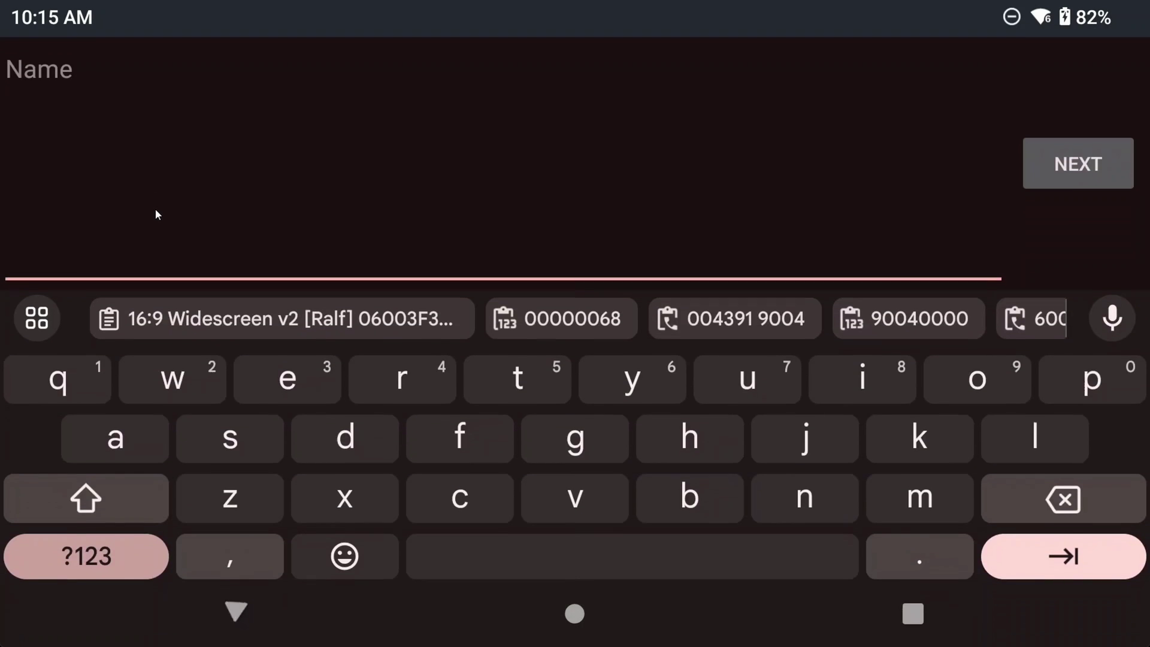
text(Widescreen 16:9)
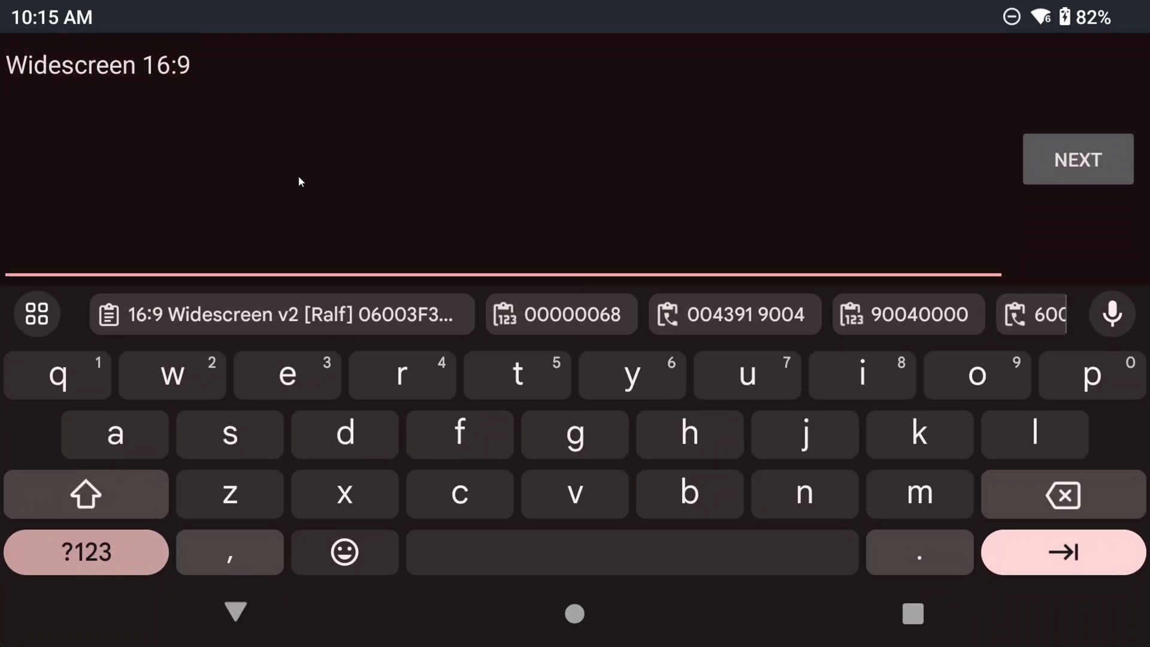
click(1056, 160)
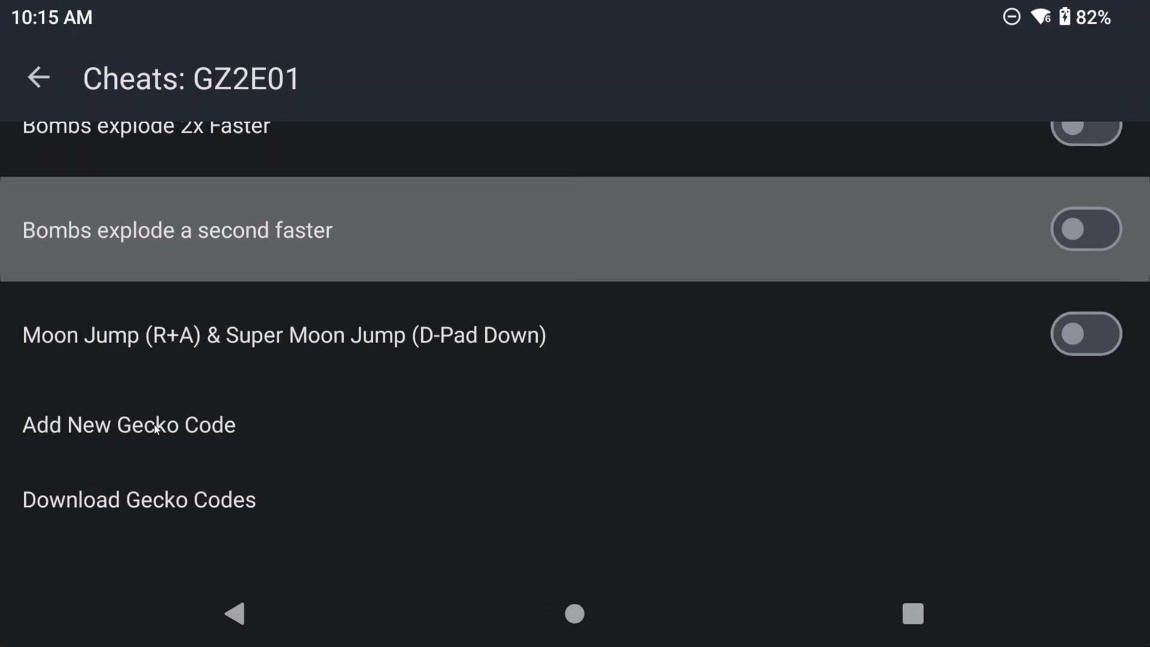
click(156, 427)
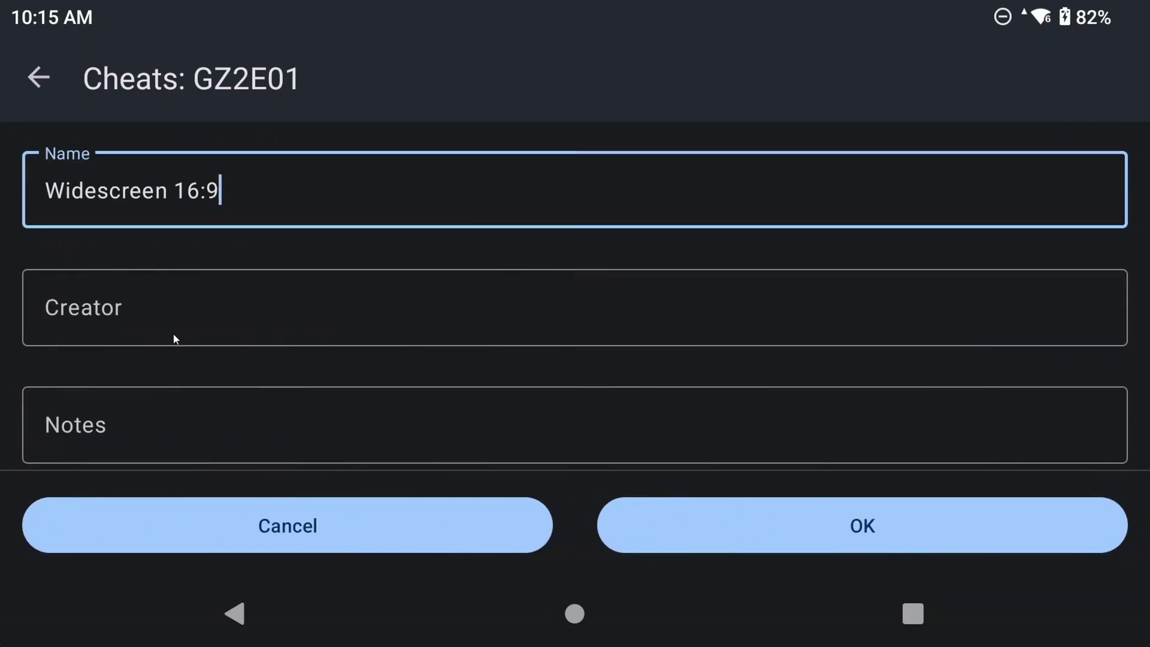
- Paste the copied 16:9 widescreen code into the new Gecko code's Code field and confirm the entry
scroll(175, 313, down, 5)
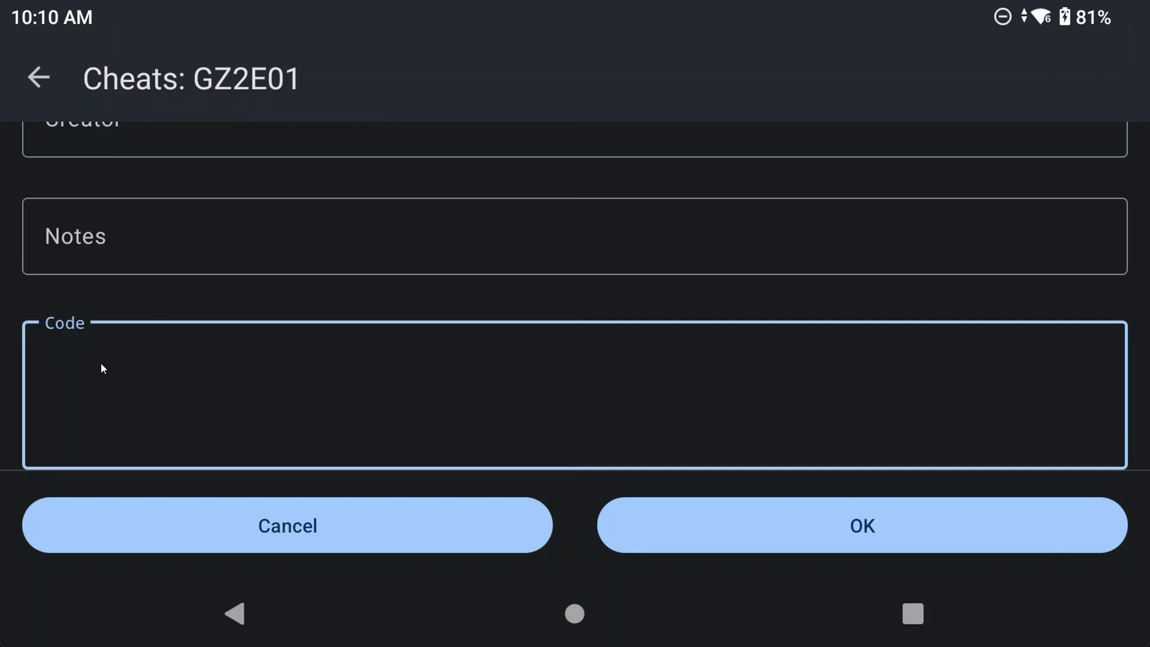
click(100, 362)
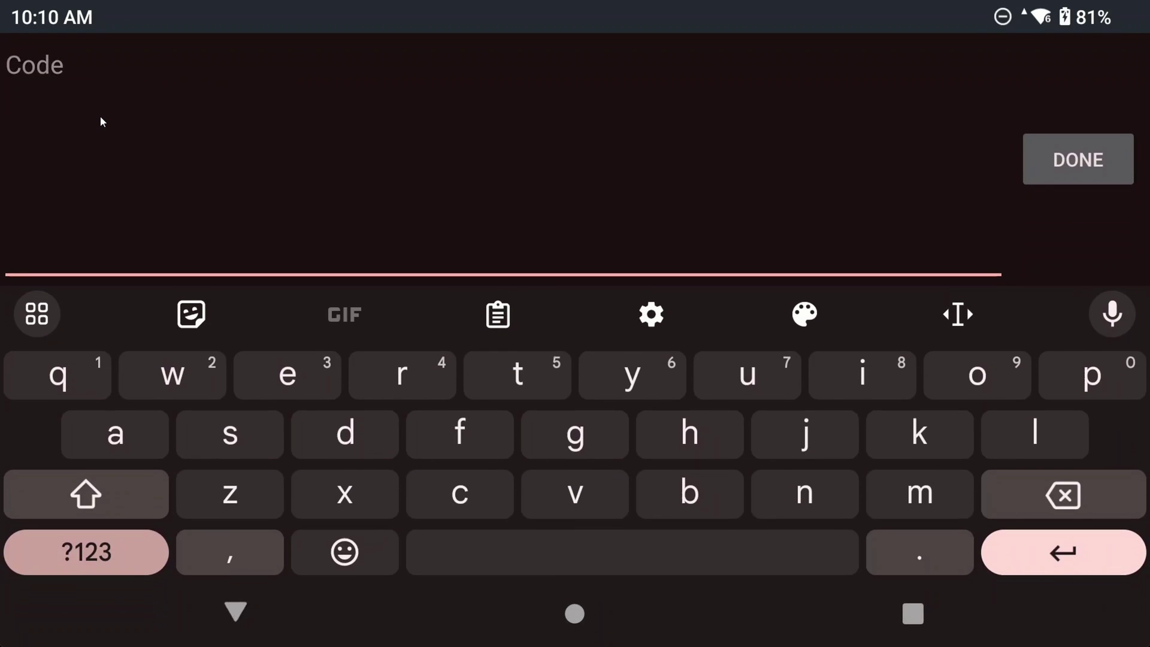
key(ctrl+v)
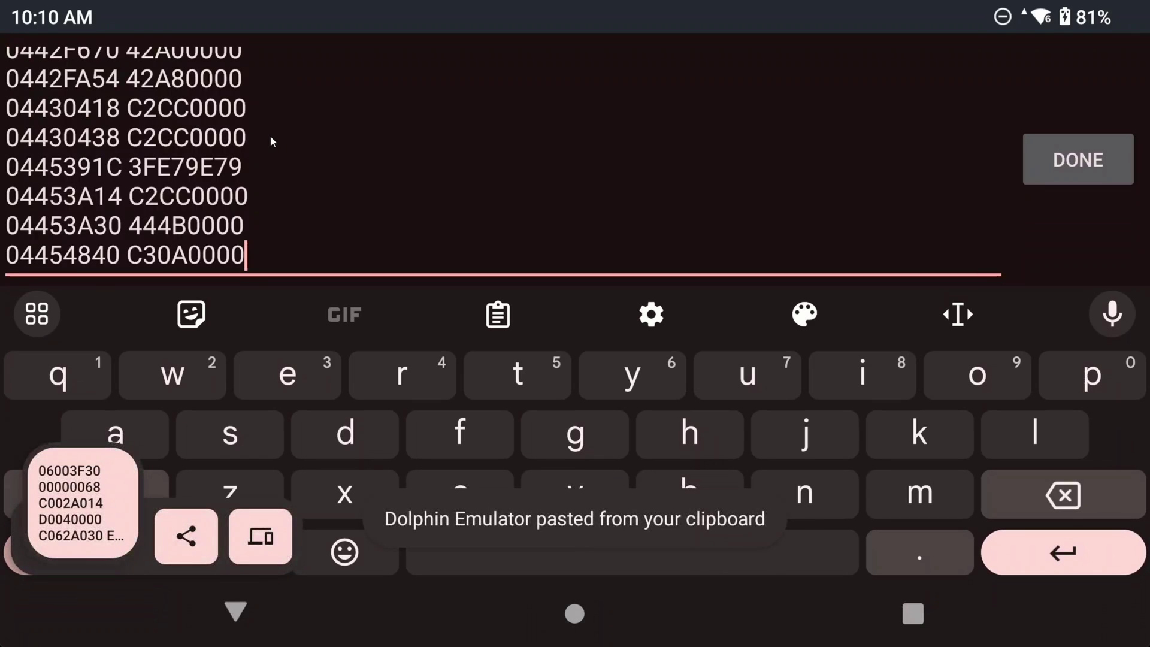
click(1074, 160)
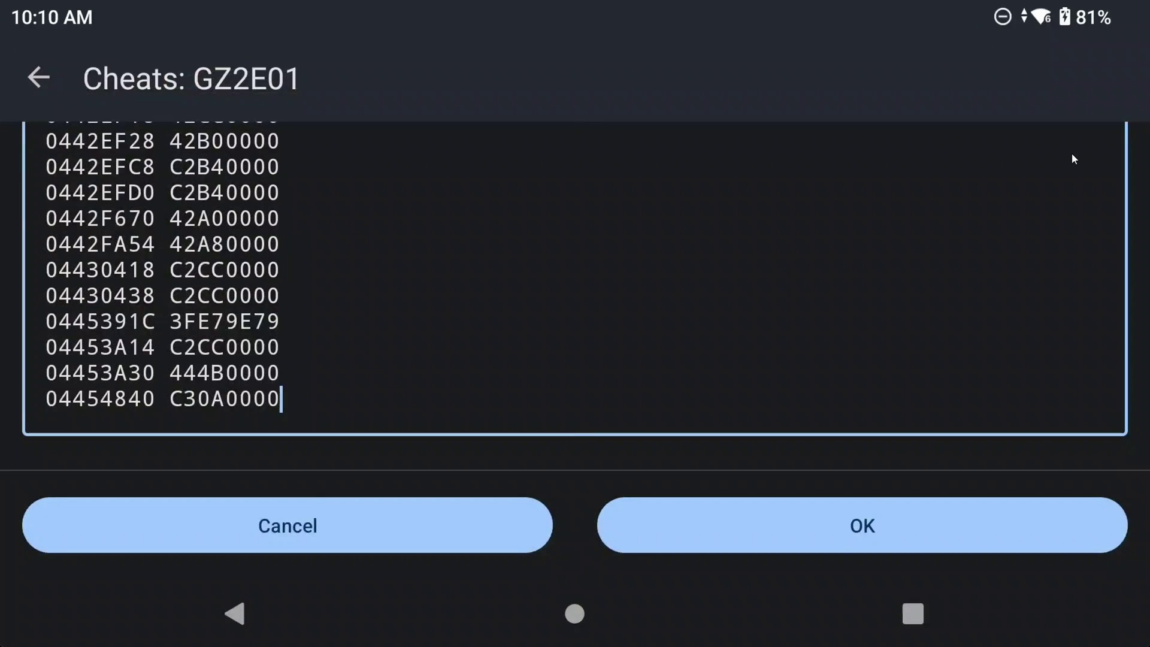
scroll(426, 329, up, 20)
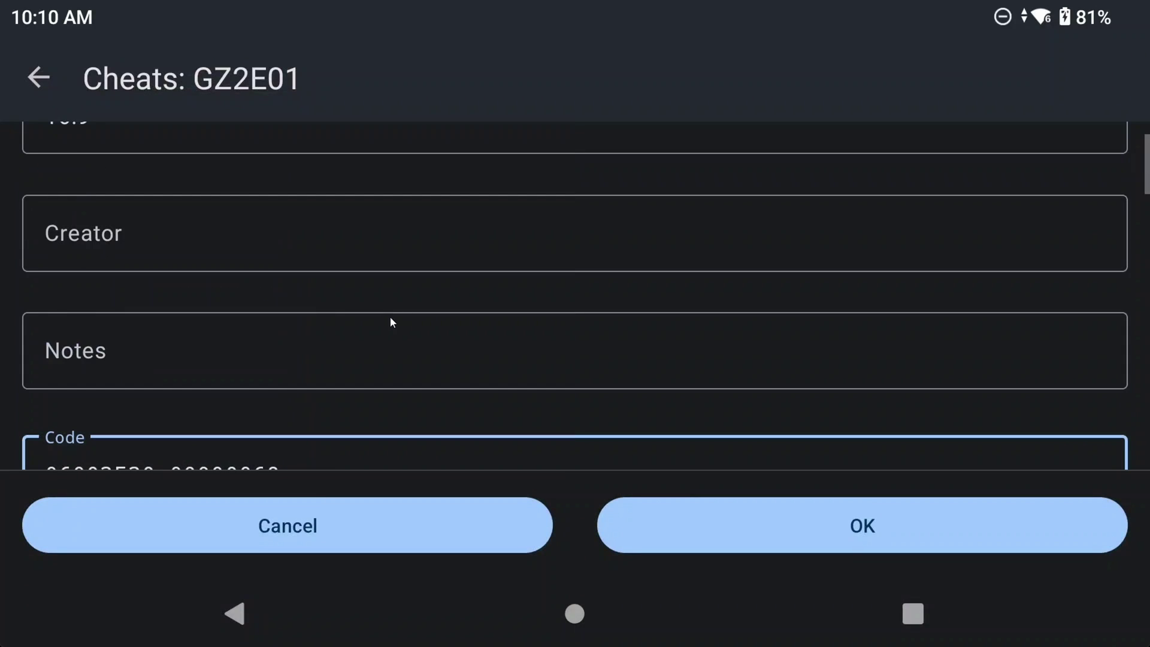
click(750, 526)
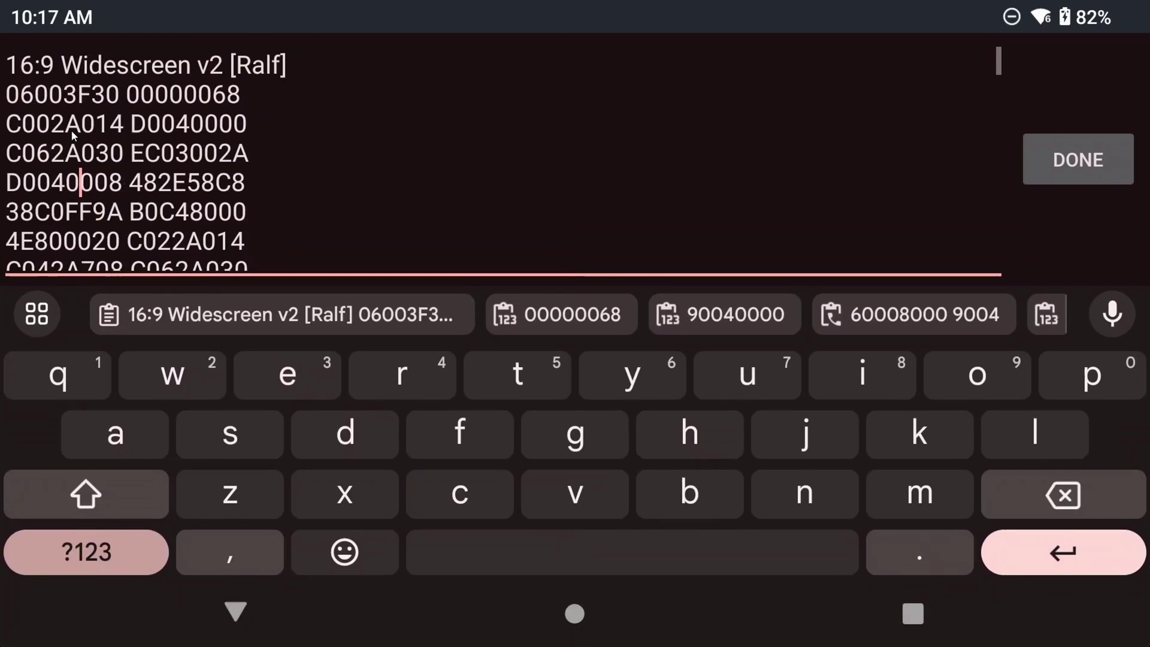
- Add a $ in front of the "16:9 Widescreen v2" title line in the code text
click(2, 74)
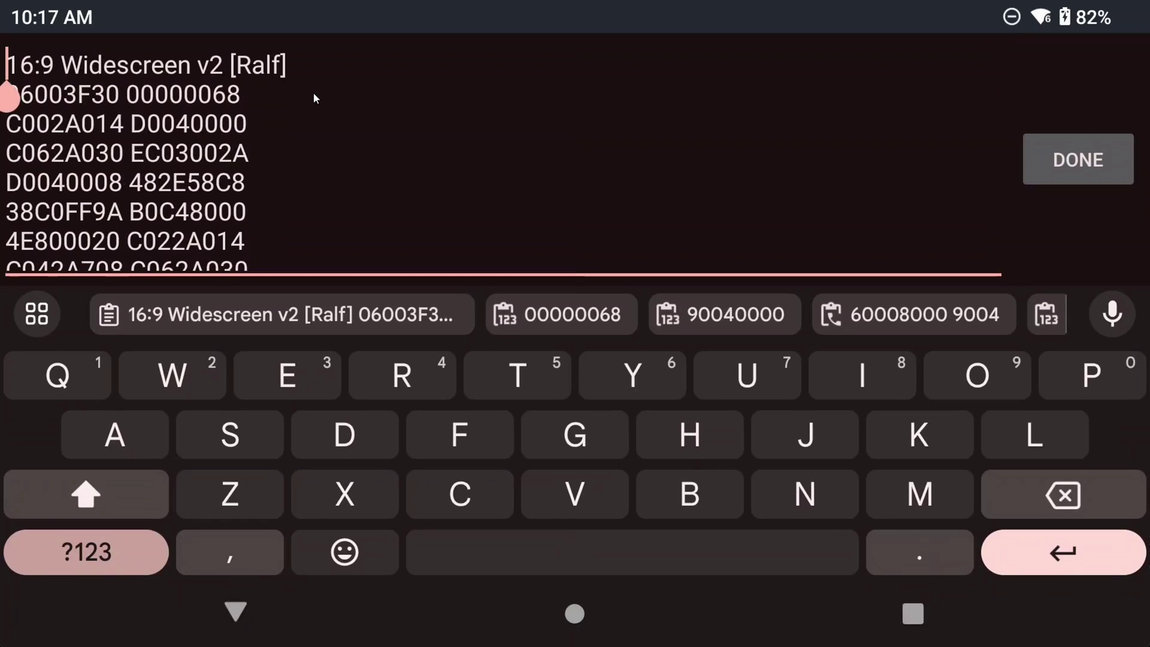
text($)
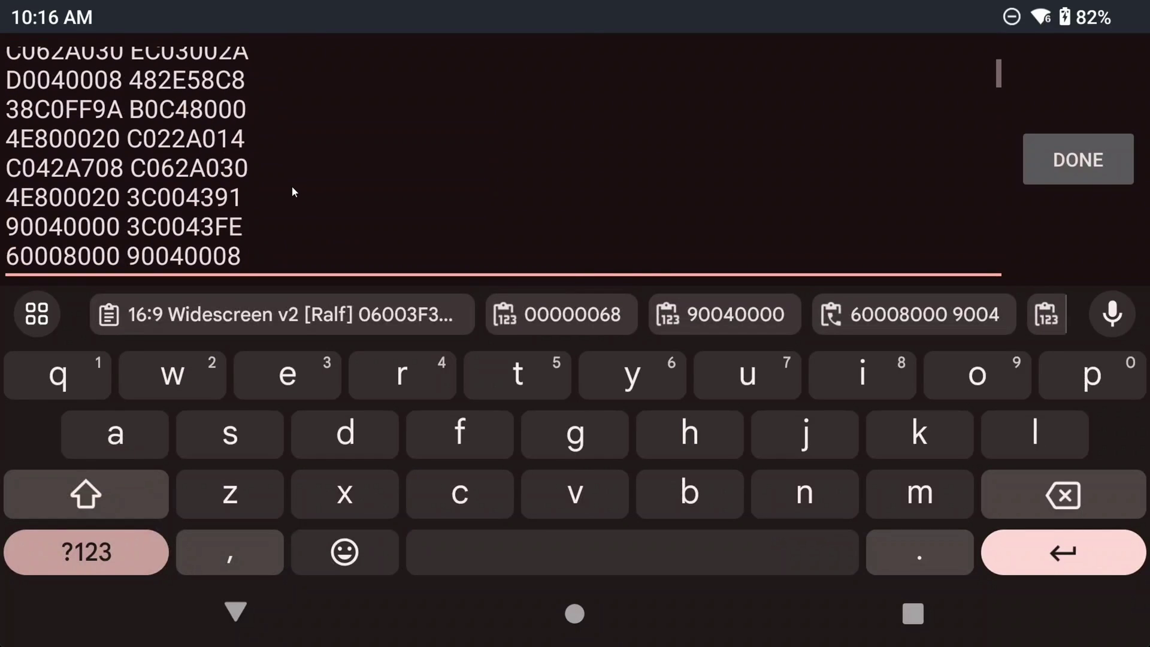
- Replace the line break after each code line with a fresh one, from 4E800020 3C004391 down to 041D0140 ECC11024
click(278, 195)
key(Right)
click(289, 226)
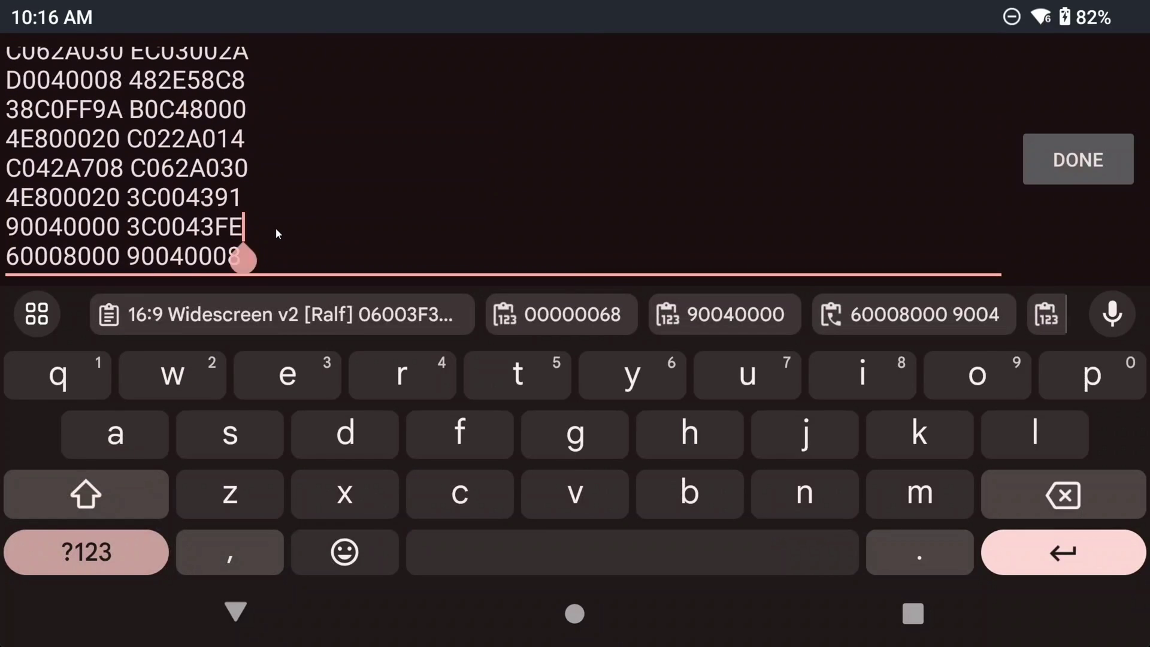
key(Right)
key(Down)
key(BackSpace)
key(Return)
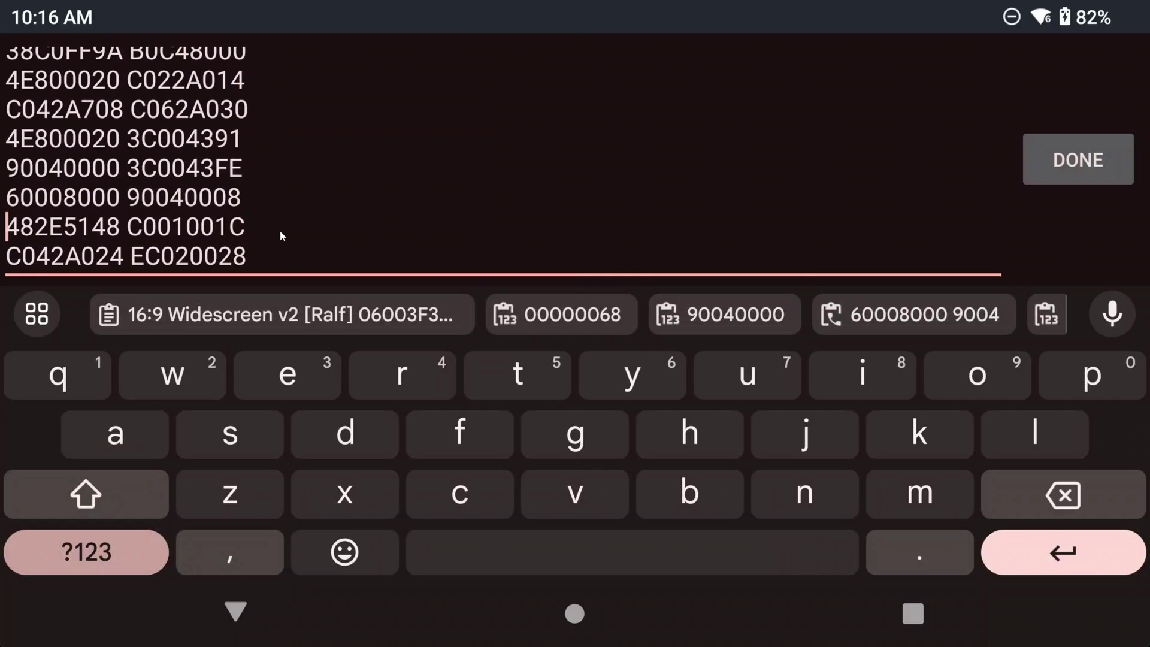
click(278, 230)
key(Delete)
key(Return)
scroll(311, 218, down, 2)
click(282, 178)
key(Delete)
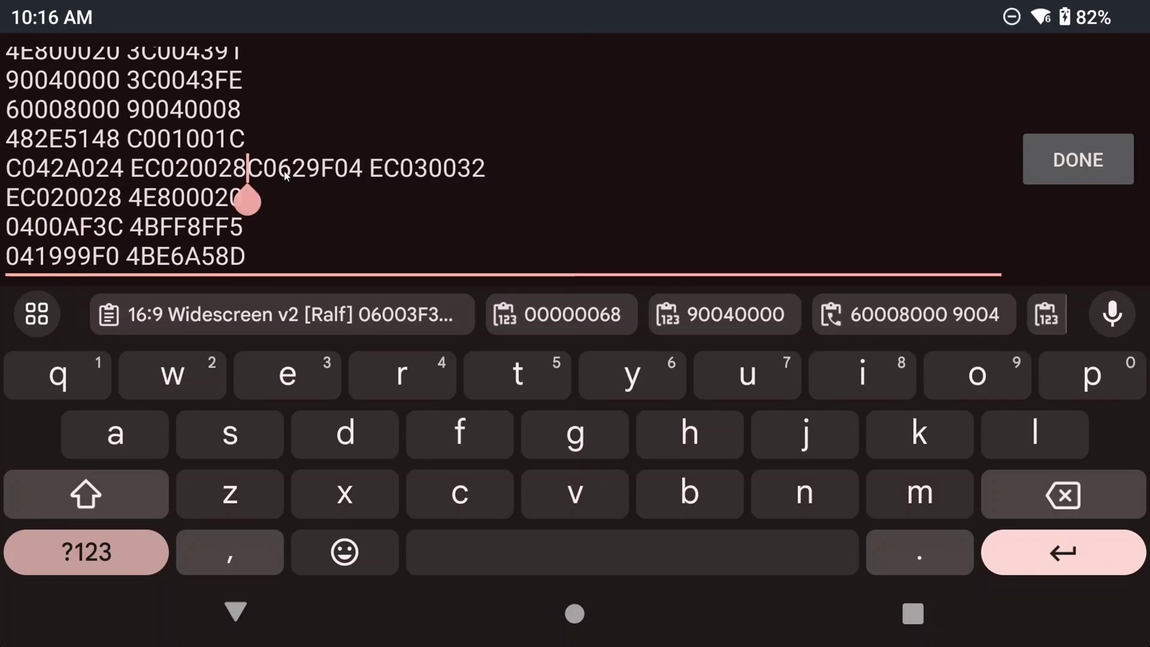
key(Return)
click(283, 206)
key(Delete)
key(Return)
click(277, 226)
key(Delete)
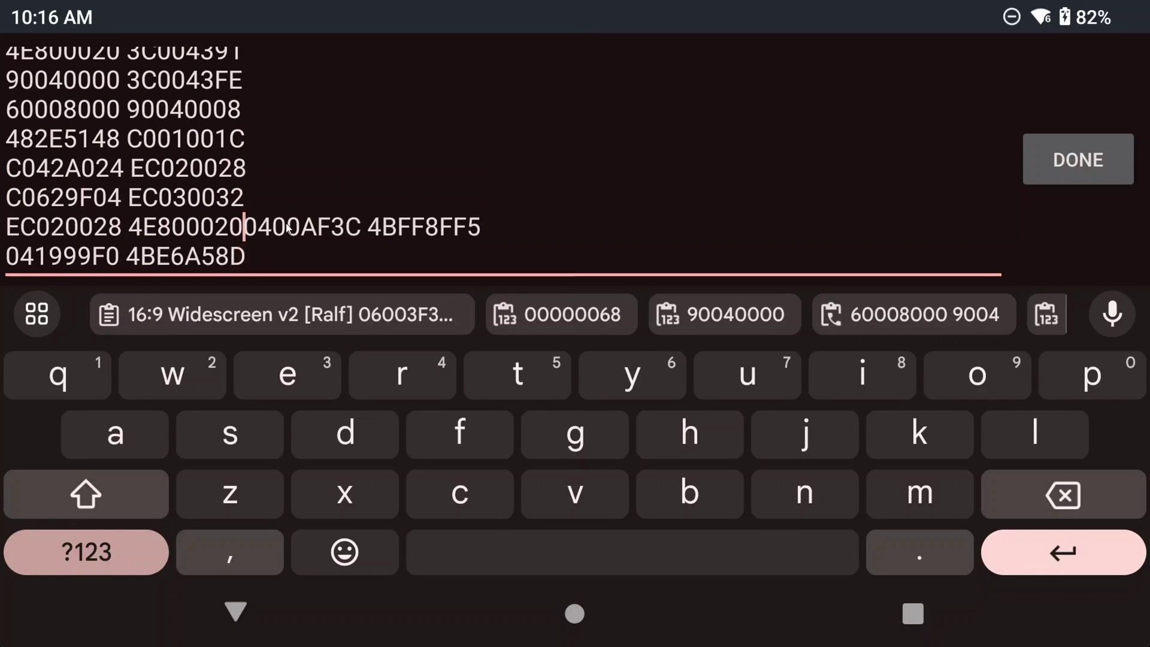
key(Return)
click(274, 241)
key(Delete)
key(Return)
scroll(333, 198, down, 2)
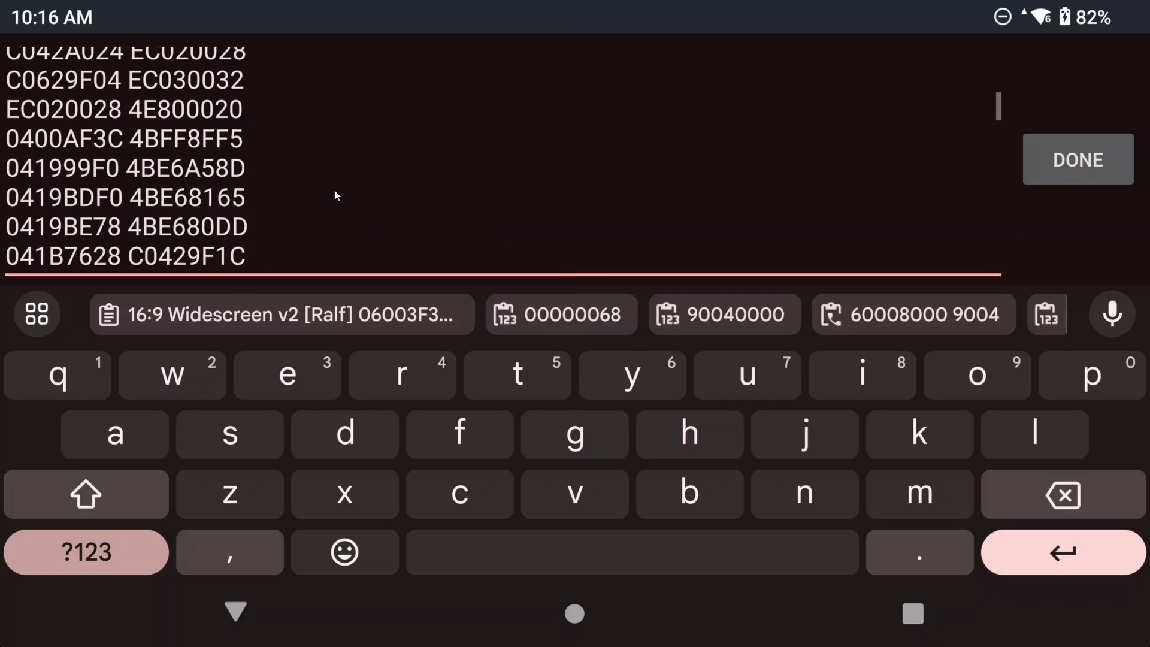
click(279, 169)
key(Delete)
key(Return)
click(272, 197)
key(Delete)
key(Return)
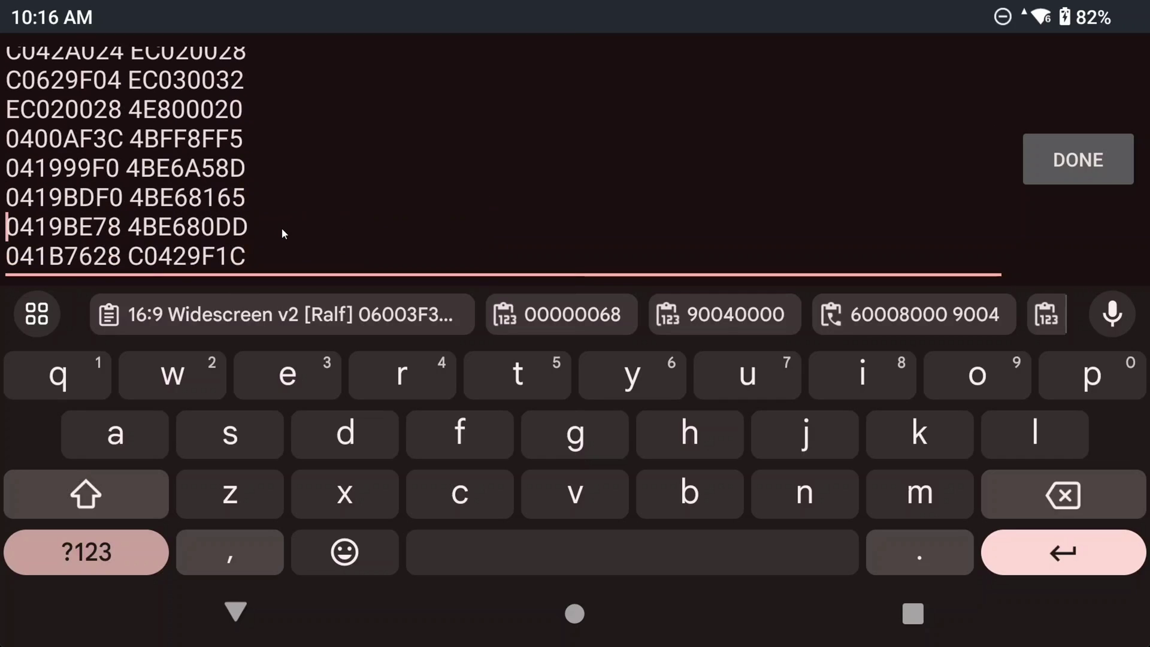
click(282, 227)
key(Delete)
key(Return)
scroll(316, 222, down, 2)
click(279, 196)
key(Delete)
key(Return)
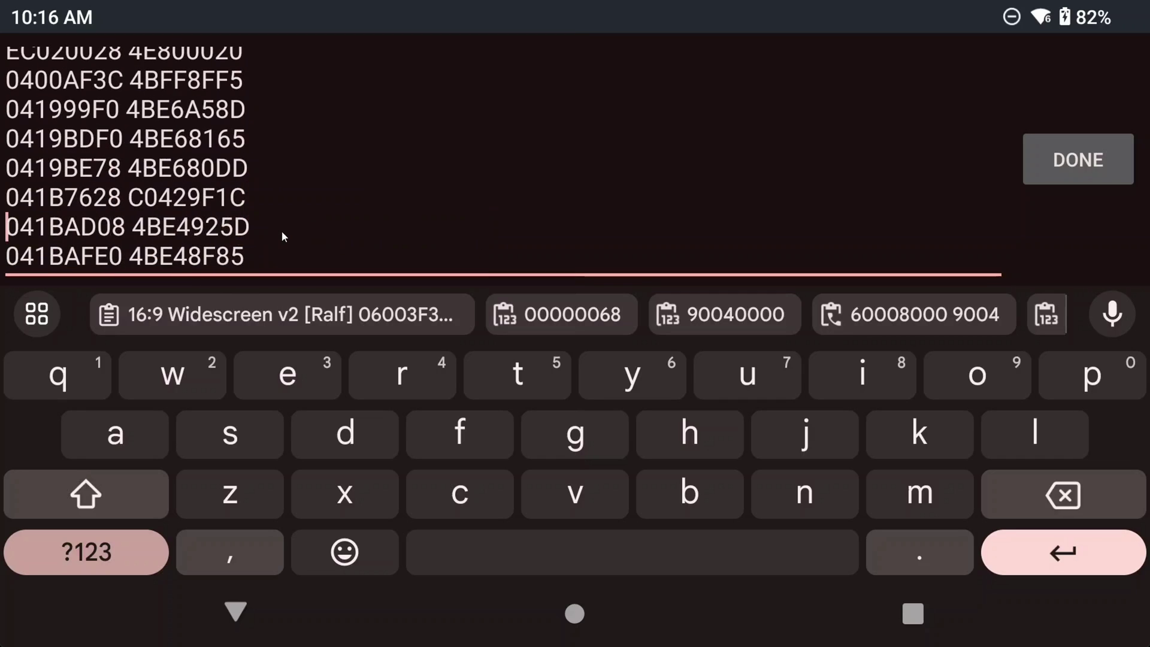
click(275, 227)
key(Delete)
key(Return)
click(276, 242)
key(Delete)
key(Return)
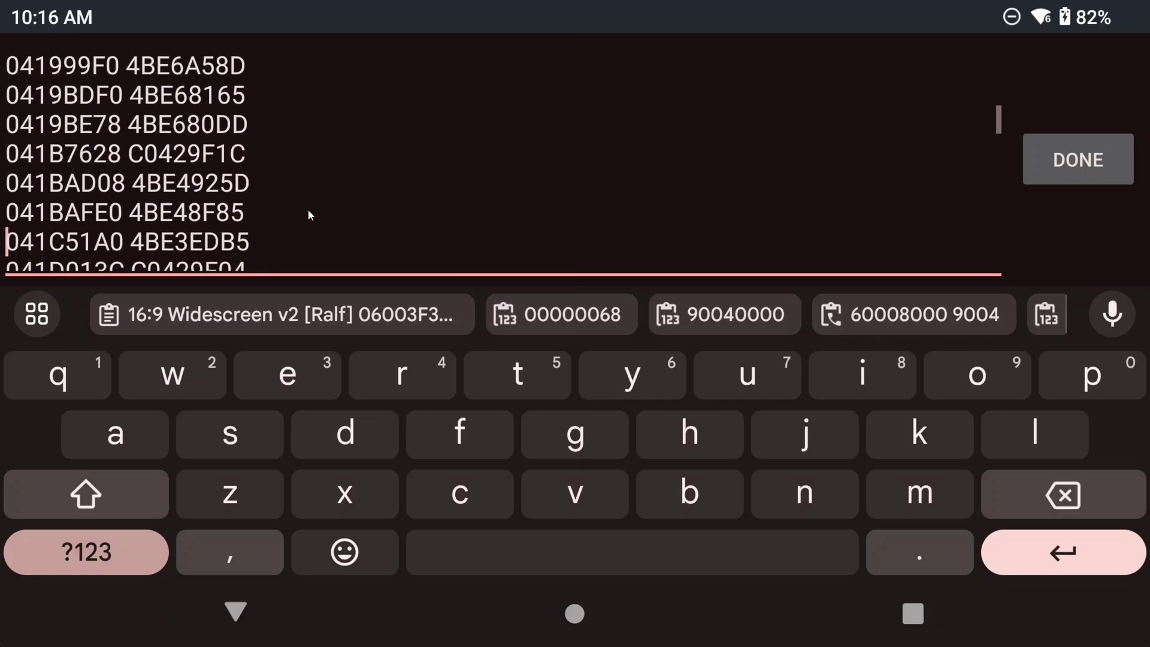
scroll(300, 197, down, 1)
click(281, 183)
key(Delete)
key(Return)
click(272, 210)
key(Delete)
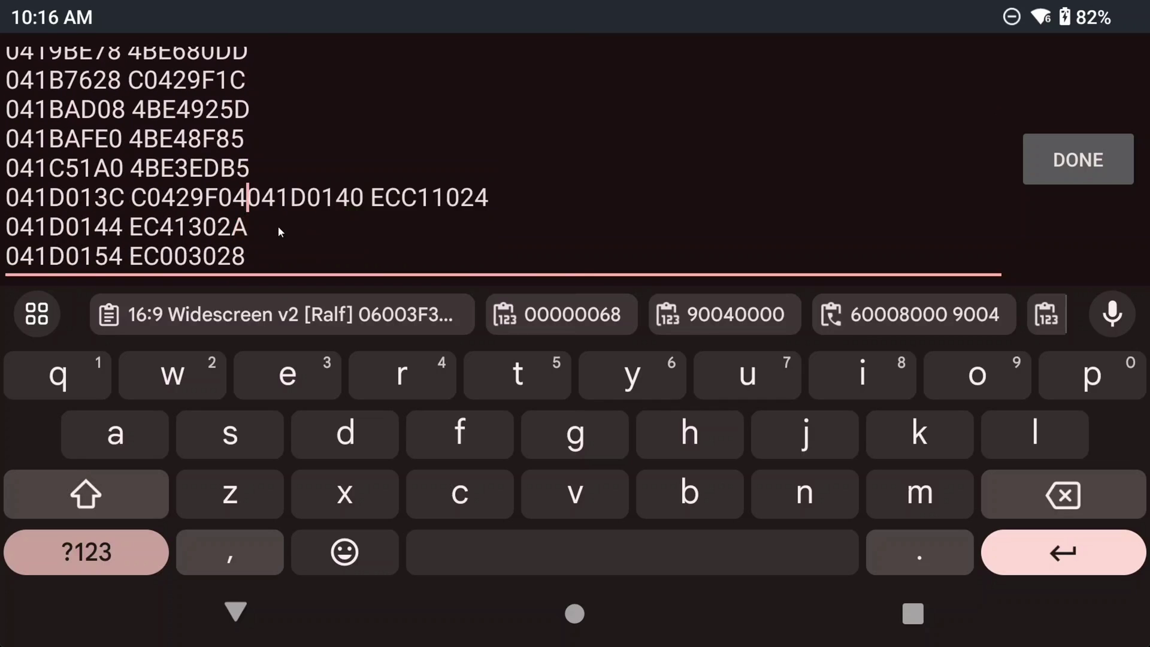
key(Return)
click(275, 229)
key(Delete)
key(Return)
scroll(274, 251, down, 1)
click(269, 245)
- Save the edited Gecko code and enable 16:9 Widescreen v2 in the cheats list
scroll(268, 243, up, 15)
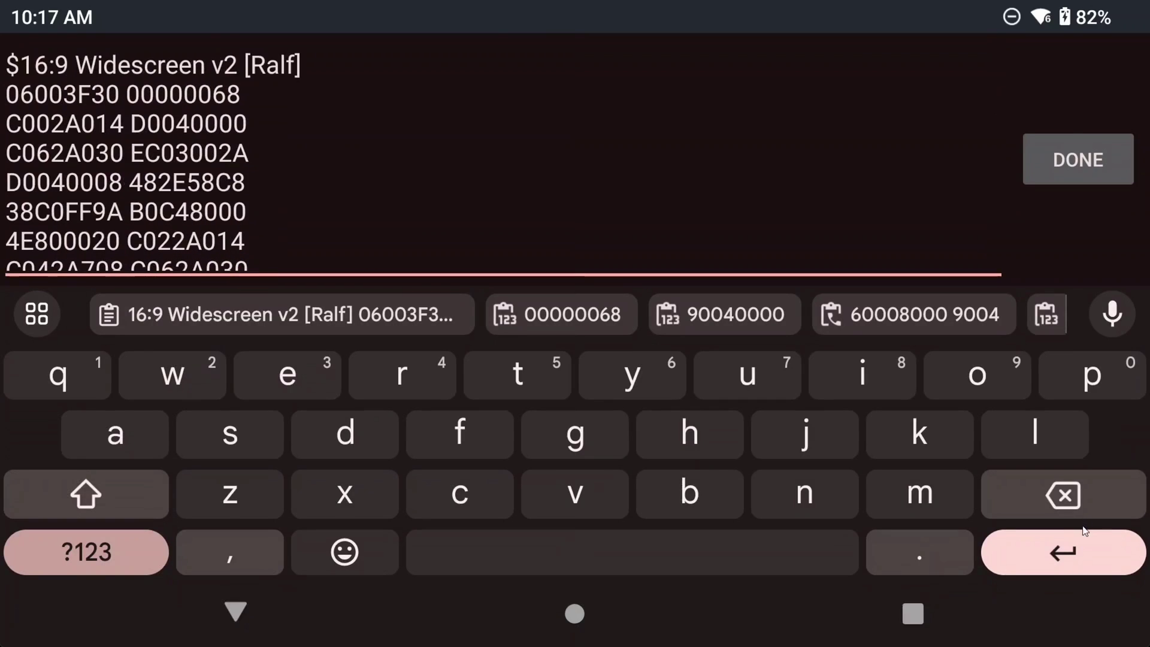
click(22, 64)
click(1073, 173)
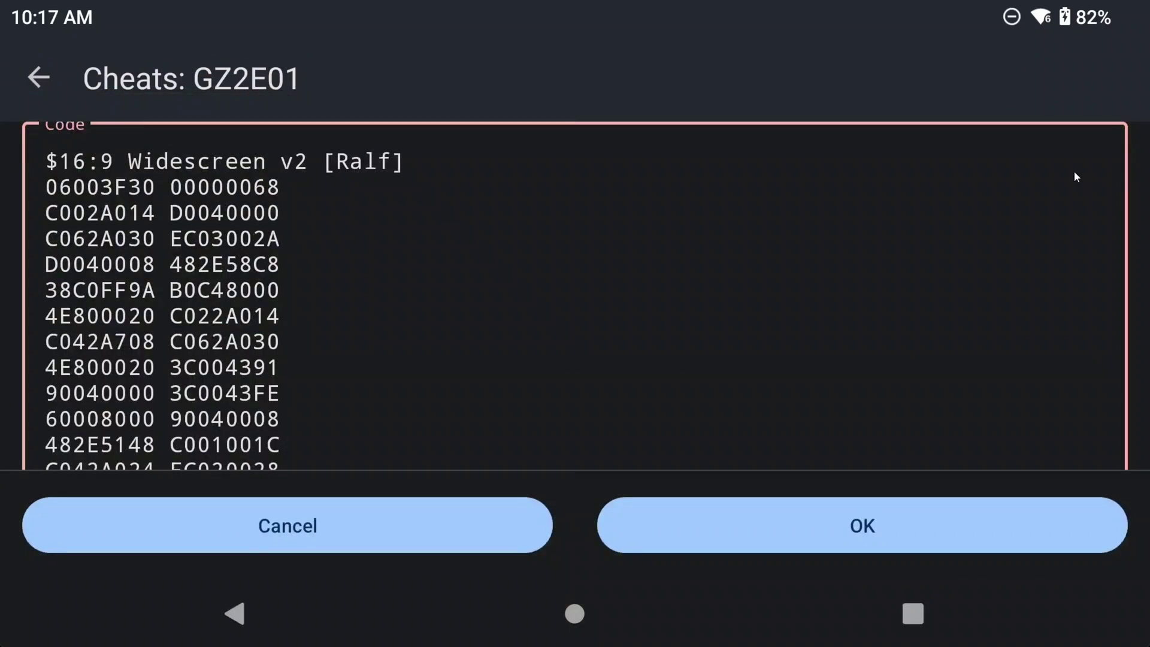
click(736, 527)
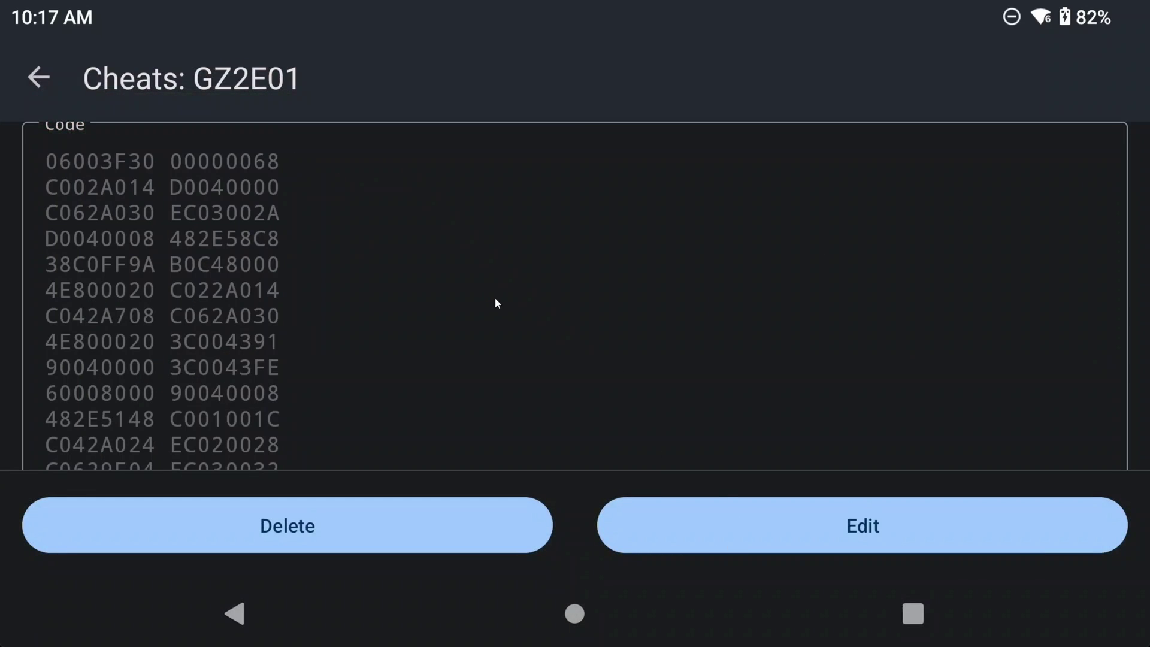
key(Escape)
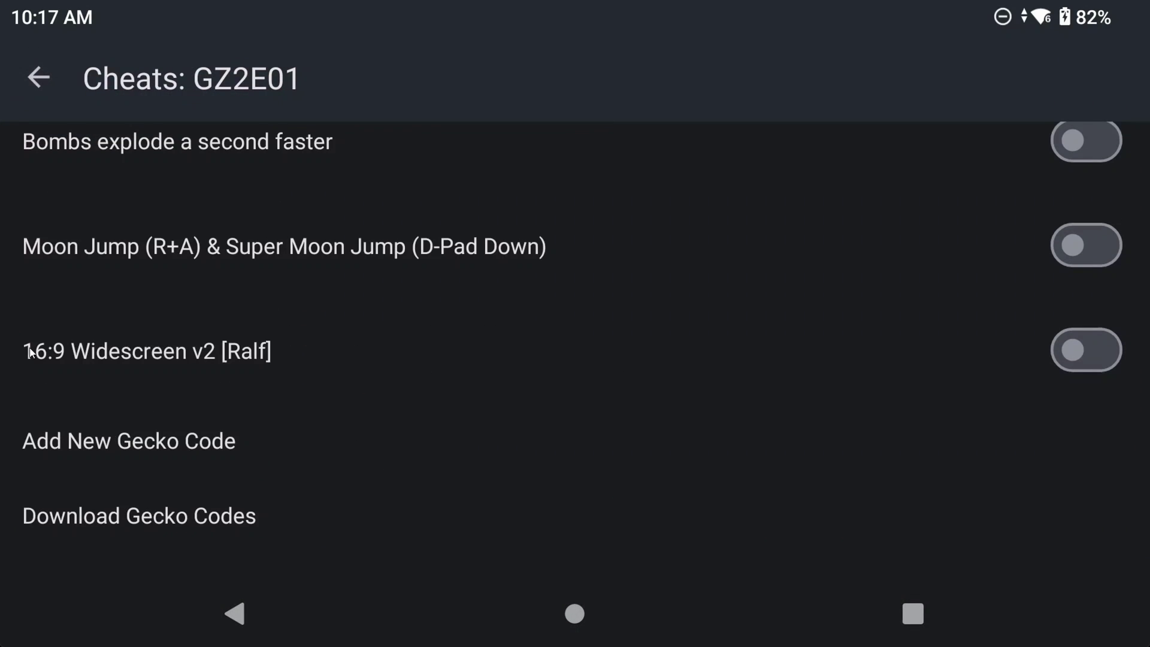
click(1097, 353)
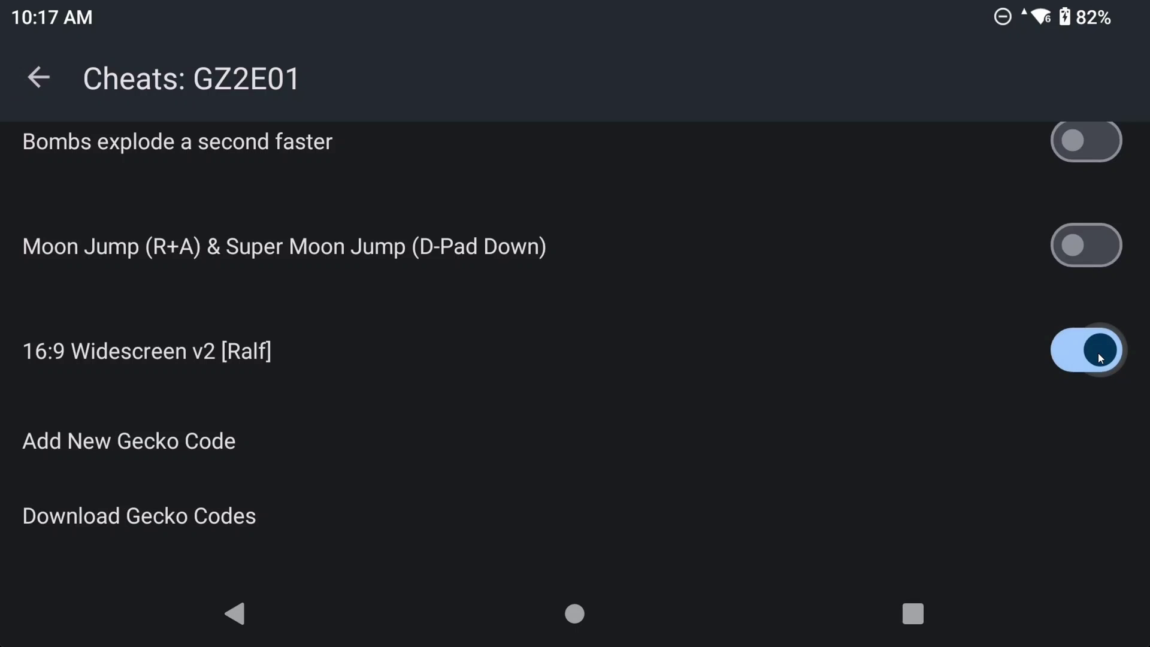
- Return to the Twilight Princess cheats list and toggle the 16:9 Widescreen v2 Gecko code
click(236, 614)
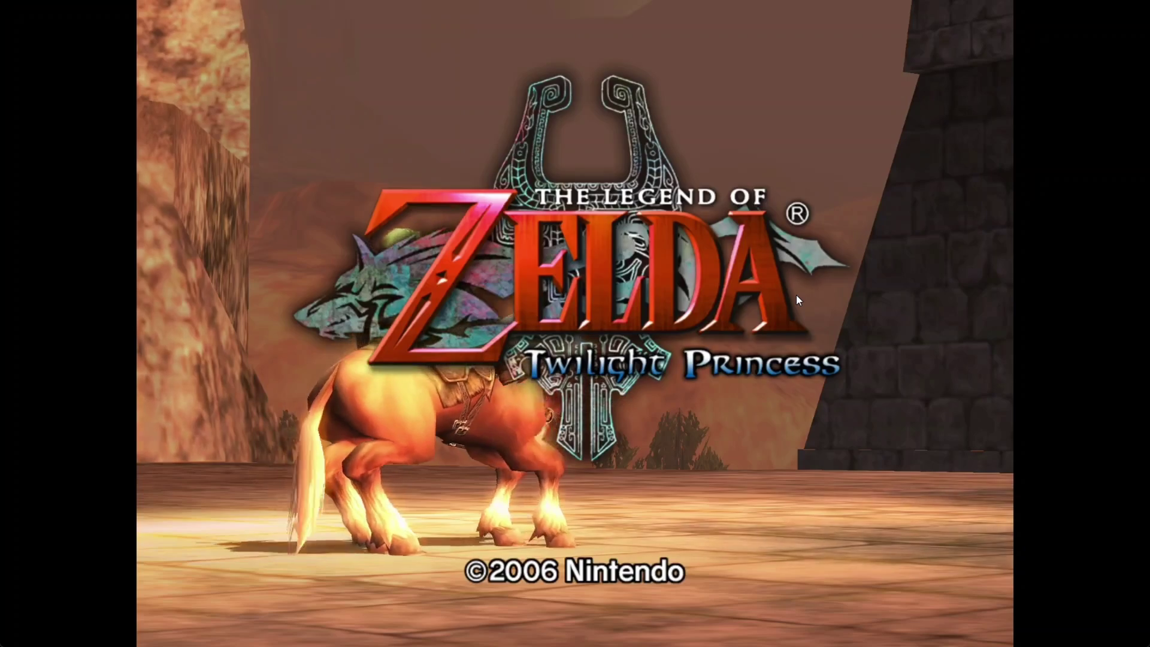
key(Return)
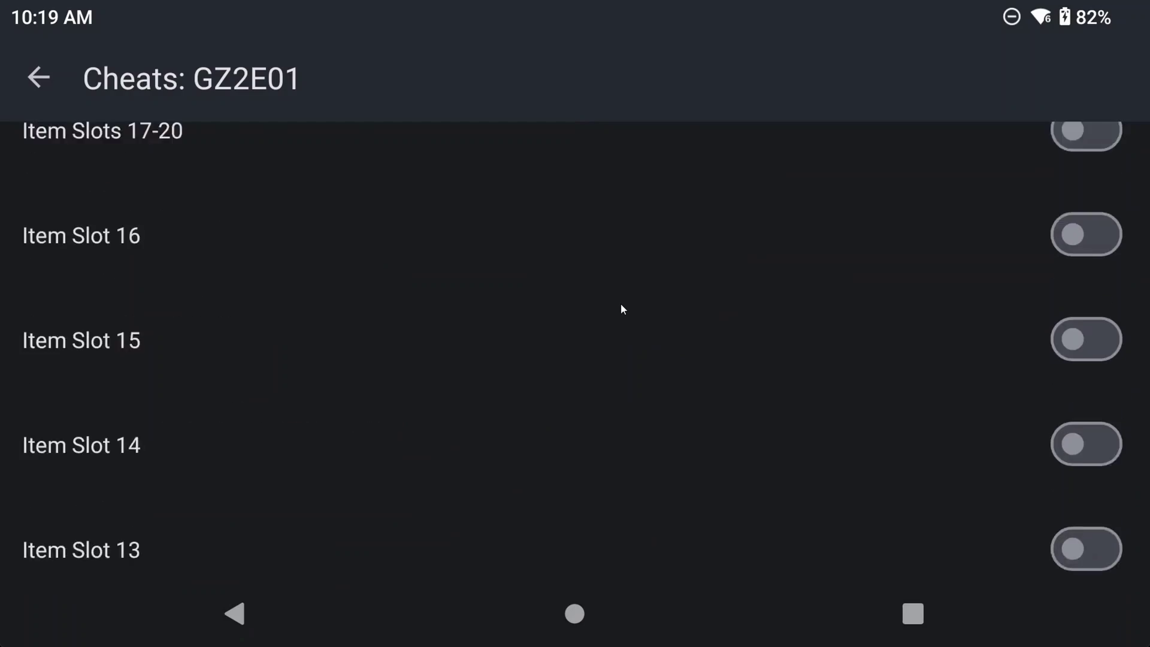
scroll(622, 302, down, 15)
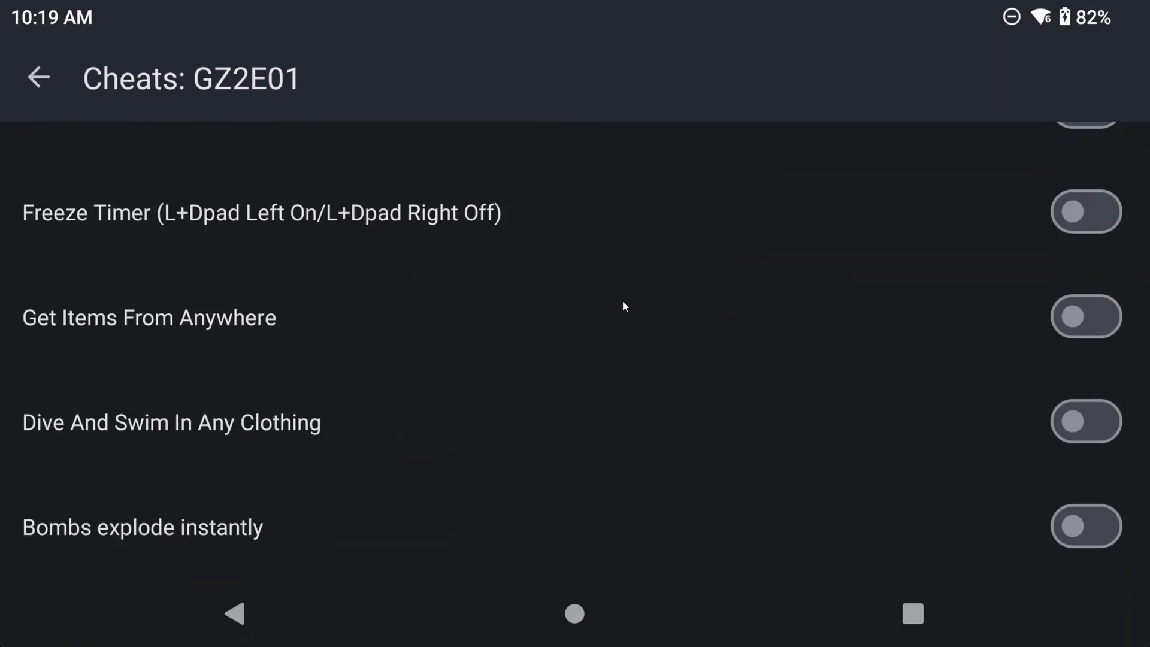
click(1098, 333)
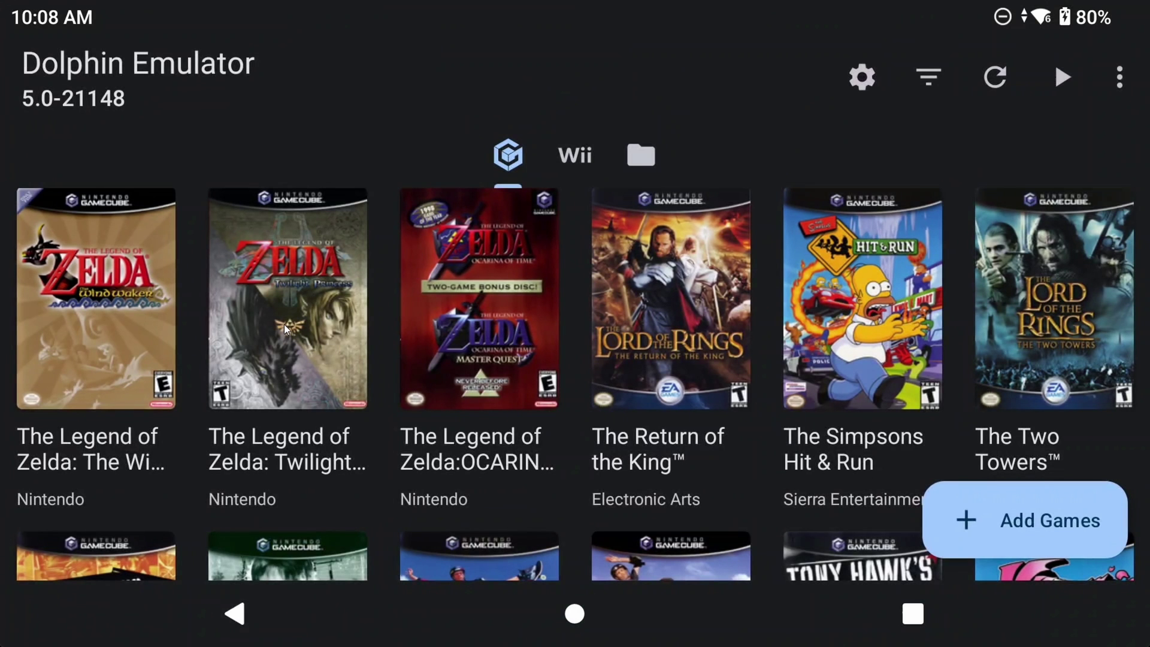
click(284, 325)
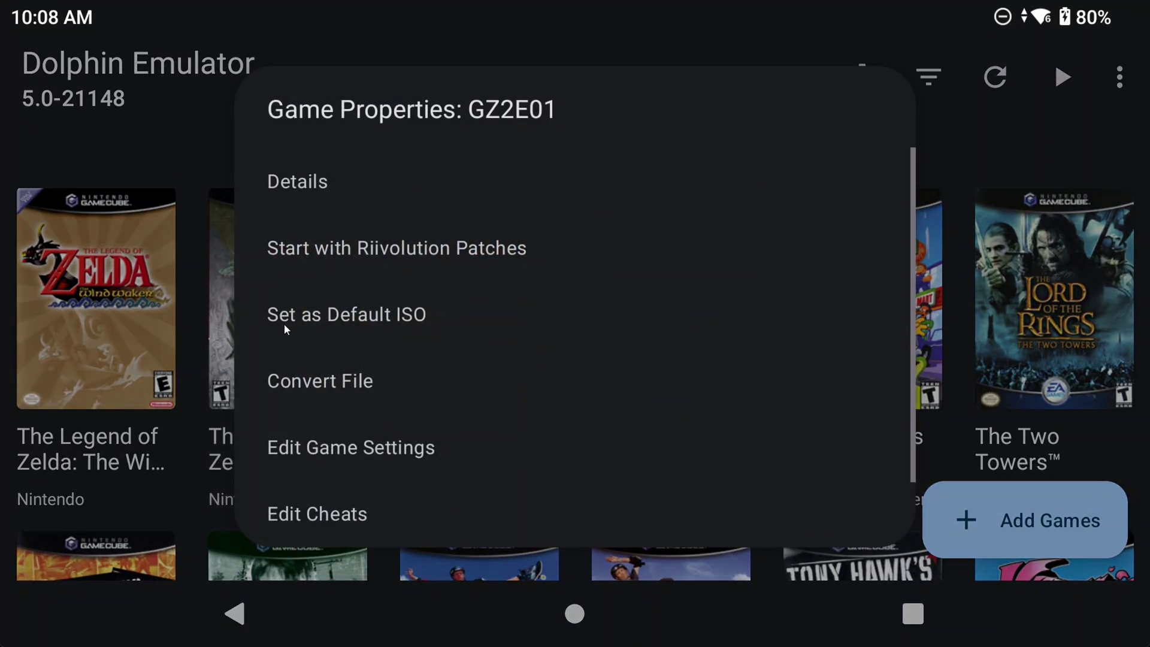
scroll(343, 266, down, 1)
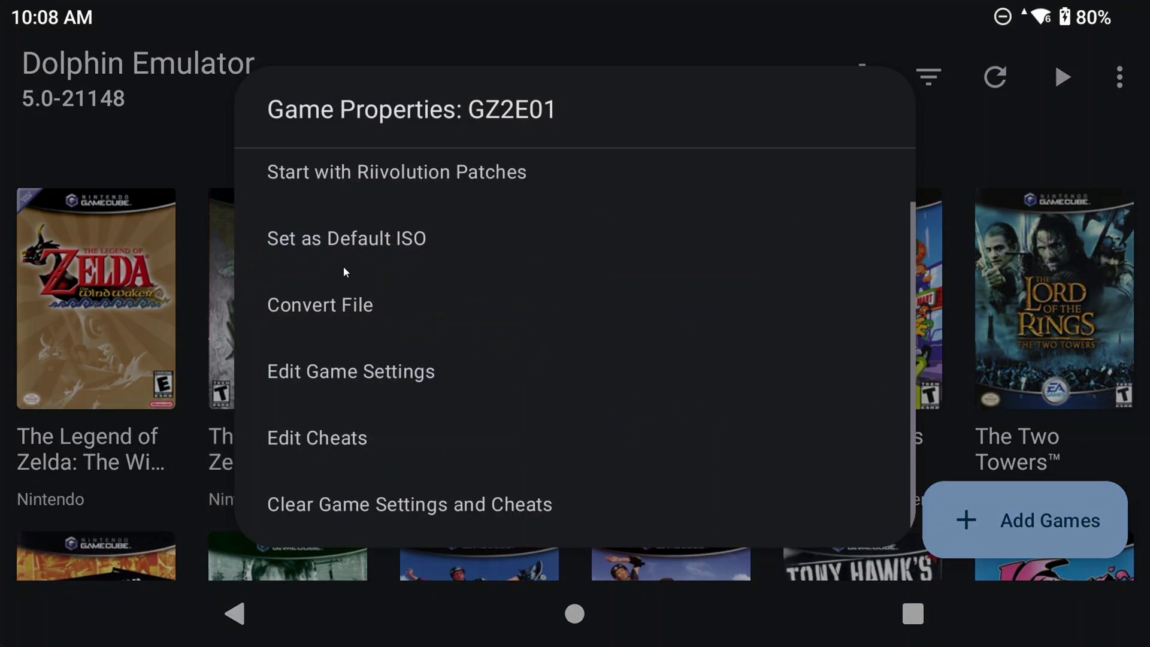
click(344, 267)
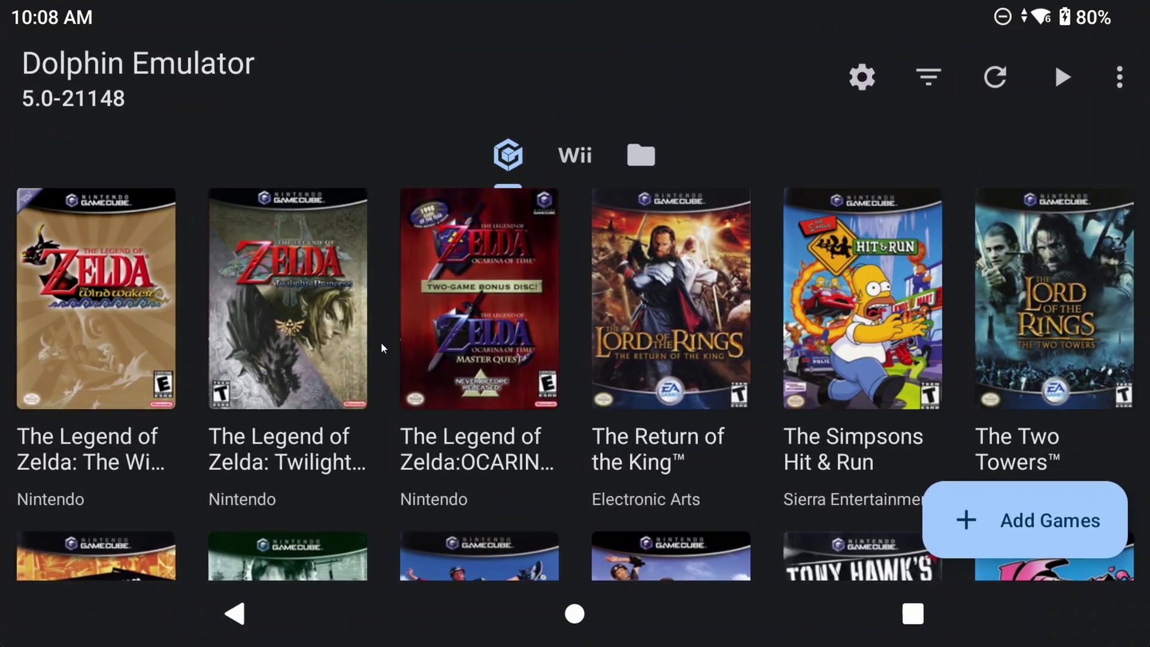
- Open the cheats editor for The Legend of Zelda: Twilight Princess from its game properties
click(284, 325)
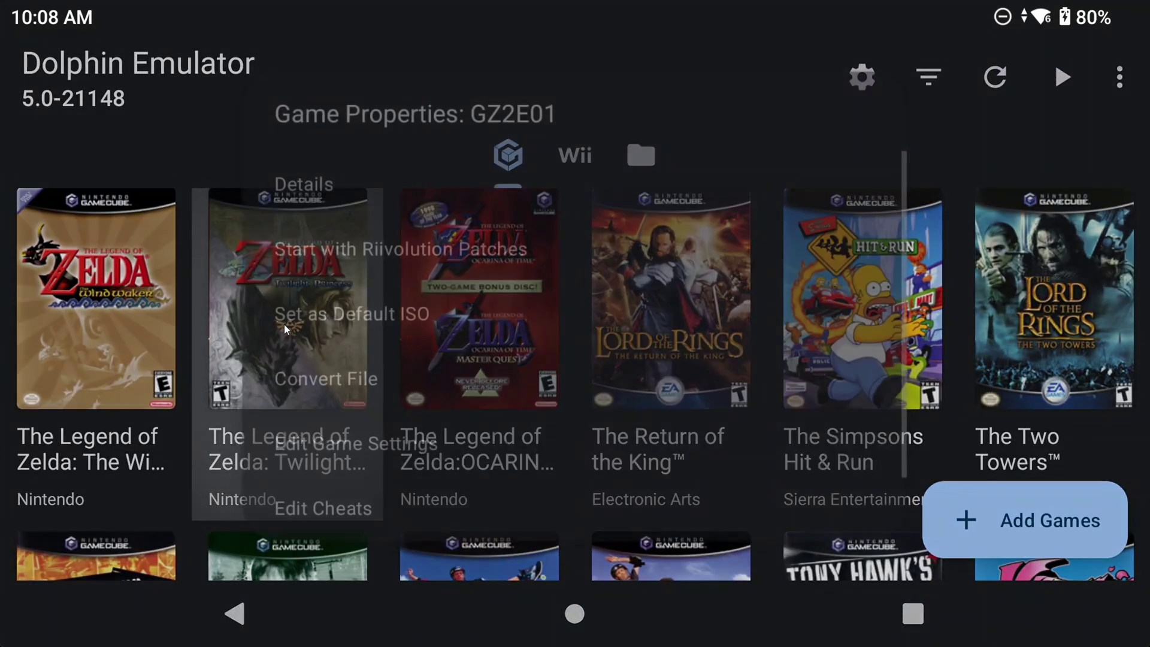
scroll(344, 264, down, 2)
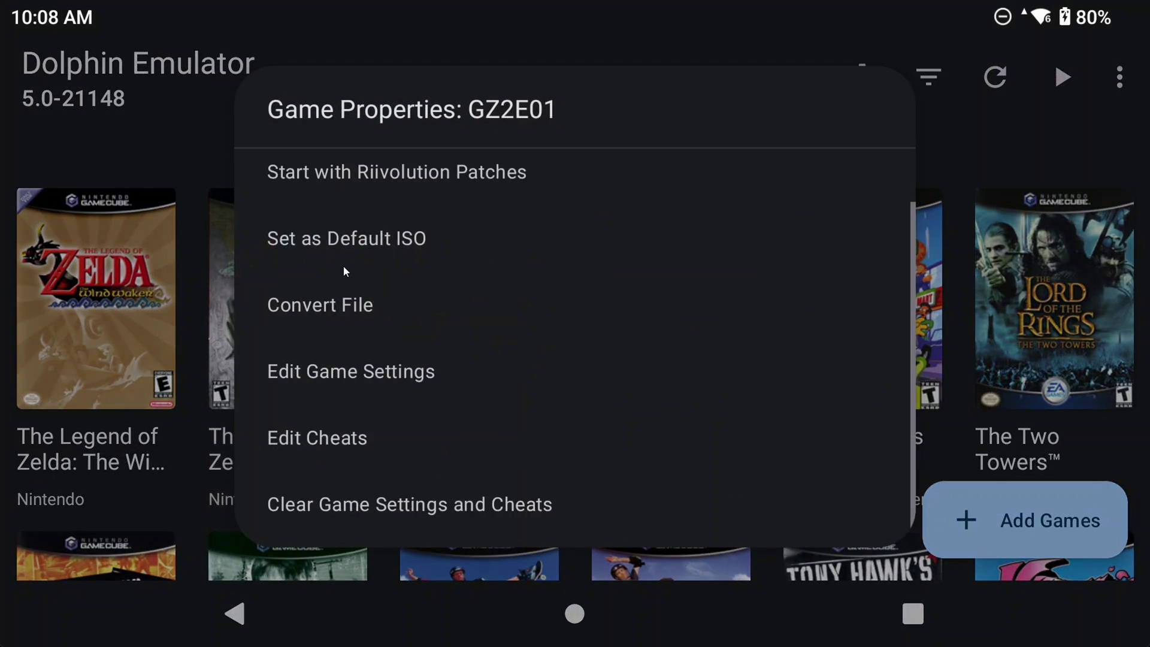
click(317, 440)
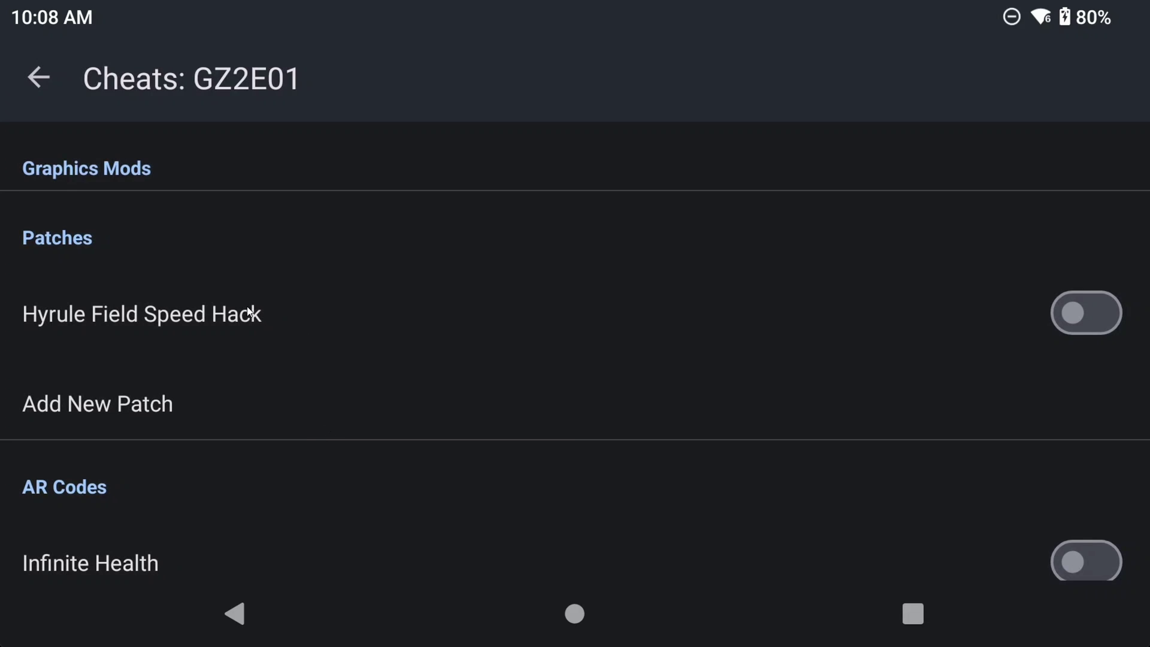
- Download the available Gecko codes into the Twilight Princess cheats list and dismiss the download message
scroll(217, 308, down, 15)
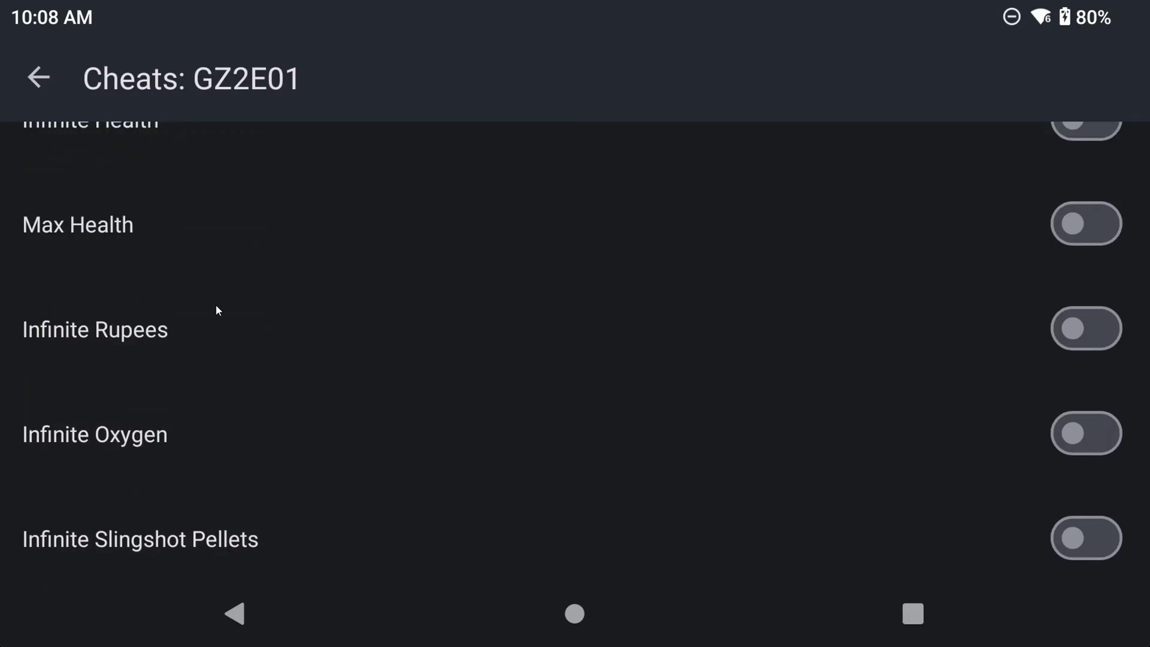
scroll(217, 310, down, 15)
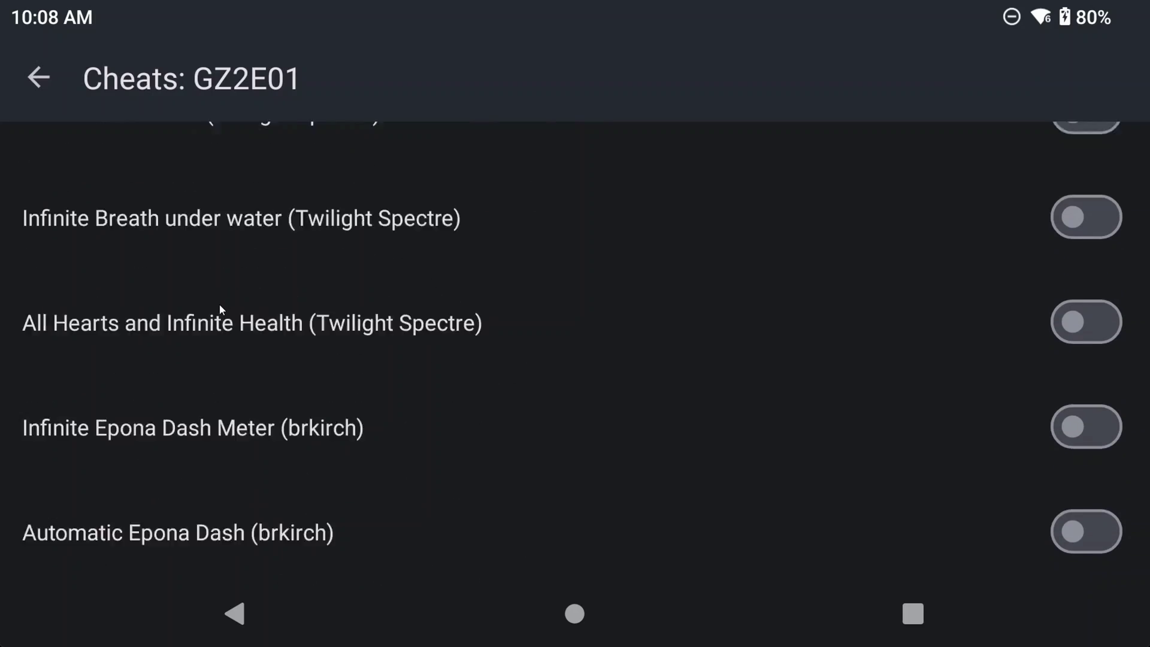
scroll(270, 286, down, 15)
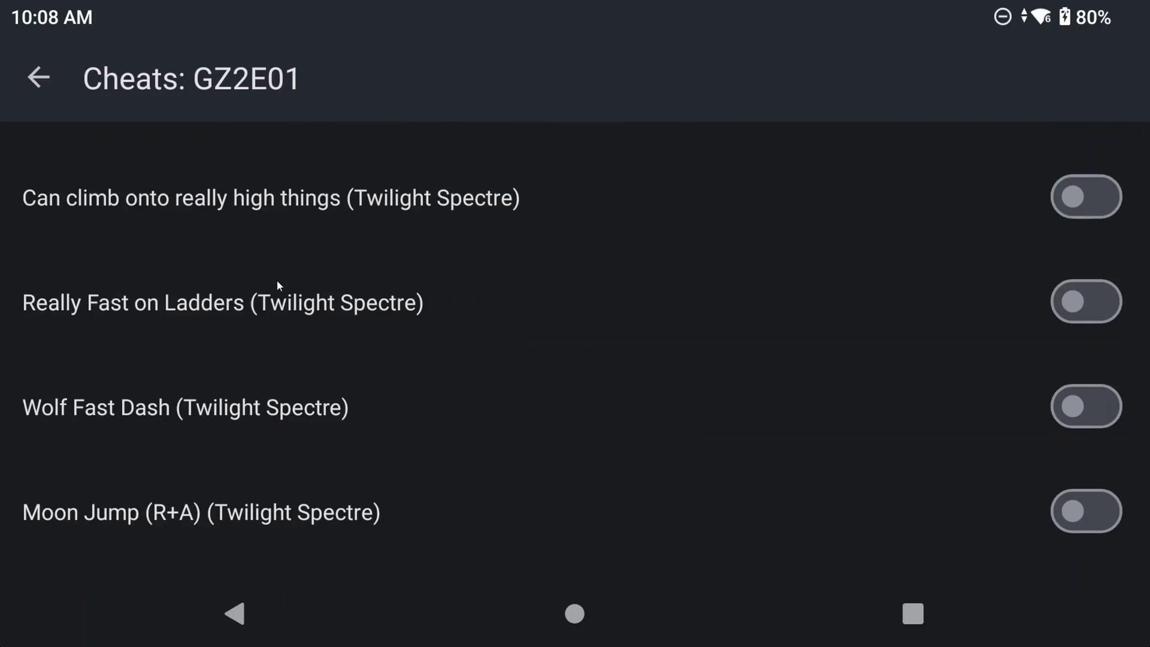
scroll(308, 247, down, 15)
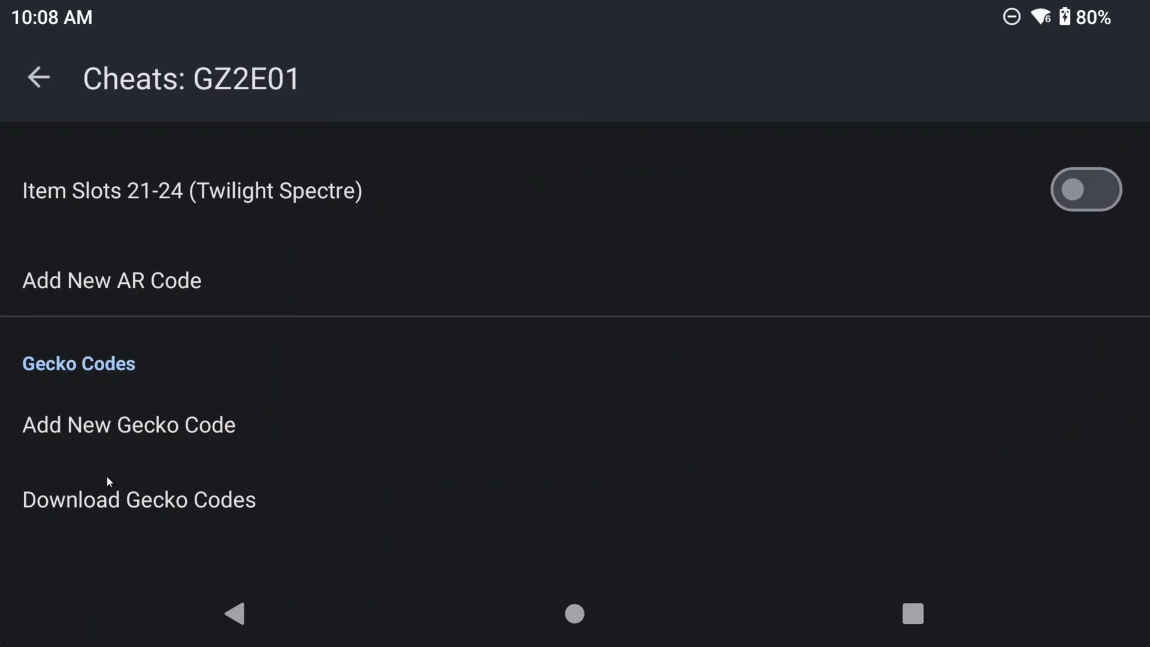
click(110, 500)
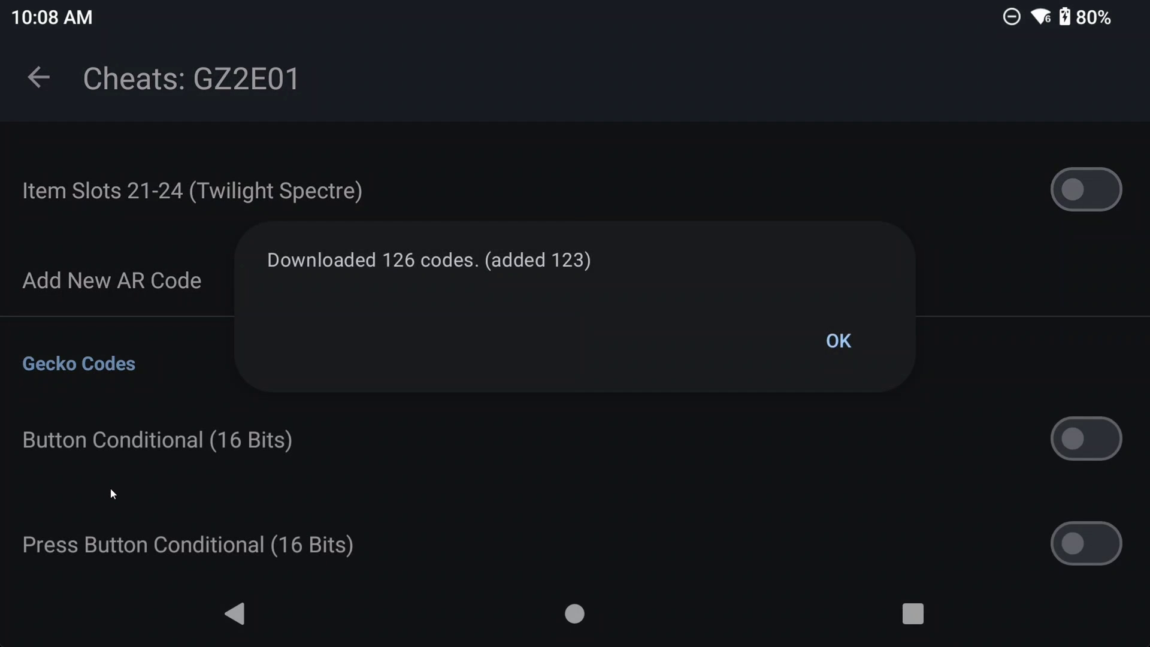
click(849, 342)
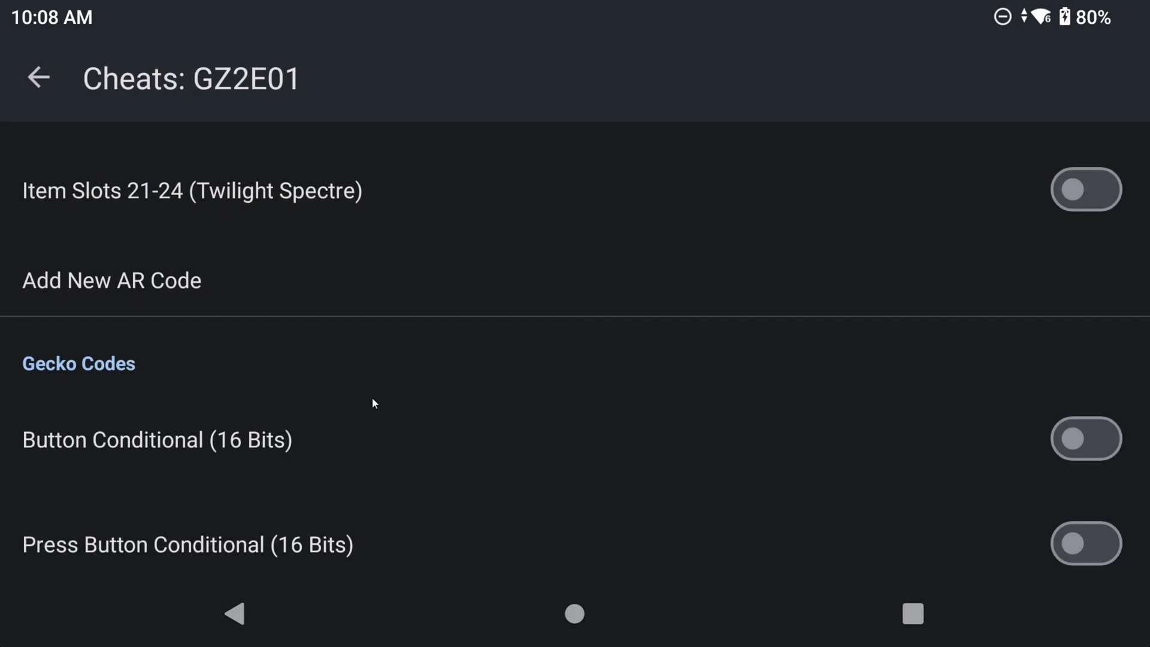
scroll(322, 388, down, 3)
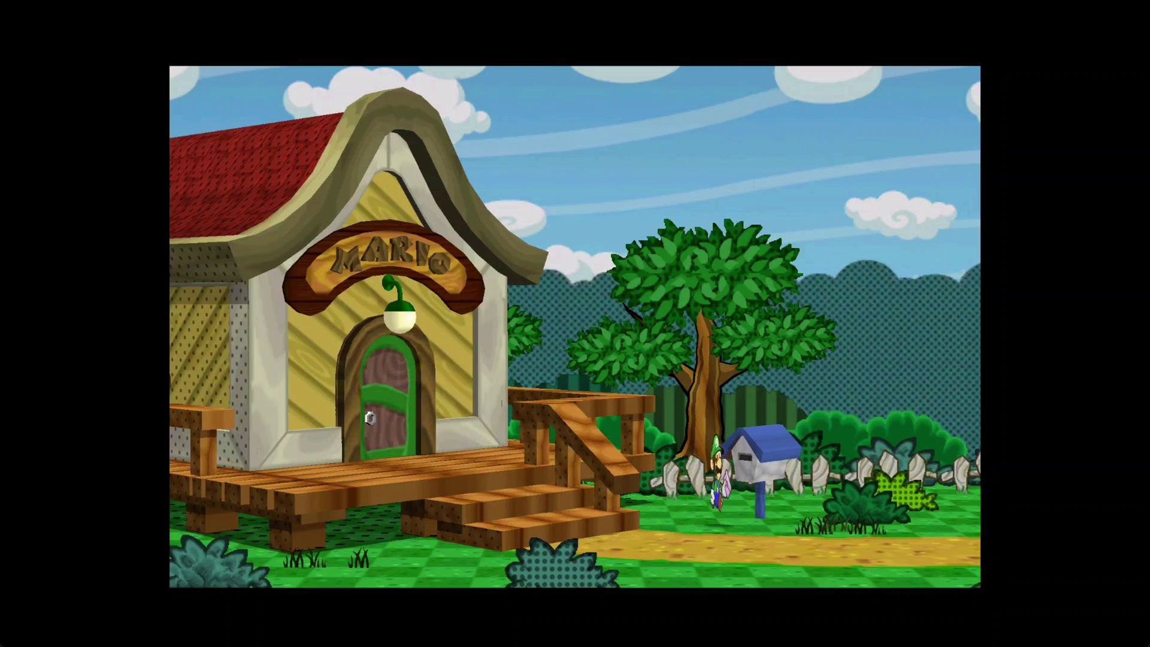